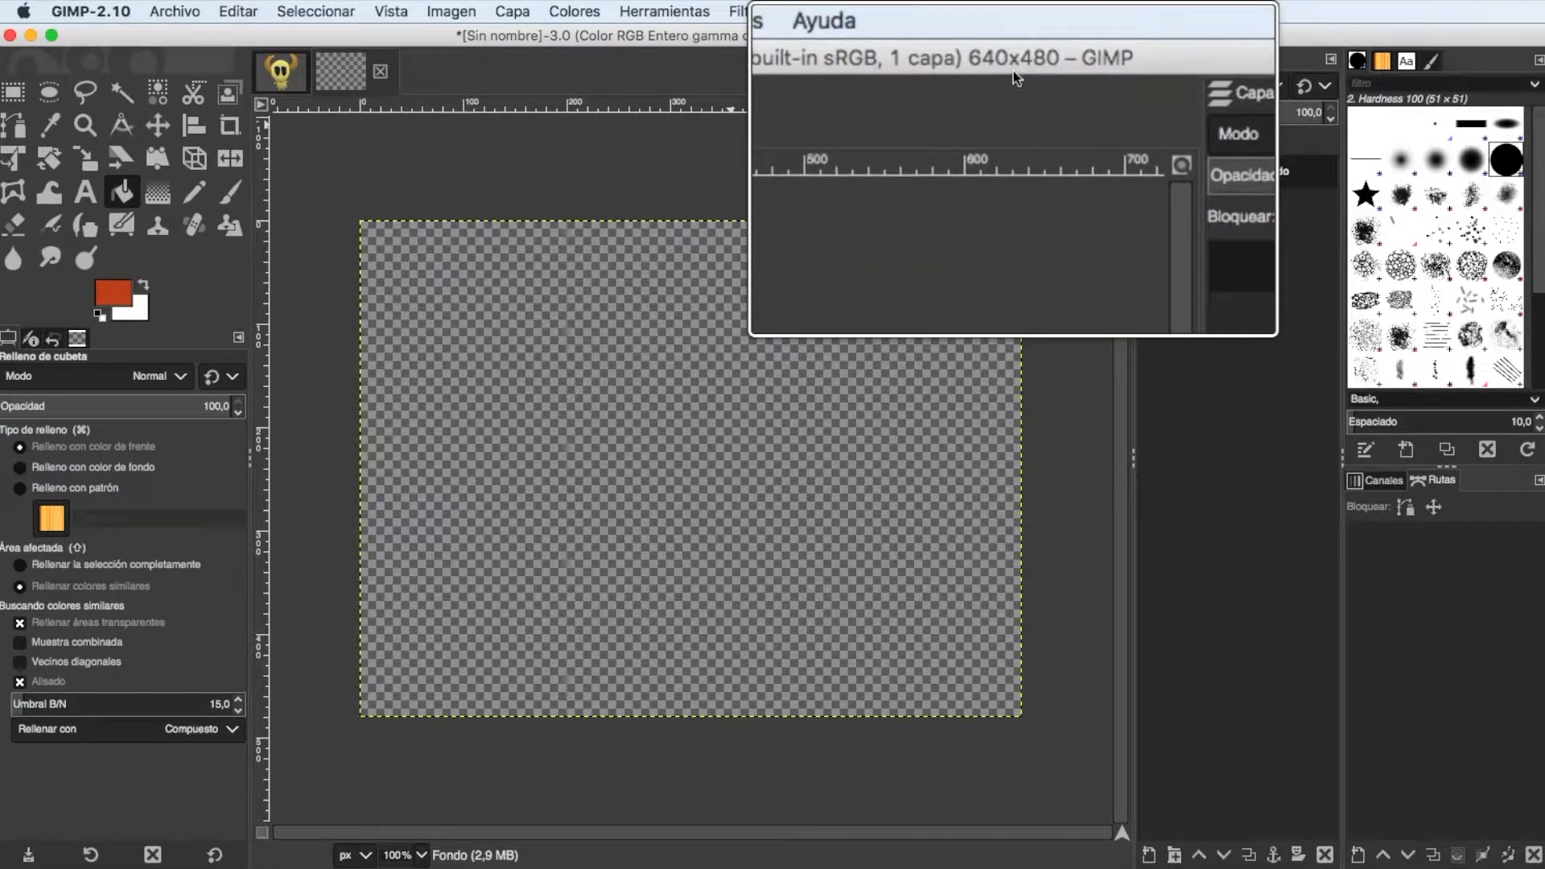
Switch to the charbyellow image and hide every visible layer except head.
left_click(296, 74)
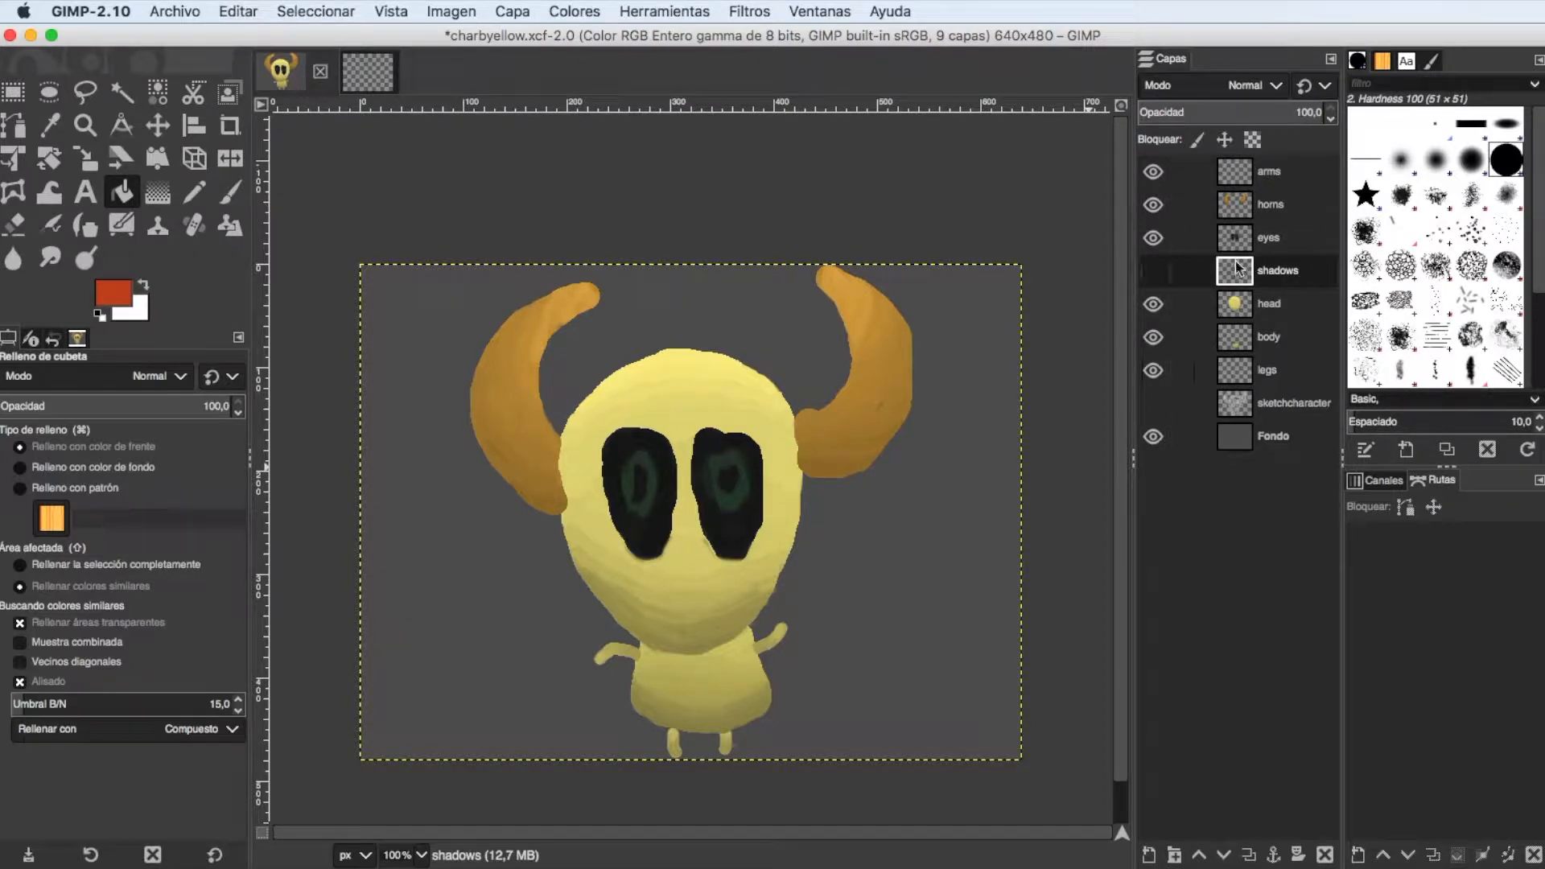
left_click(1155, 338)
left_click(1153, 370)
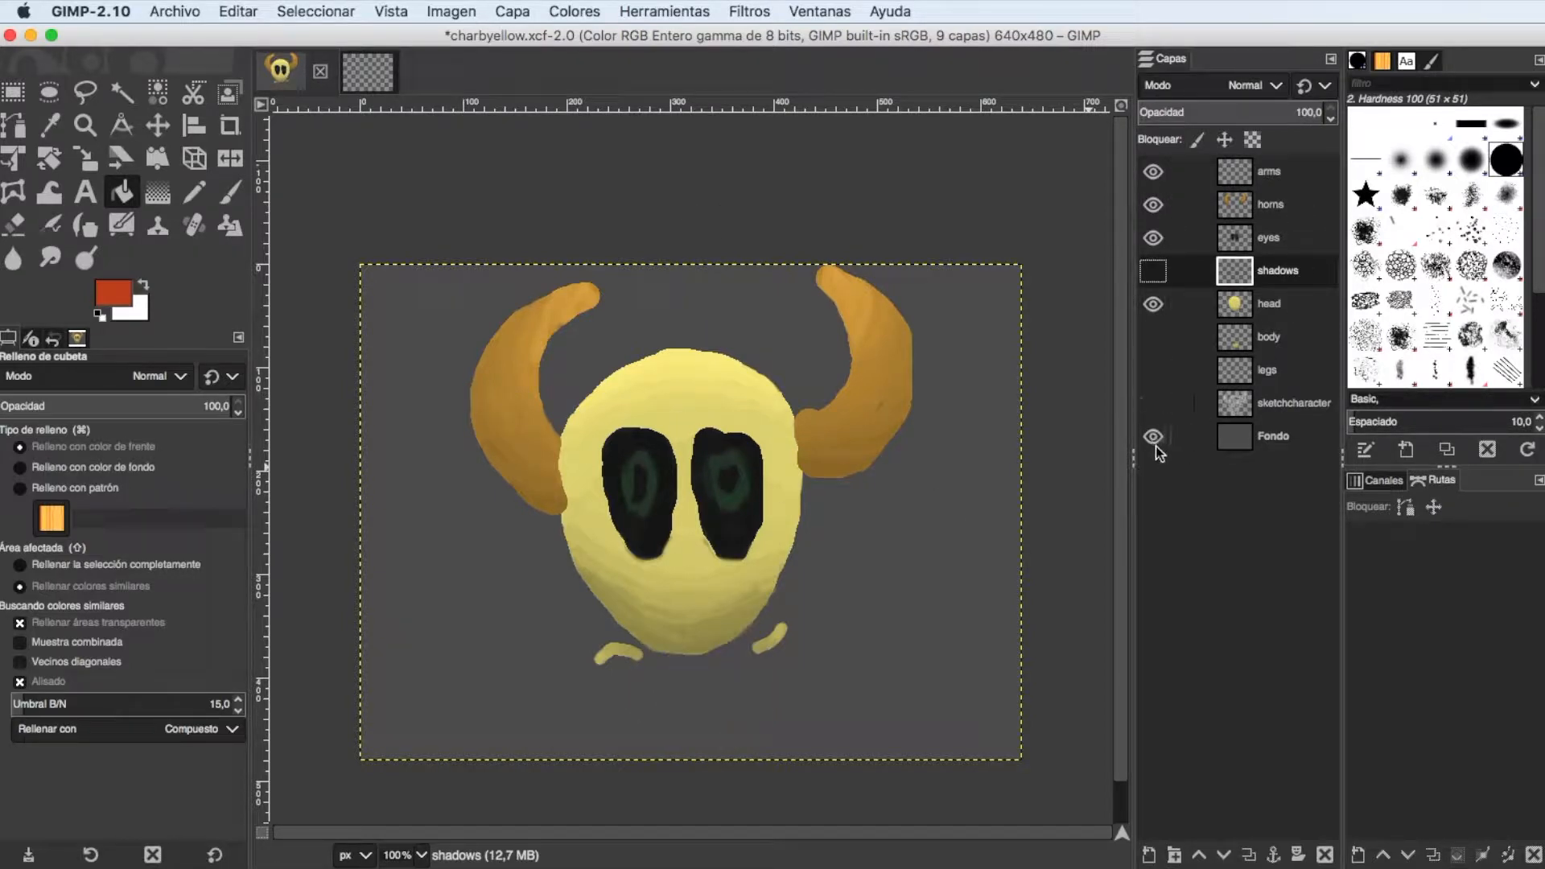
left_click(1153, 436)
left_click(1153, 238)
left_click(1153, 205)
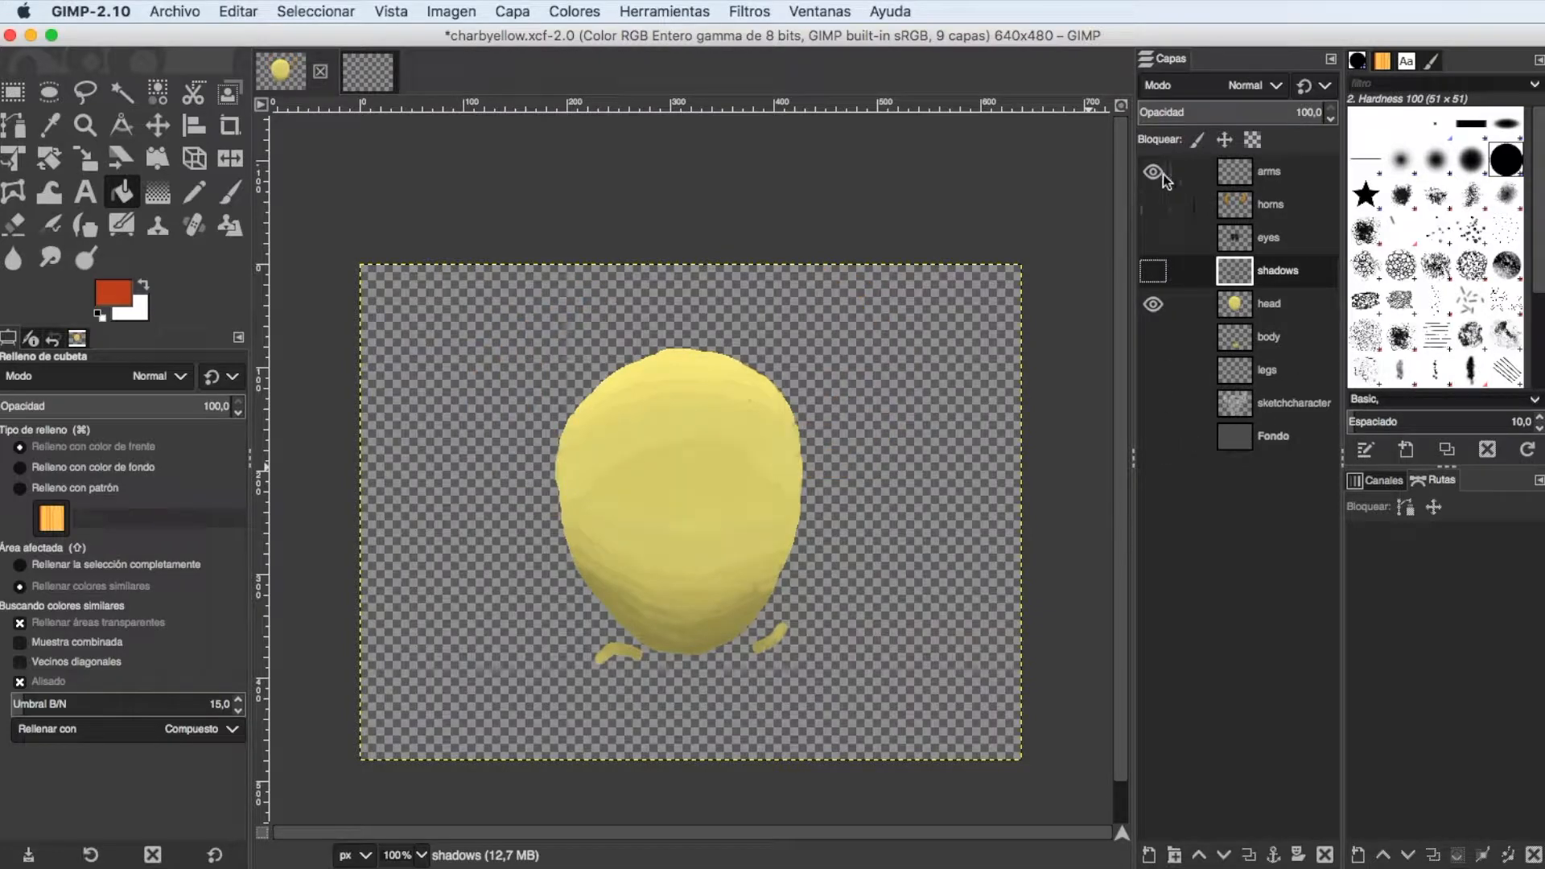
left_click(1153, 172)
Draw a rectangular selection of about 335 × 329 px around the head on the head layer and copy it.
left_click(1272, 303)
key("r")
left_click_drag(511, 334, 859, 675)
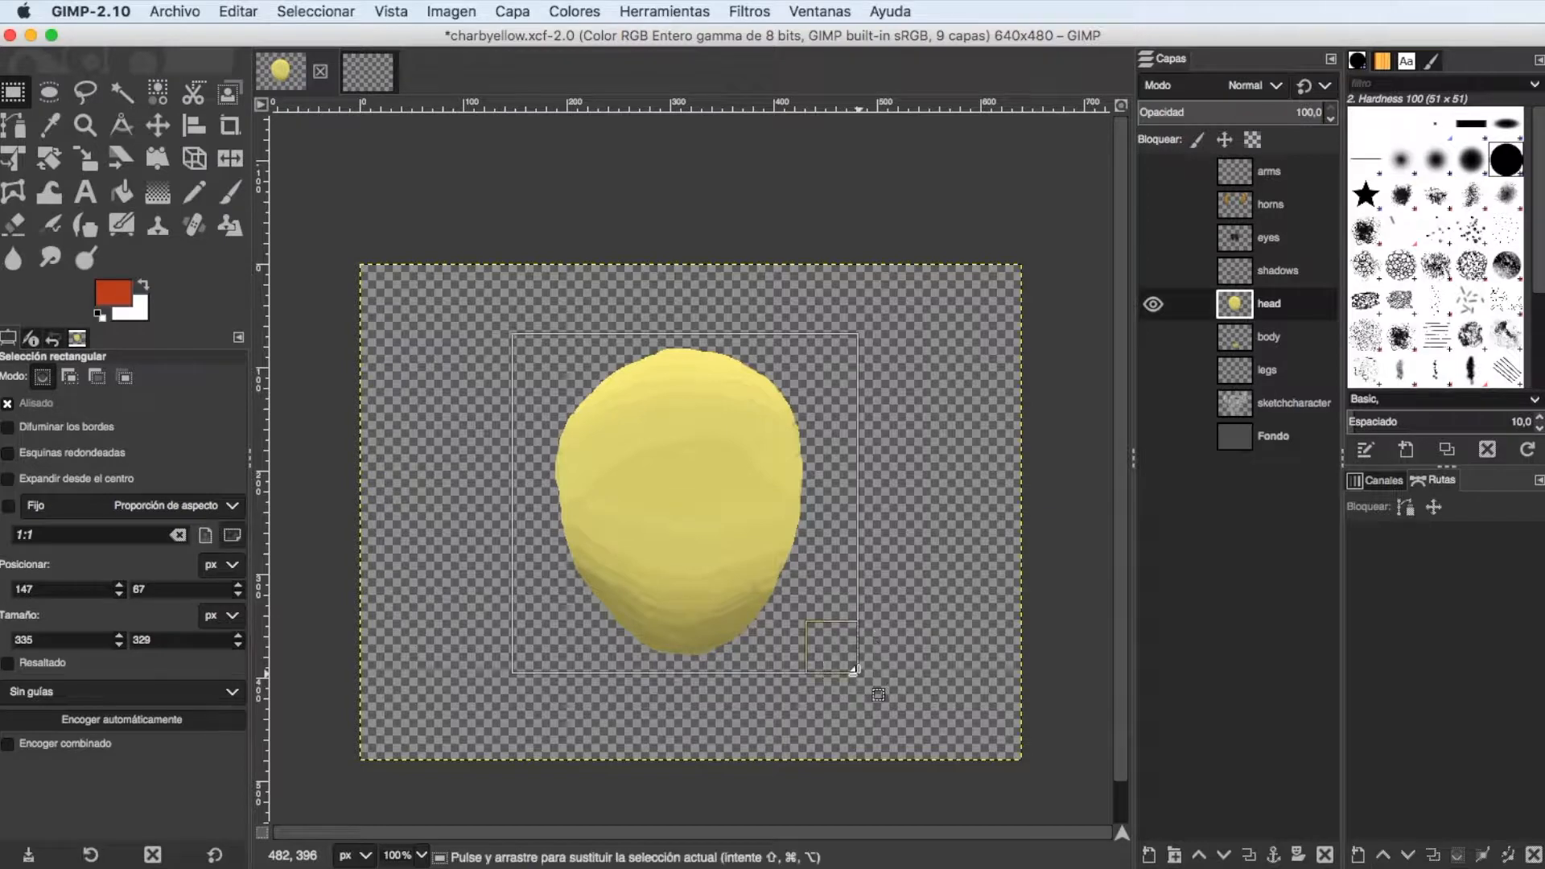
left_click(238, 11)
left_click(253, 115)
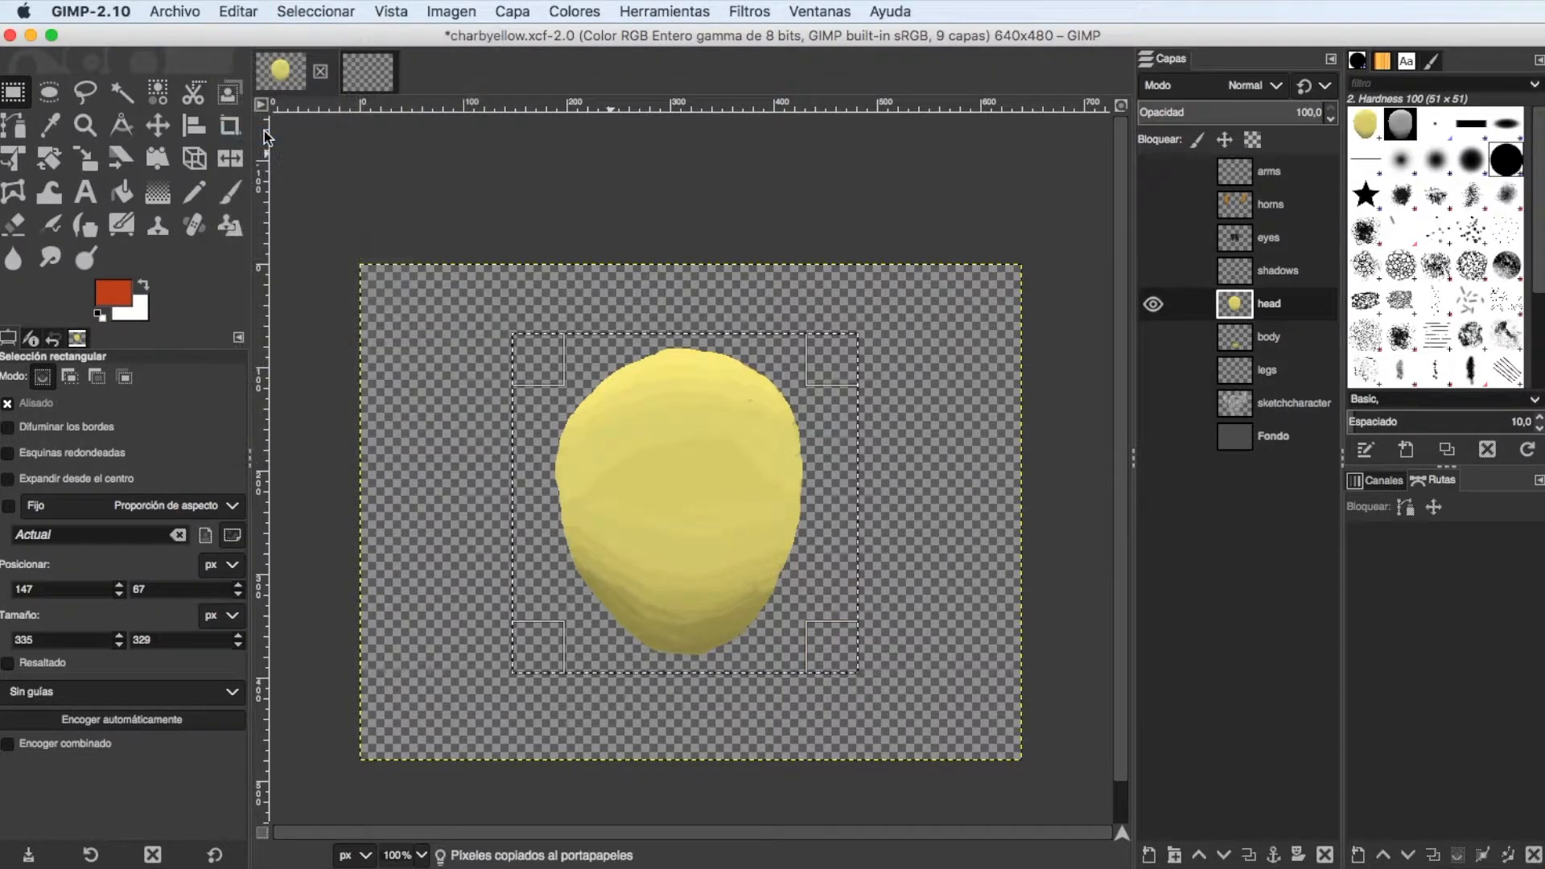
Paste the head as a new layer in the unnamed image and move it to the canvas's upper-left corner.
left_click(368, 73)
left_click(319, 12)
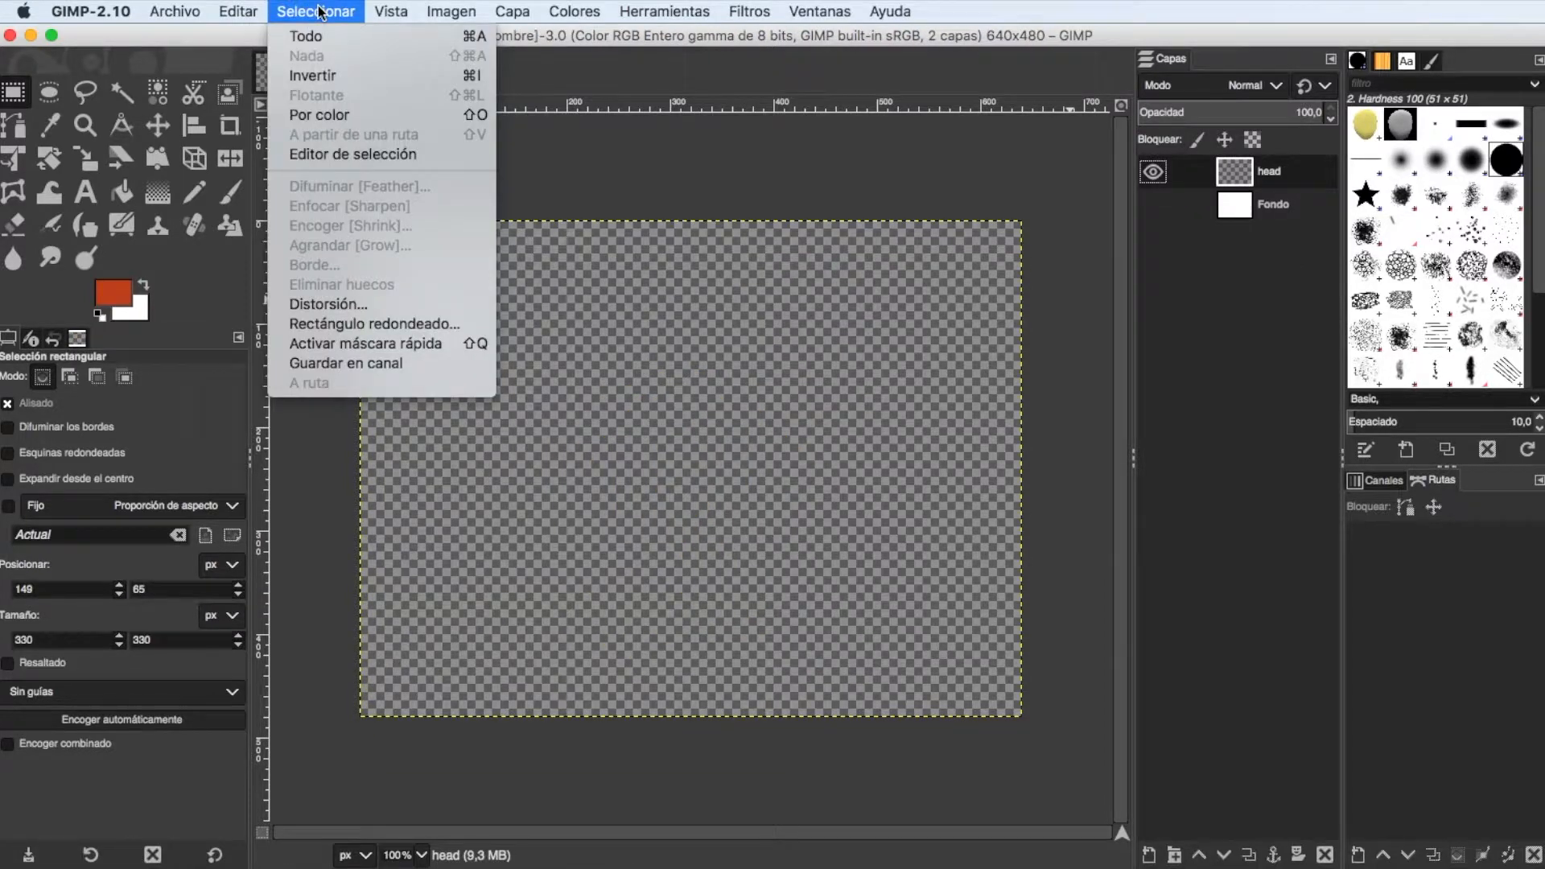
mouse_move(253, 13)
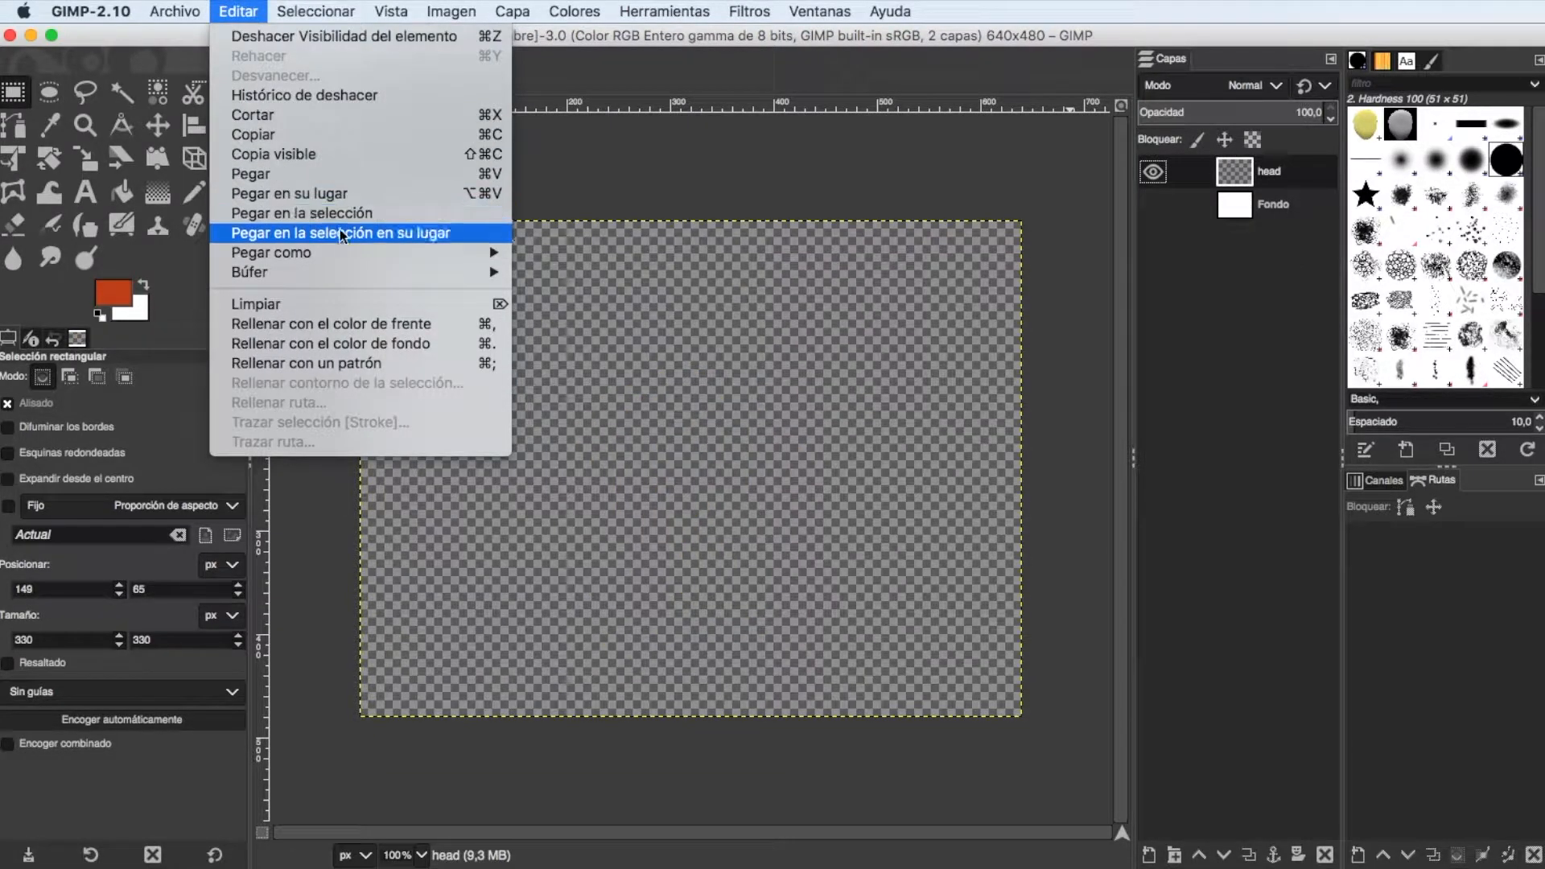
mouse_move(301, 257)
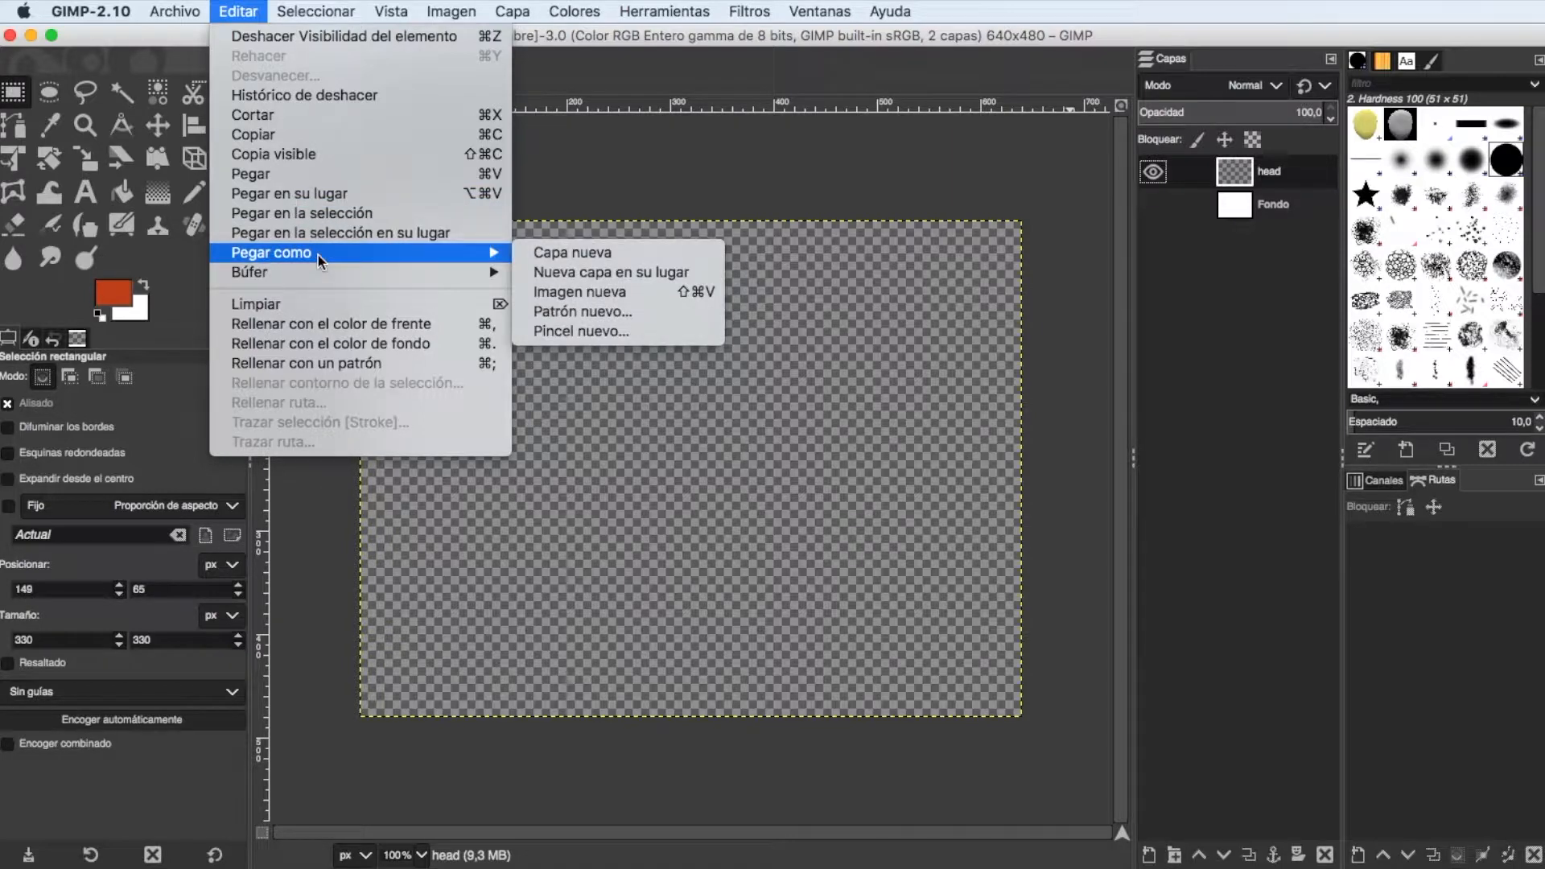
left_click(624, 254)
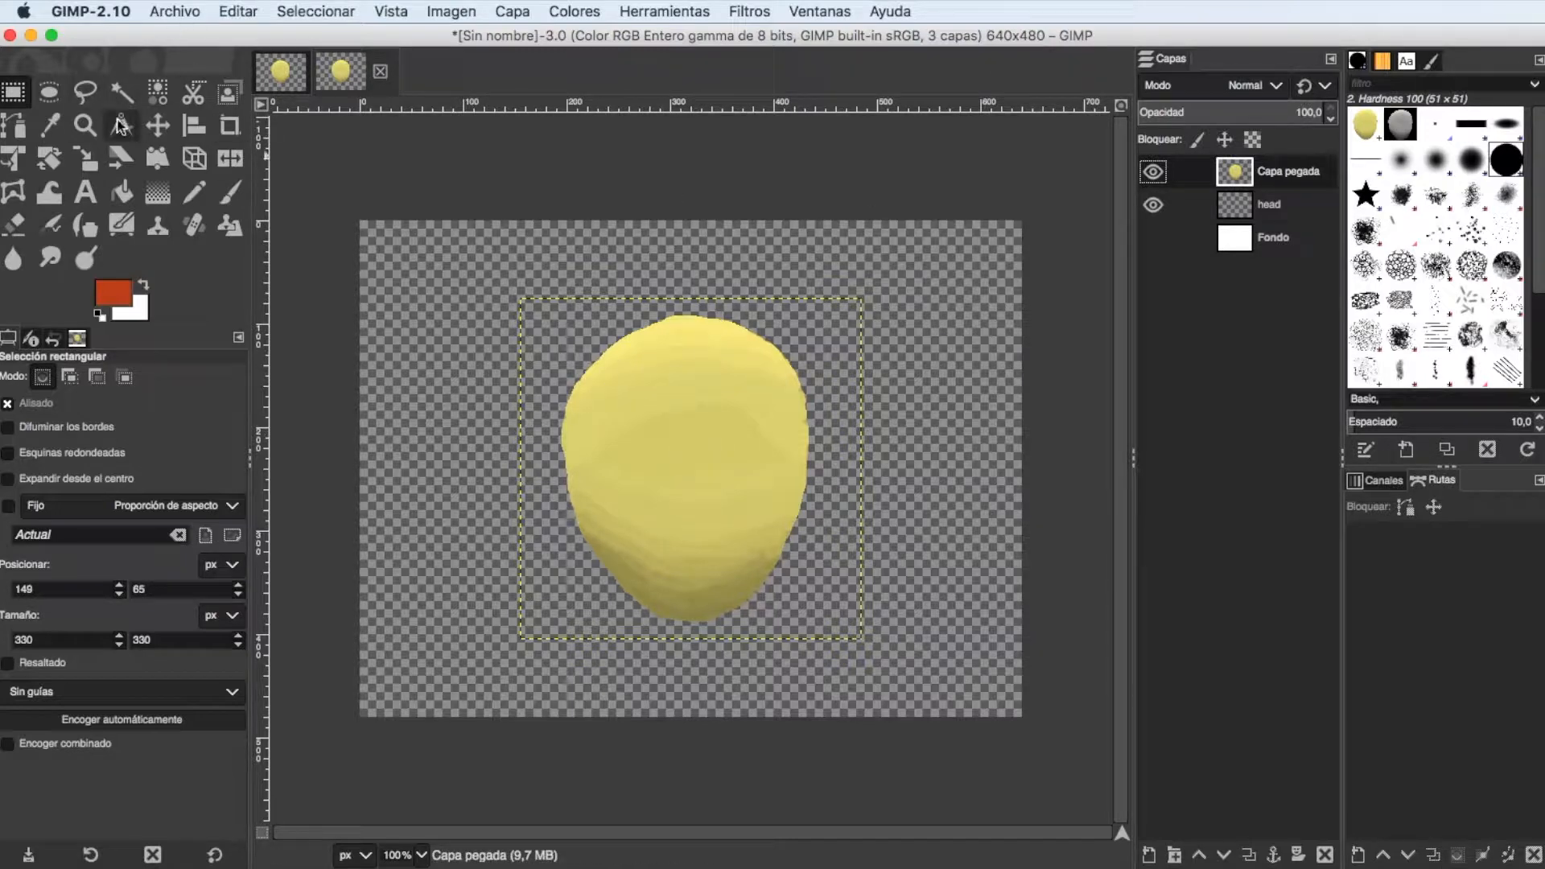
left_click(158, 125)
left_click_drag(640, 379, 449, 296)
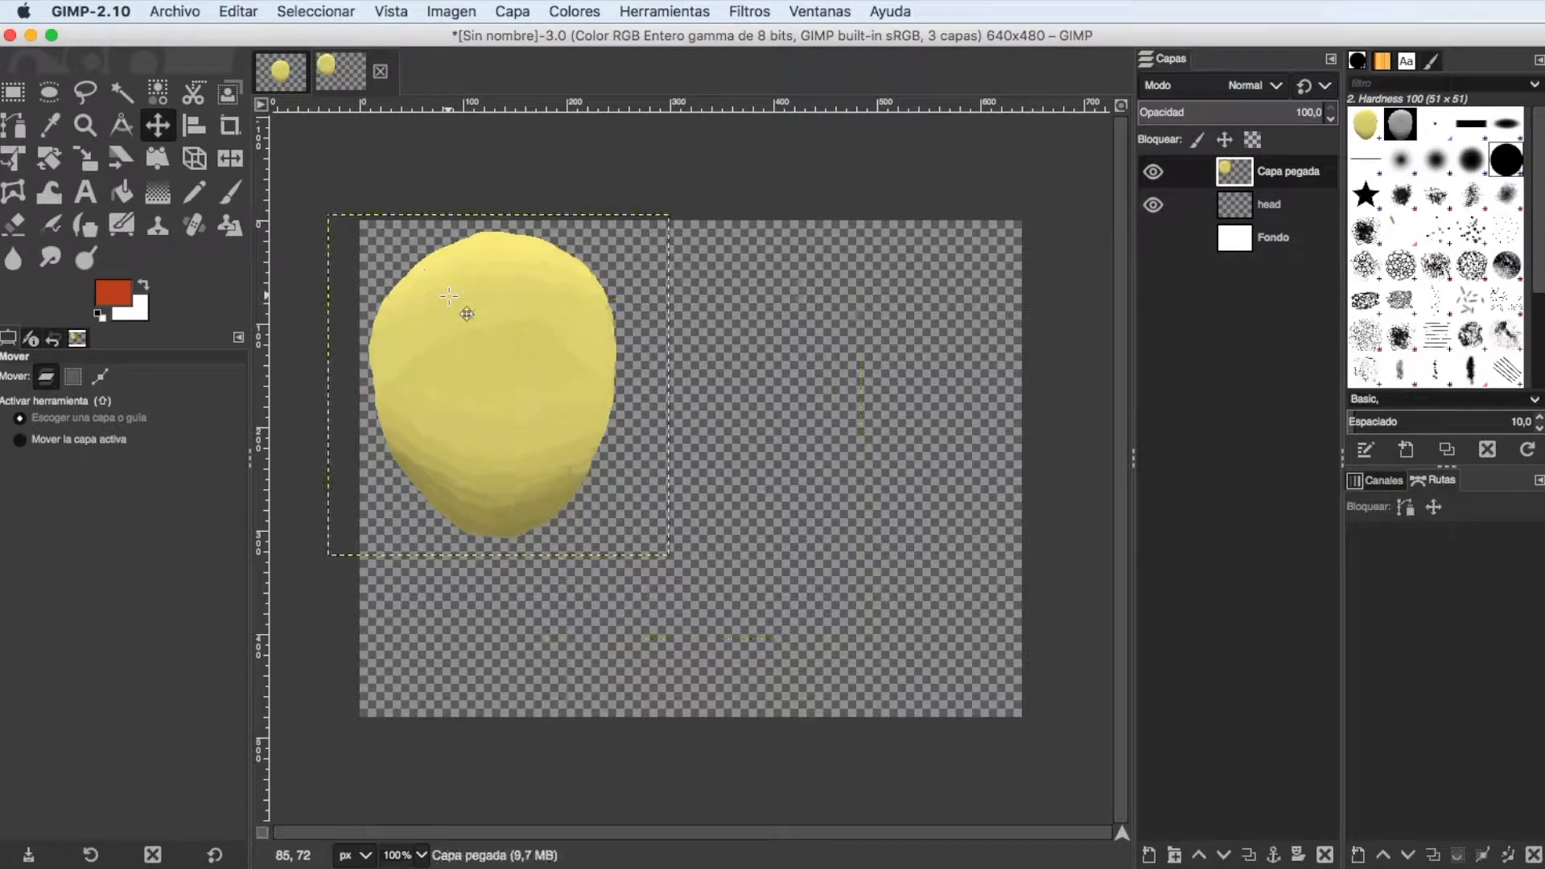
In charbyellow, show only the body layer, select the body with a rectangle and copy it.
left_click(278, 71)
left_click(1151, 304)
left_click(1153, 336)
left_click(14, 91)
left_click_drag(614, 612, 793, 741)
key("super+c")
Paste the body as a new layer in the unnamed image and place it just below the head.
left_click(368, 71)
left_click(346, 13)
mouse_move(293, 245)
left_click(558, 245)
key("m")
left_click_drag(470, 392, 475, 620)
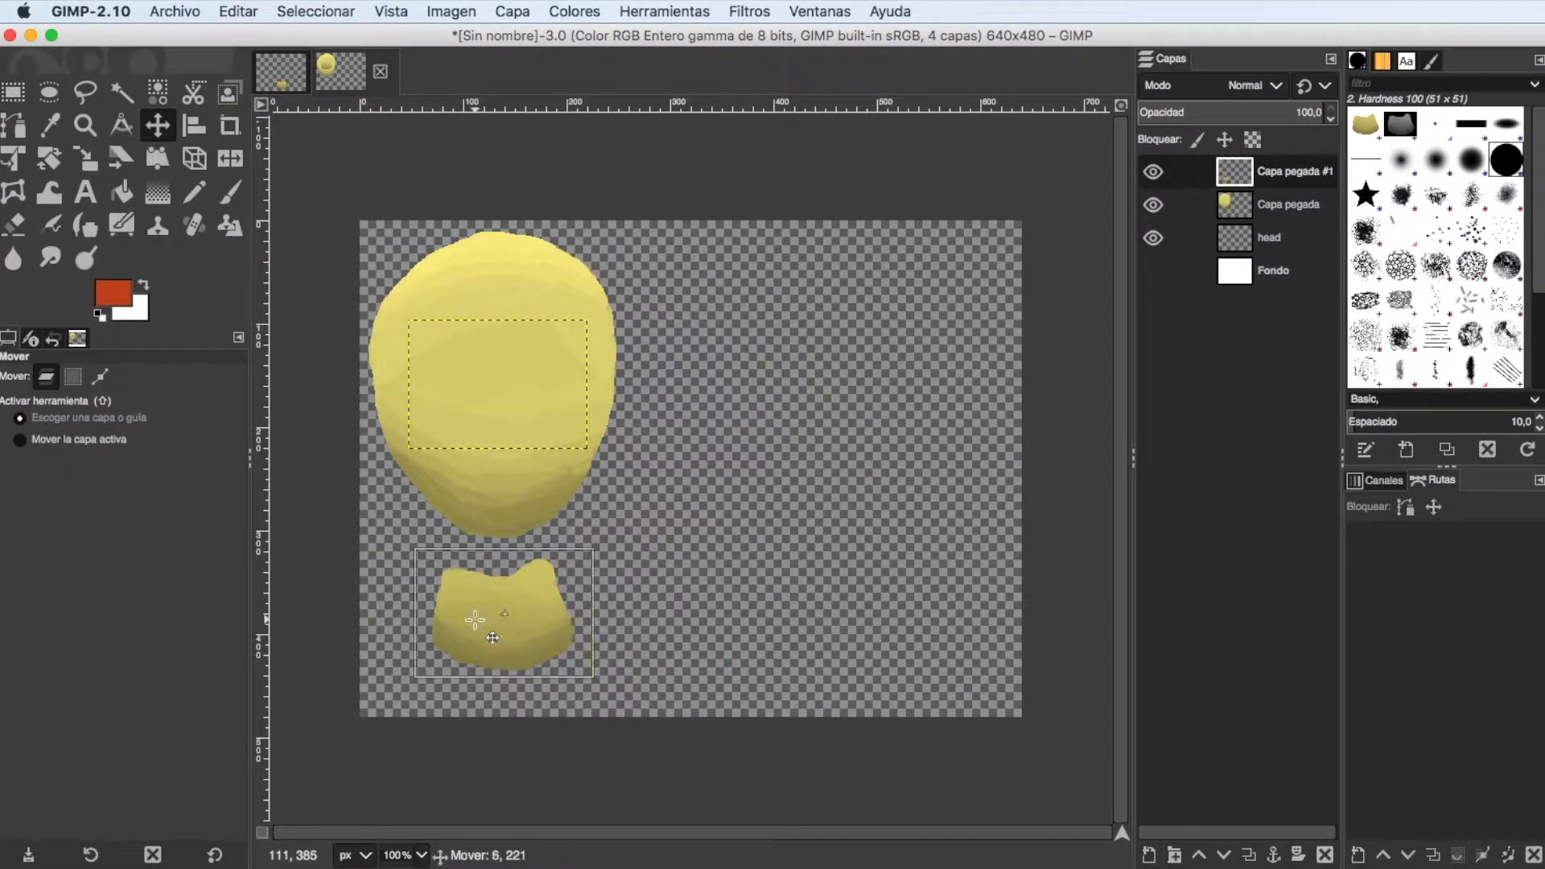
In charbyellow, show only the legs layer and draw a rectangular selection of about 93 × 34 px around both legs.
left_click(280, 71)
left_click(1154, 336)
left_click(1280, 370)
key("r")
left_click_drag(652, 725, 747, 761)
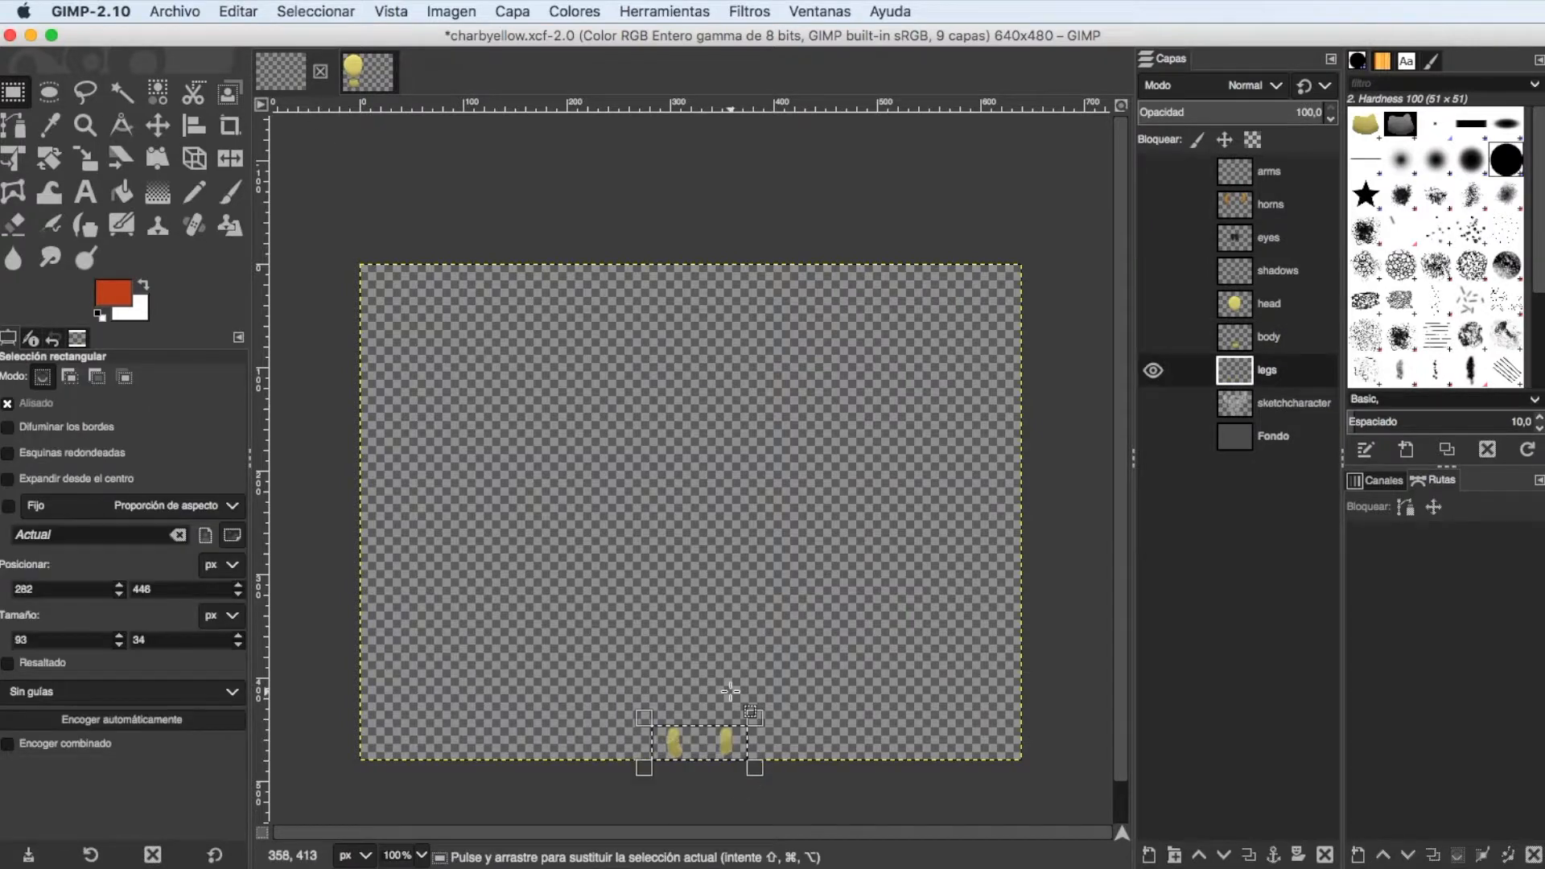
Paste the copied legs as a new layer in the unnamed image and place them just below the body.
left_click(368, 71)
left_click(238, 11)
left_click(346, 241)
key("m")
left_click_drag(504, 616, 487, 690)
In charbyellow, show only the eyes layer and draw a rectangular selection around both eyes.
left_click(281, 71)
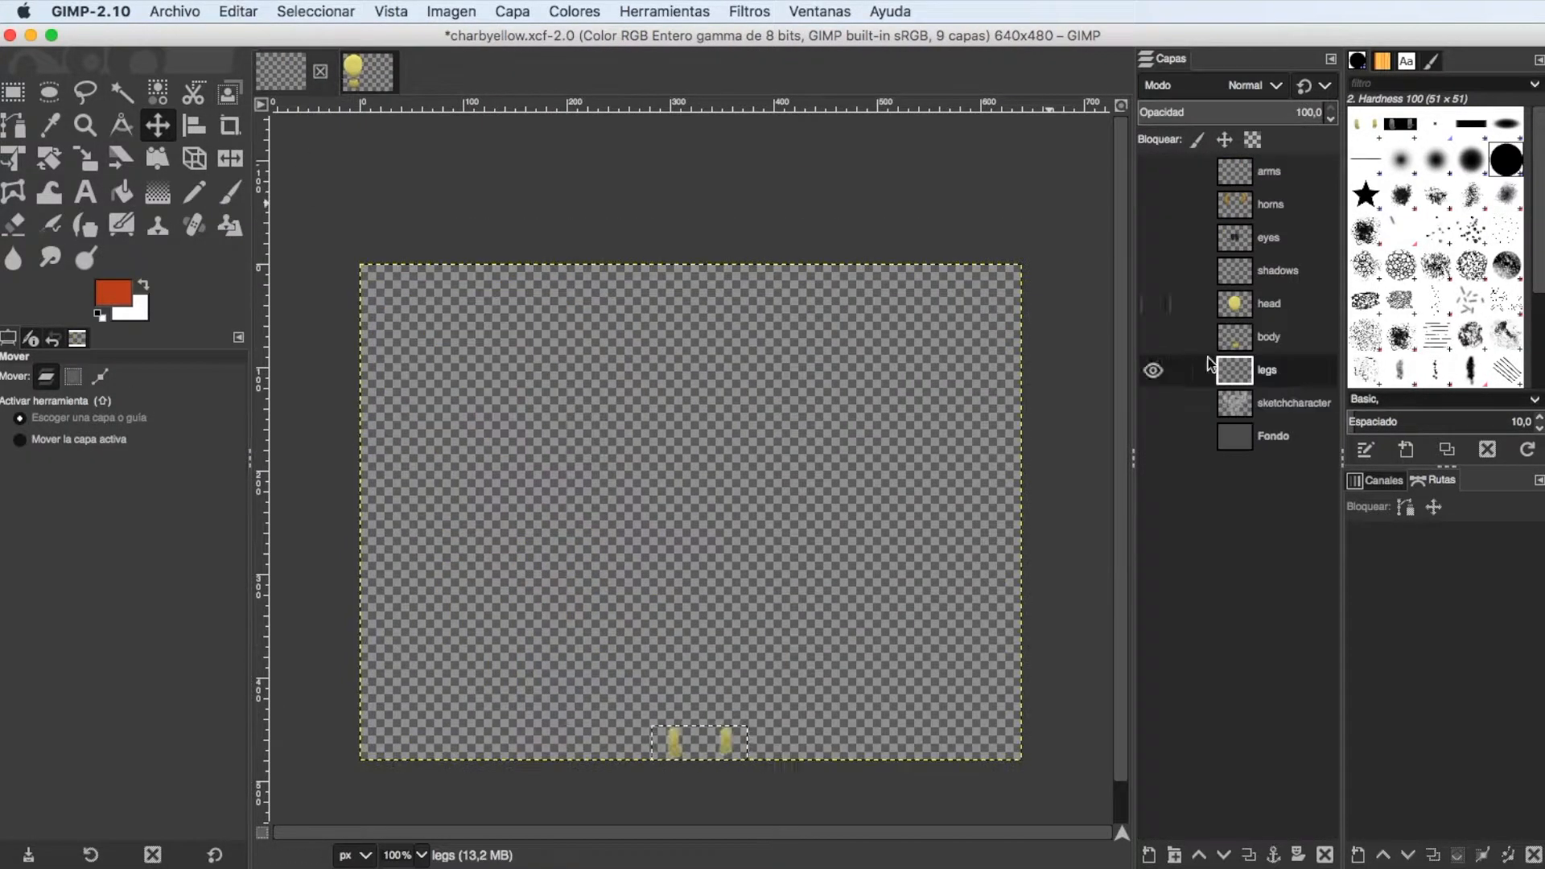
left_click(1153, 370)
left_click(1154, 237)
key("r")
left_click_drag(579, 410, 785, 578)
left_click(368, 72)
right_click(743, 331)
left_click(512, 11)
left_click(424, 104)
left_click(281, 71)
Copy the selected eyes, paste them as a new layer in the unnamed image and place them beside the head's upper right.
key("super+c")
left_click(340, 71)
left_click(238, 11)
left_click(258, 172)
key("m")
left_click_drag(447, 642, 677, 277)
In charbyellow, show only the horns layer, select both horns with a rectangle of about 470 × 282 px and copy them.
left_click(281, 71)
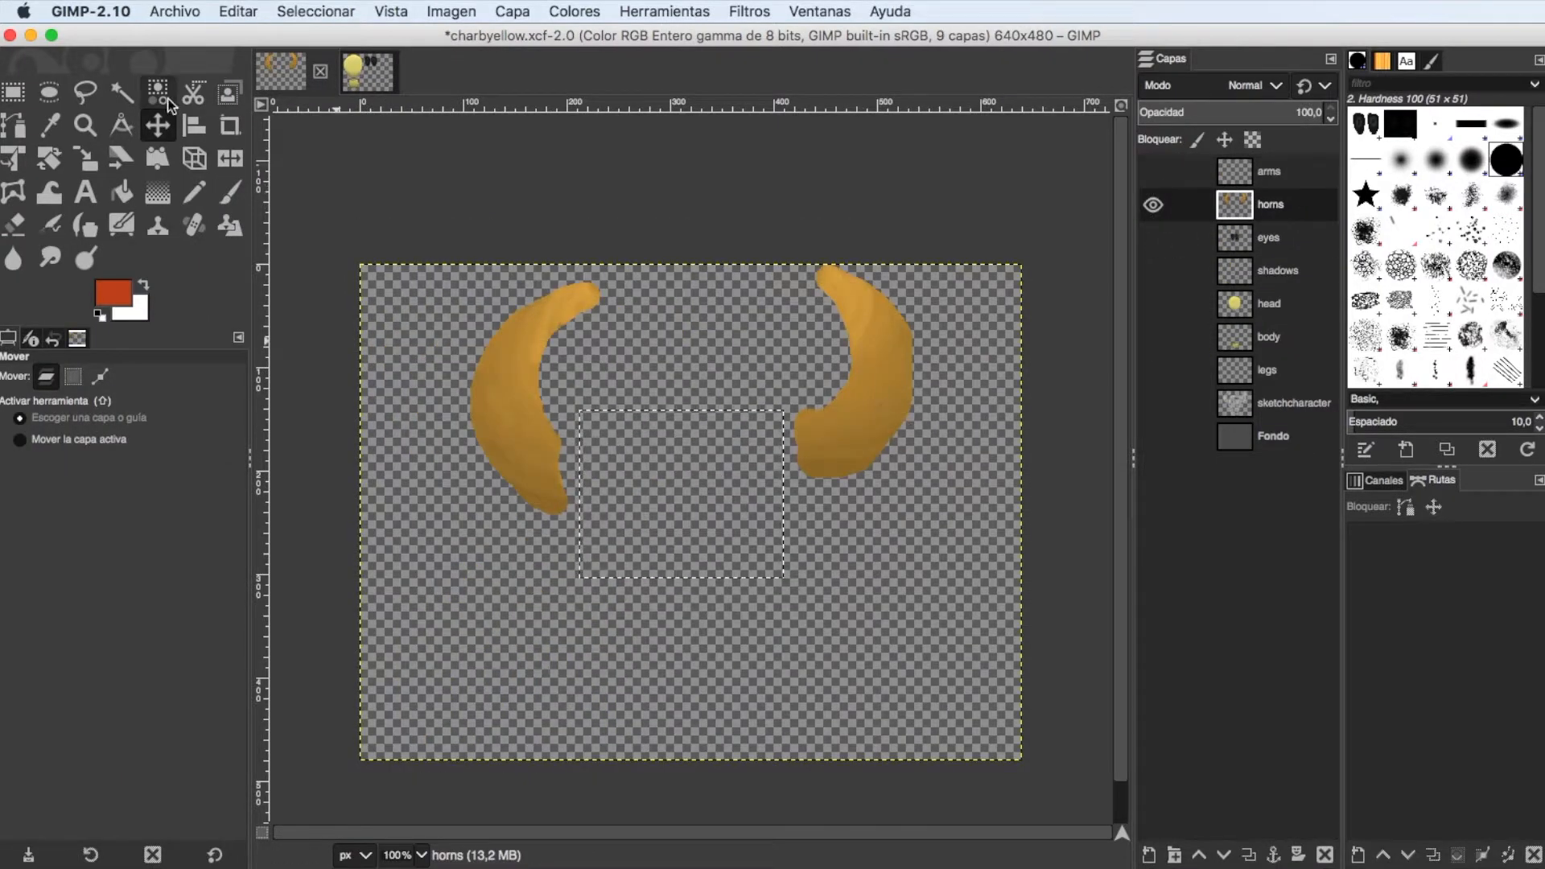
key("r")
left_click_drag(941, 553, 455, 264)
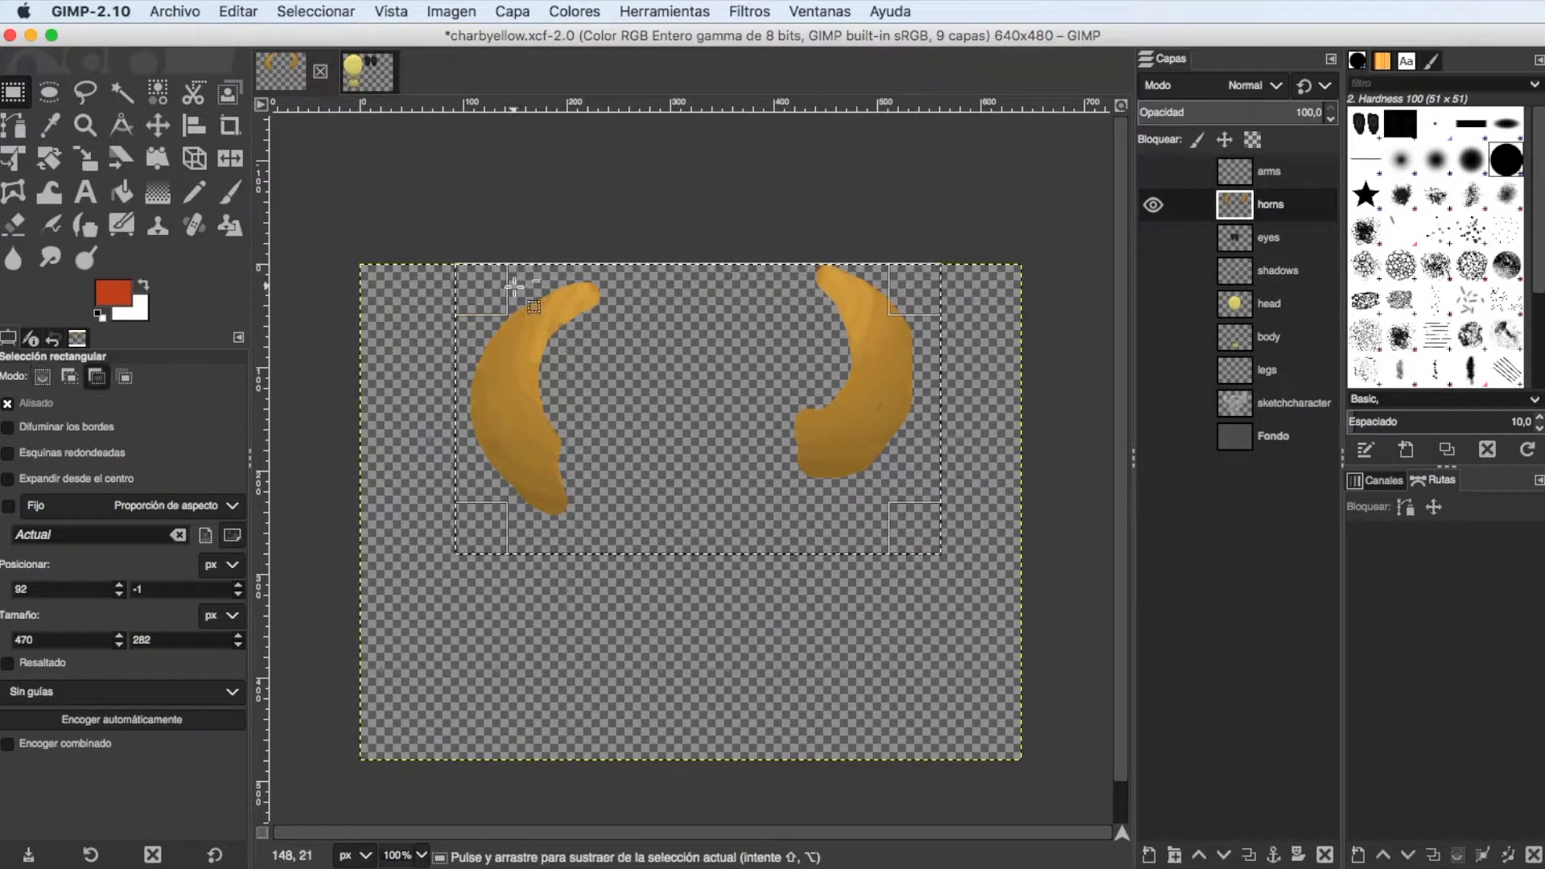
key("super+c")
Paste the horns as a new layer in the unnamed image and move them below the eyes.
left_click(339, 71)
left_click(238, 11)
left_click(273, 208)
left_click(155, 123)
left_click_drag(538, 266, 587, 493)
Cut the left horn out with a rectangular selection of about 160 × 253 px, paste it and move it clear of the head.
key("r")
left_click_drag(531, 407, 697, 668)
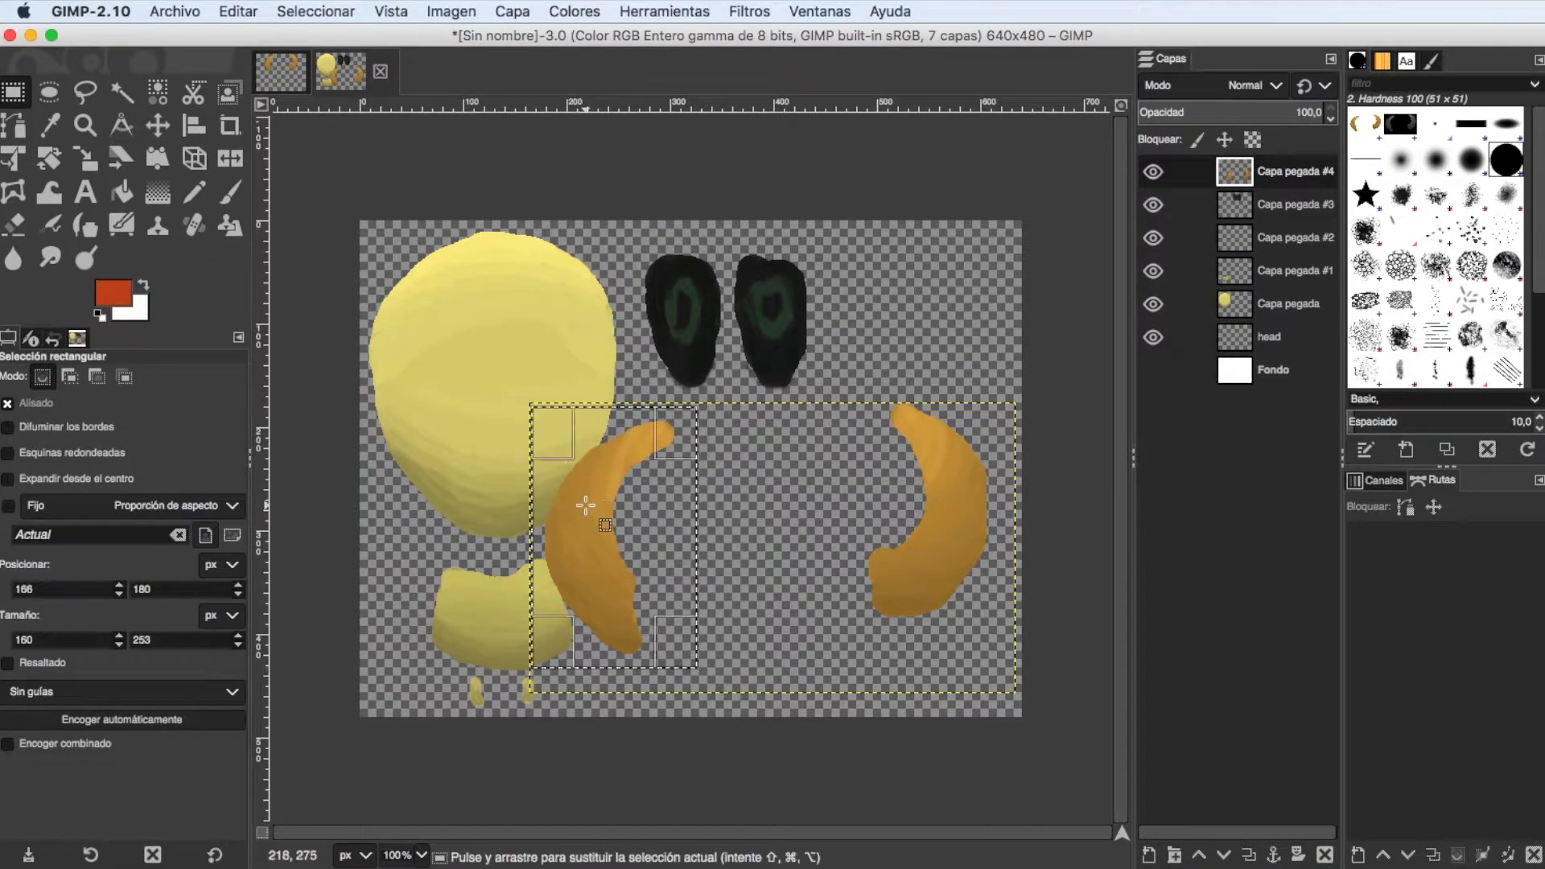
key("super+x")
key("super+v")
key("m")
left_click_drag(595, 498, 667, 488)
Try to cut the right horn with a rectangular selection of about 135 × 231 px.
key("r")
left_click_drag(1003, 641, 864, 402)
key("super+x")
Convert the floating left horn selection into its own new layer.
right_click(1244, 174)
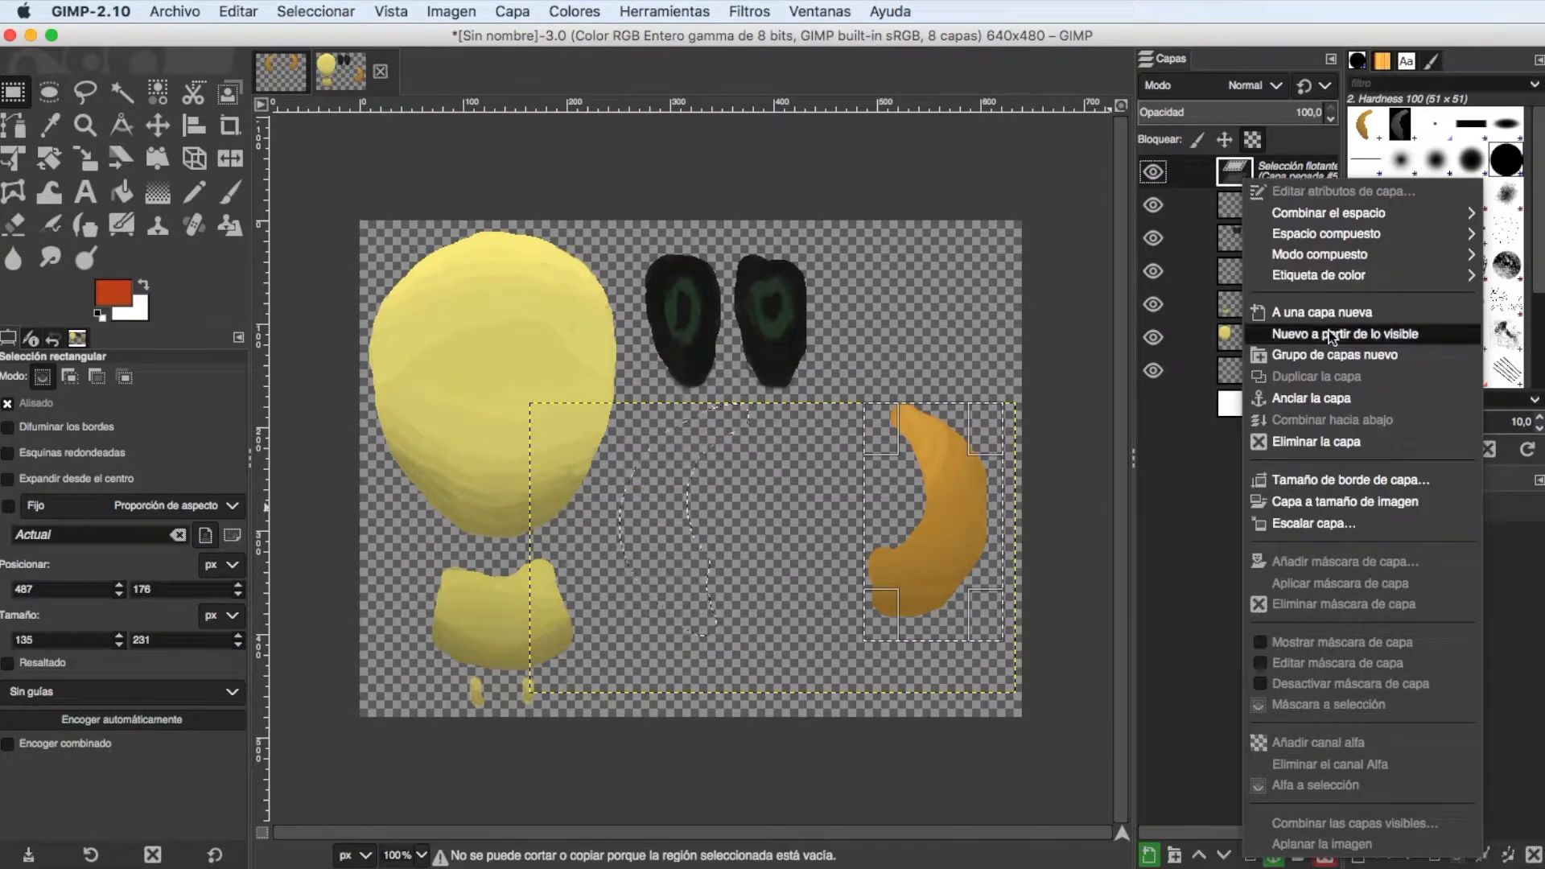
left_click(1317, 316)
key("super+z")
right_click(1243, 173)
left_click(1319, 312)
Draw a rectangular selection of about 142 × 243 px around the right horn and move the horn closer to the left horn.
left_click_drag(854, 391, 1001, 643)
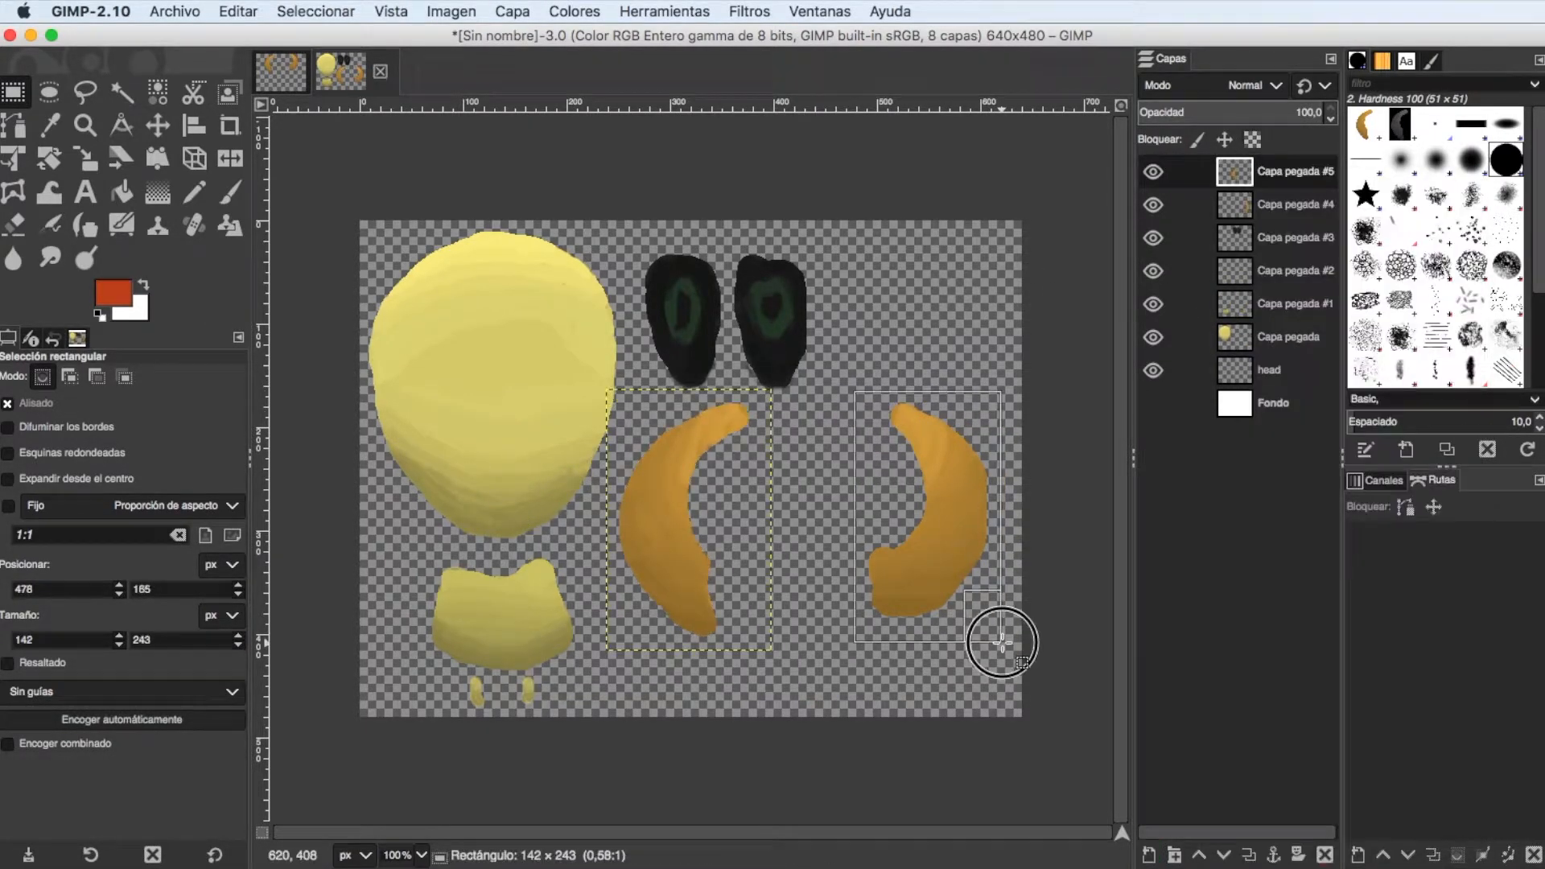
key("super+x")
key("m")
left_click_drag(944, 475, 854, 489)
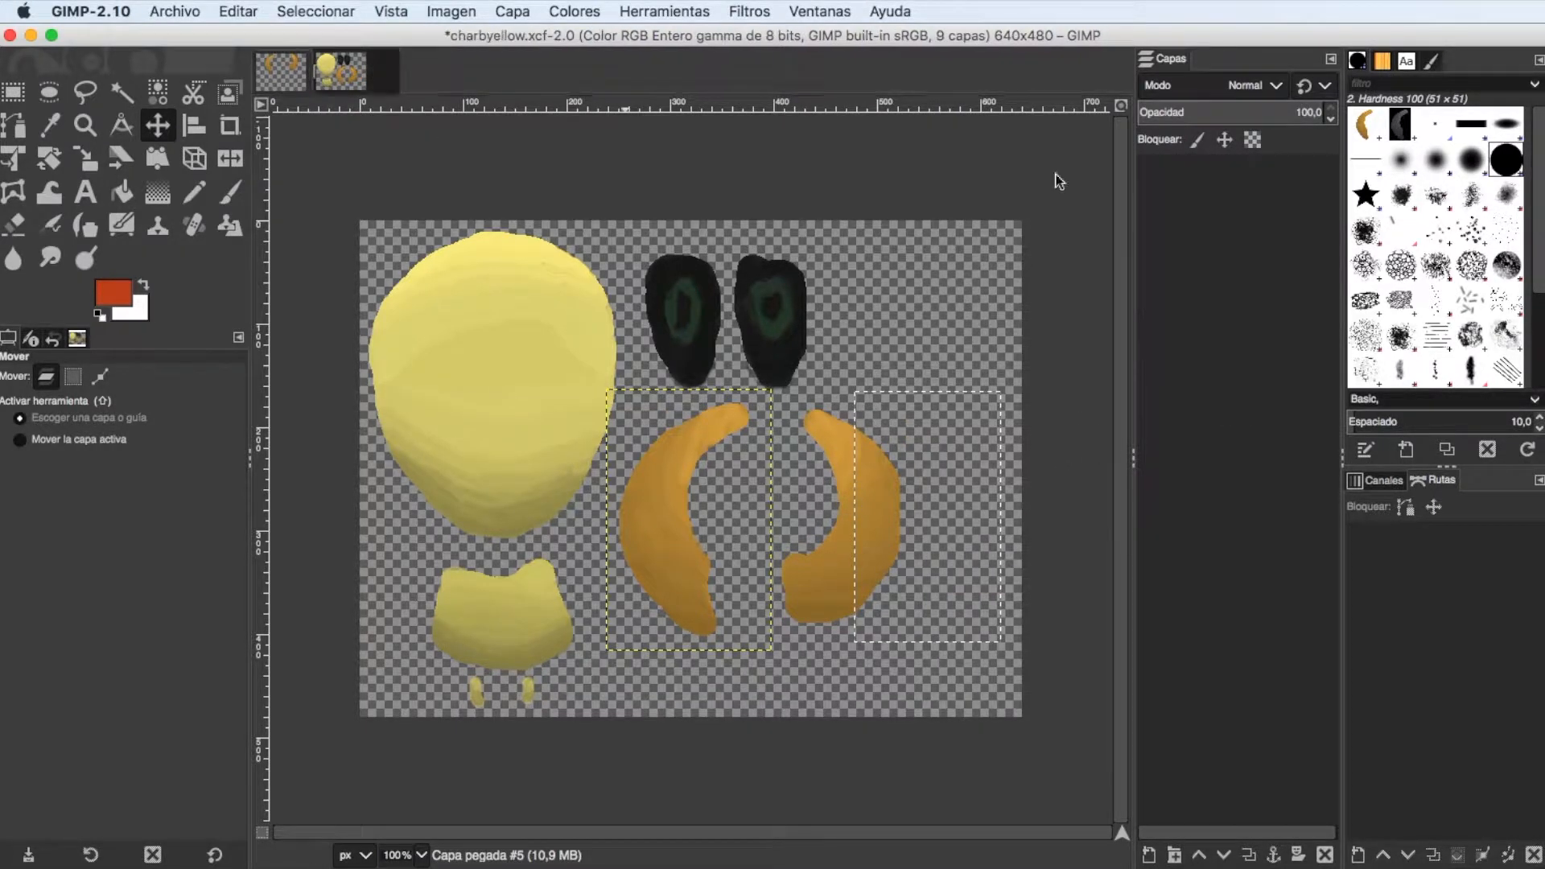
In charbyellow, show only the arms layer, select the left arm with a rectangle of about 89 × 64 px and copy it.
left_click(340, 71)
key("r")
left_click_drag(574, 620, 665, 686)
key("super+c")
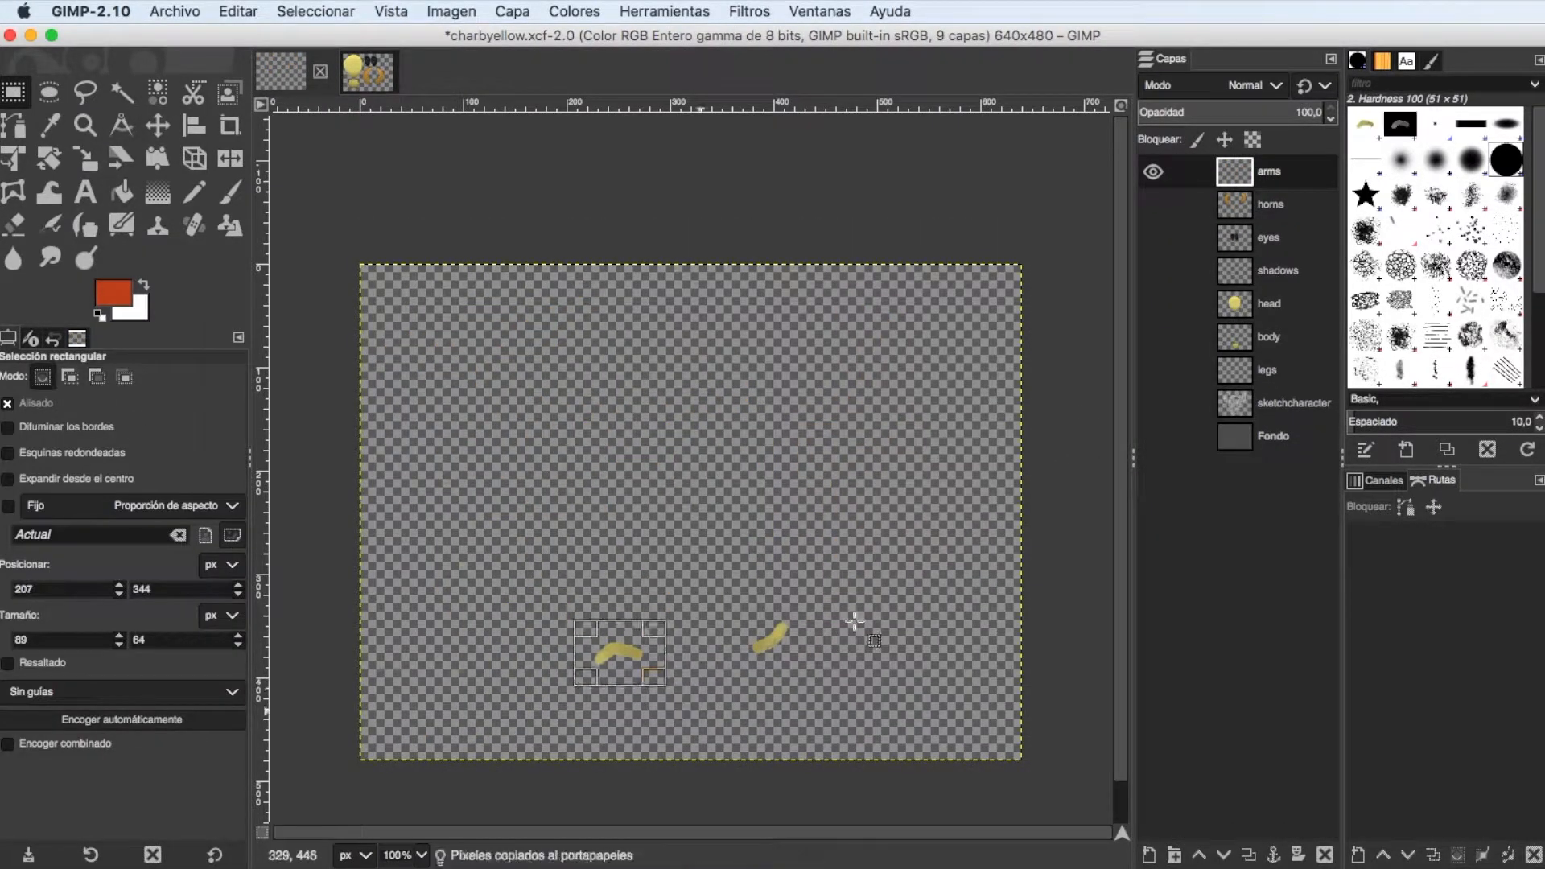
Paste the left arm as a new layer in the unnamed image and place it below the left horn.
left_click(281, 71)
left_click(238, 11)
left_click(265, 169)
key("m")
left_click_drag(813, 515, 678, 676)
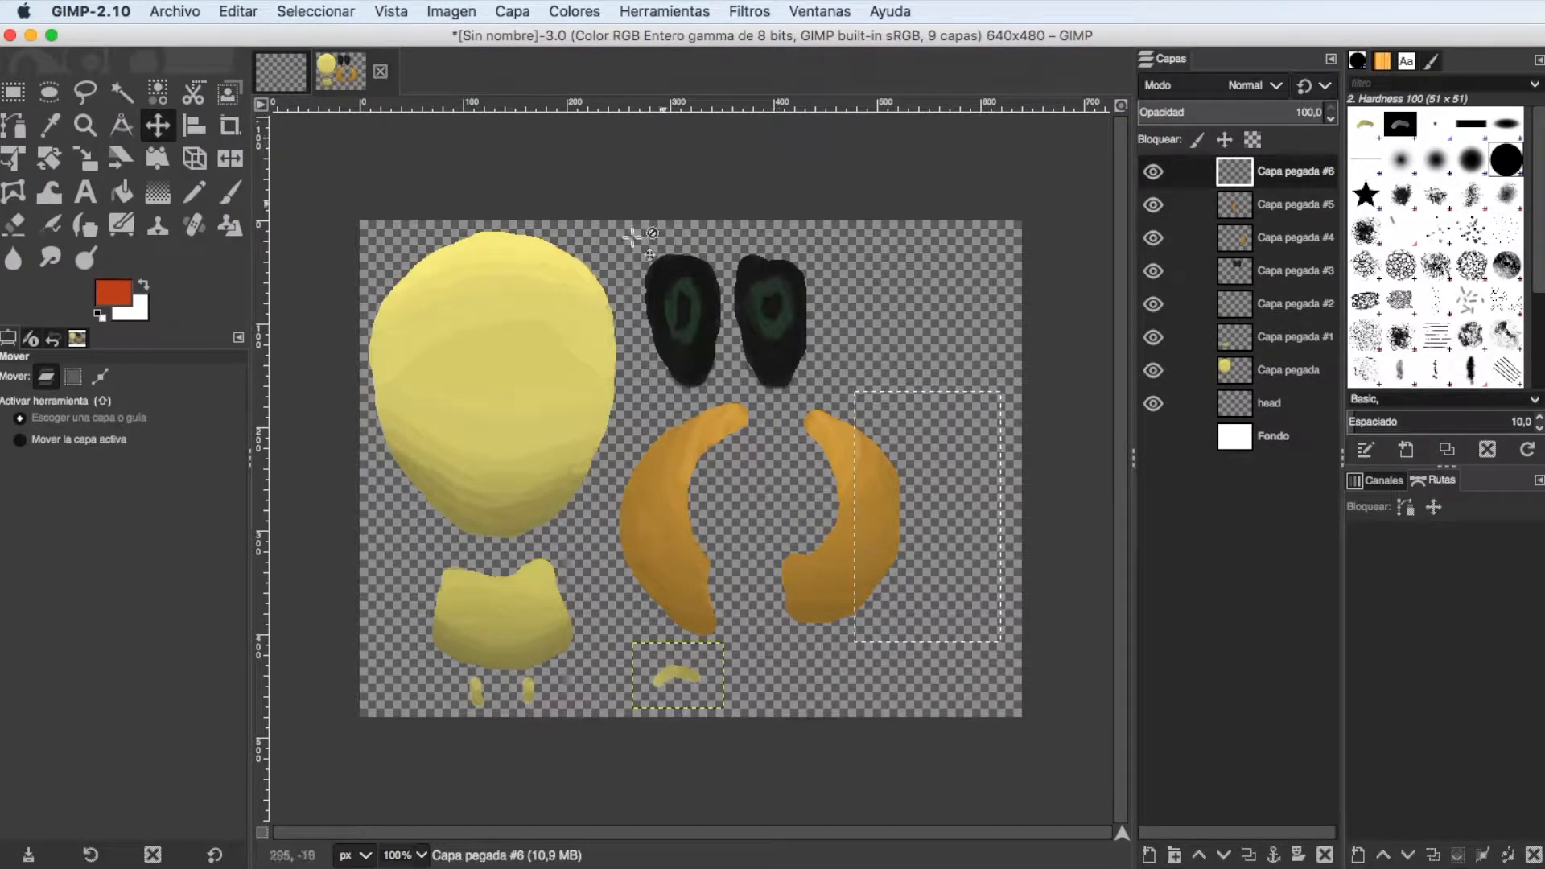
In charbyellow, select the right arm with a rectangle of about 76 × 55 px and copy it.
left_click(341, 71)
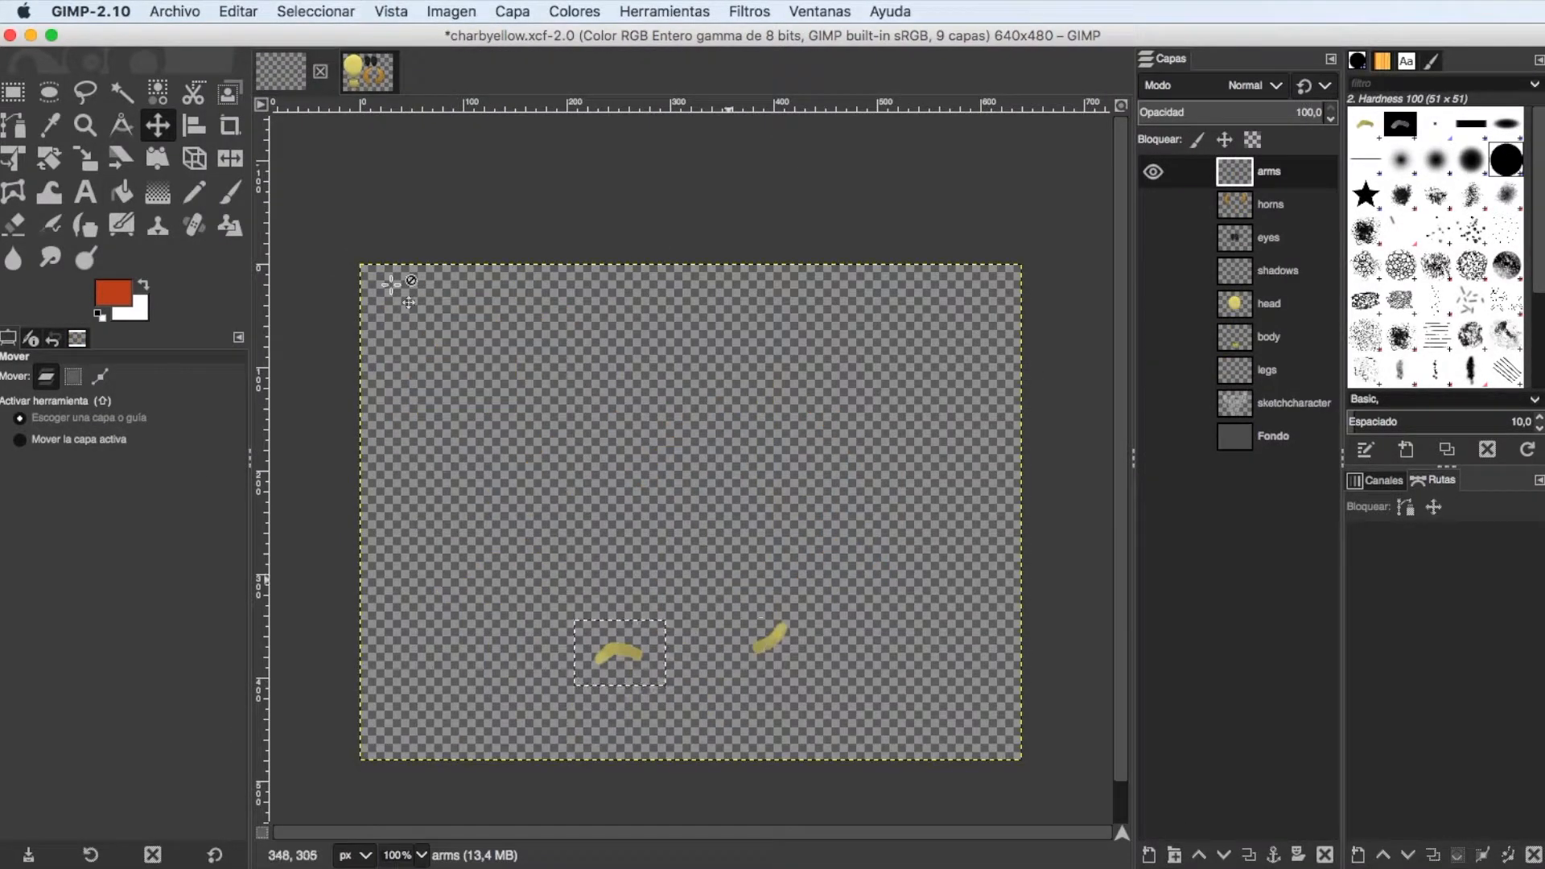
key("r")
left_click_drag(728, 612, 805, 669)
key("super+c")
Paste the right arm in place as a new layer in the unnamed image and move it below the right horn.
key("alt+1")
left_click(238, 11)
mouse_move(258, 249)
left_click(603, 273)
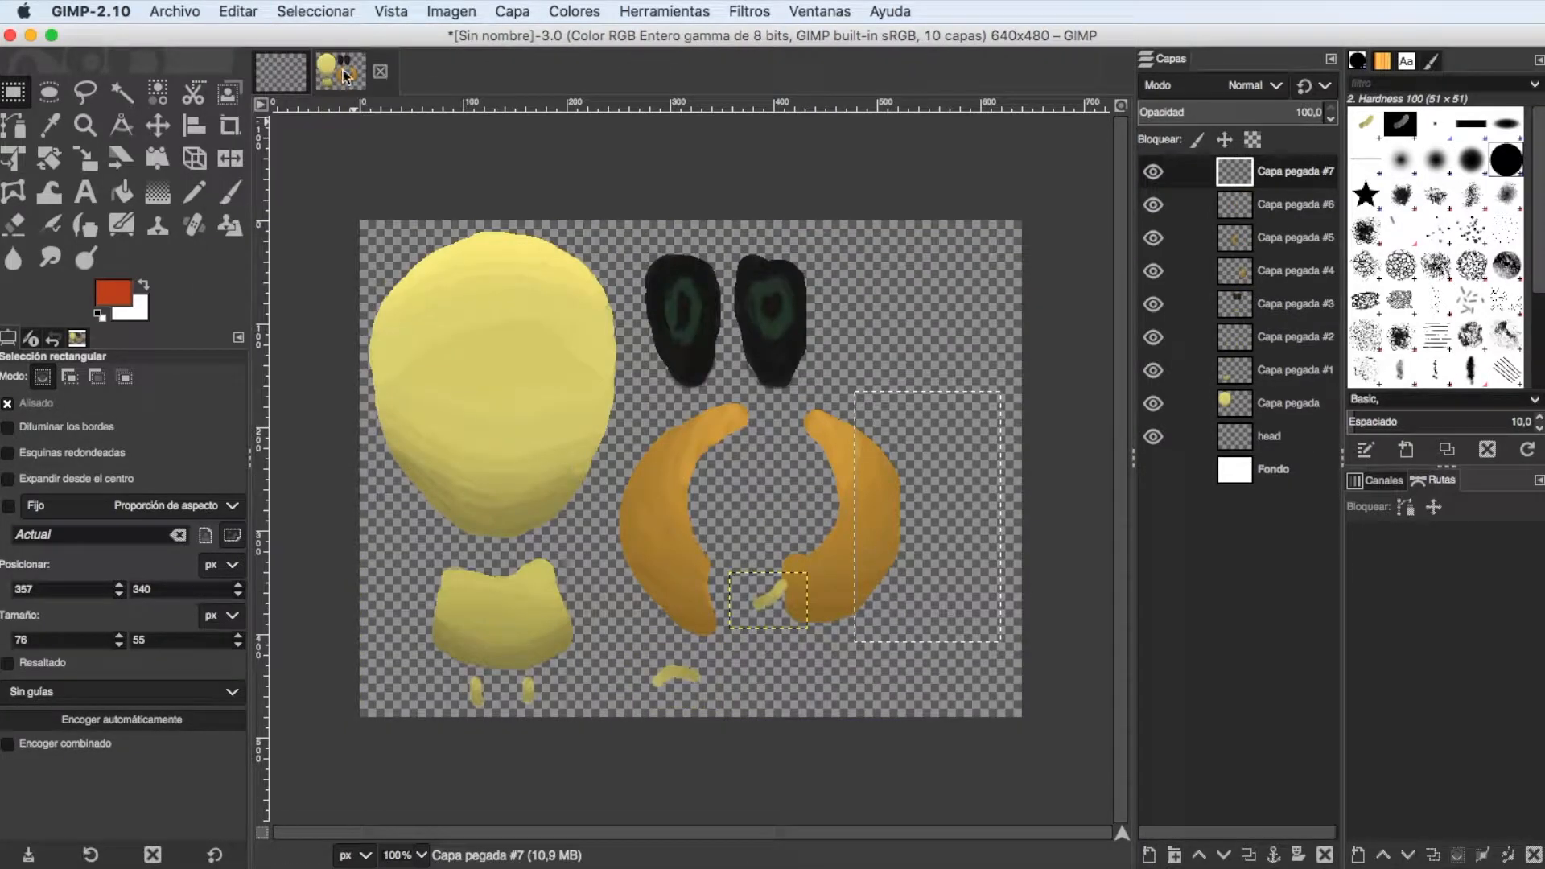
key("m")
Show the white Fondo layer and check with selection rectangles whether the head, eyes and left horn can each be boxed separately.
left_click(1147, 475)
left_click(1153, 469)
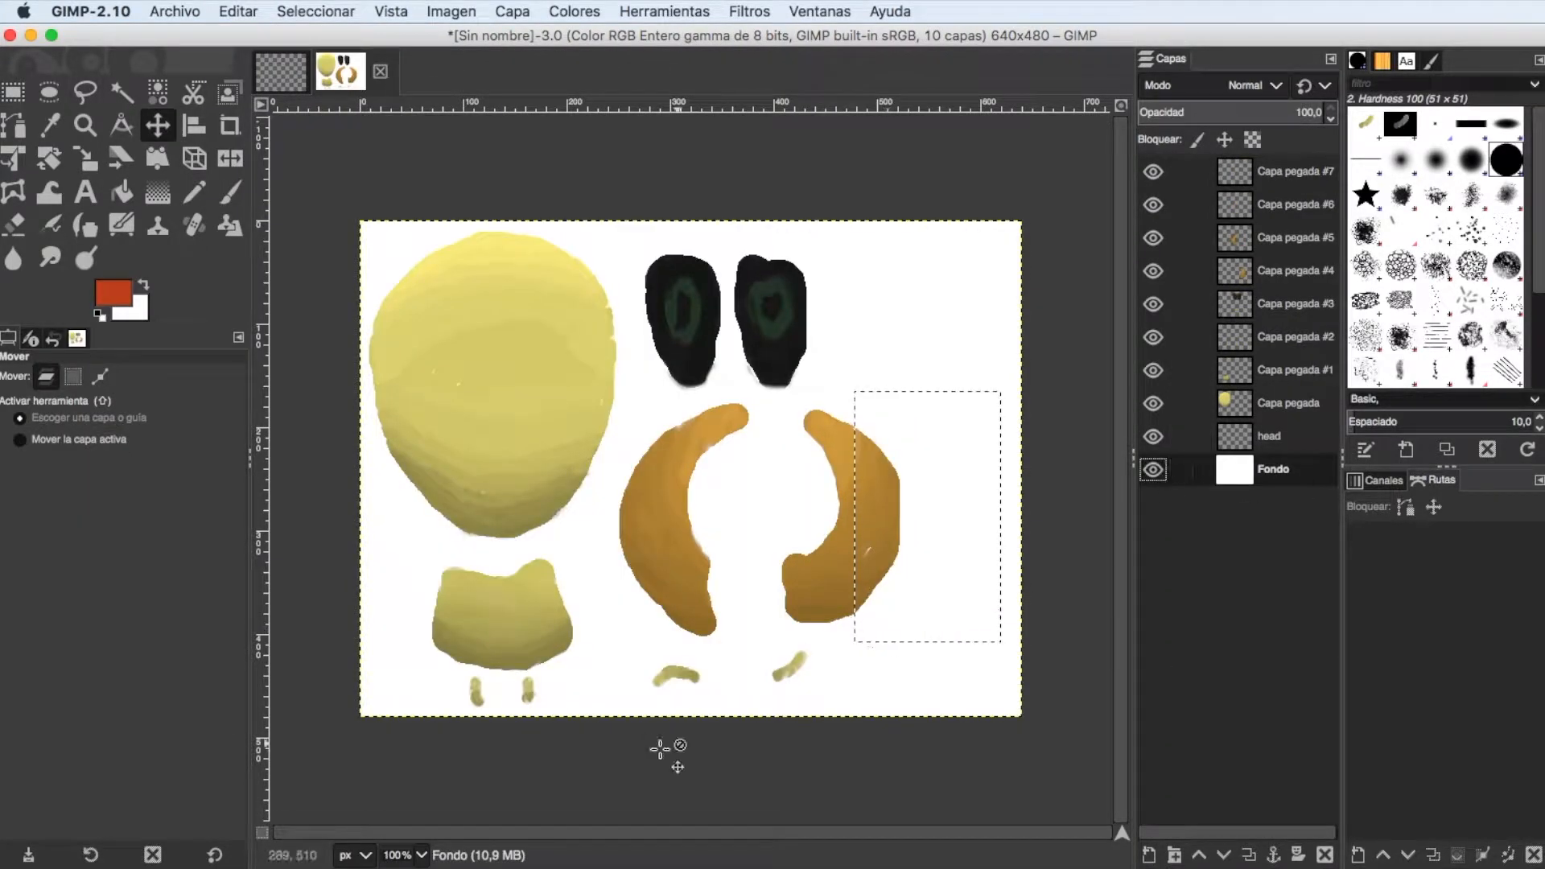
left_click(193, 191)
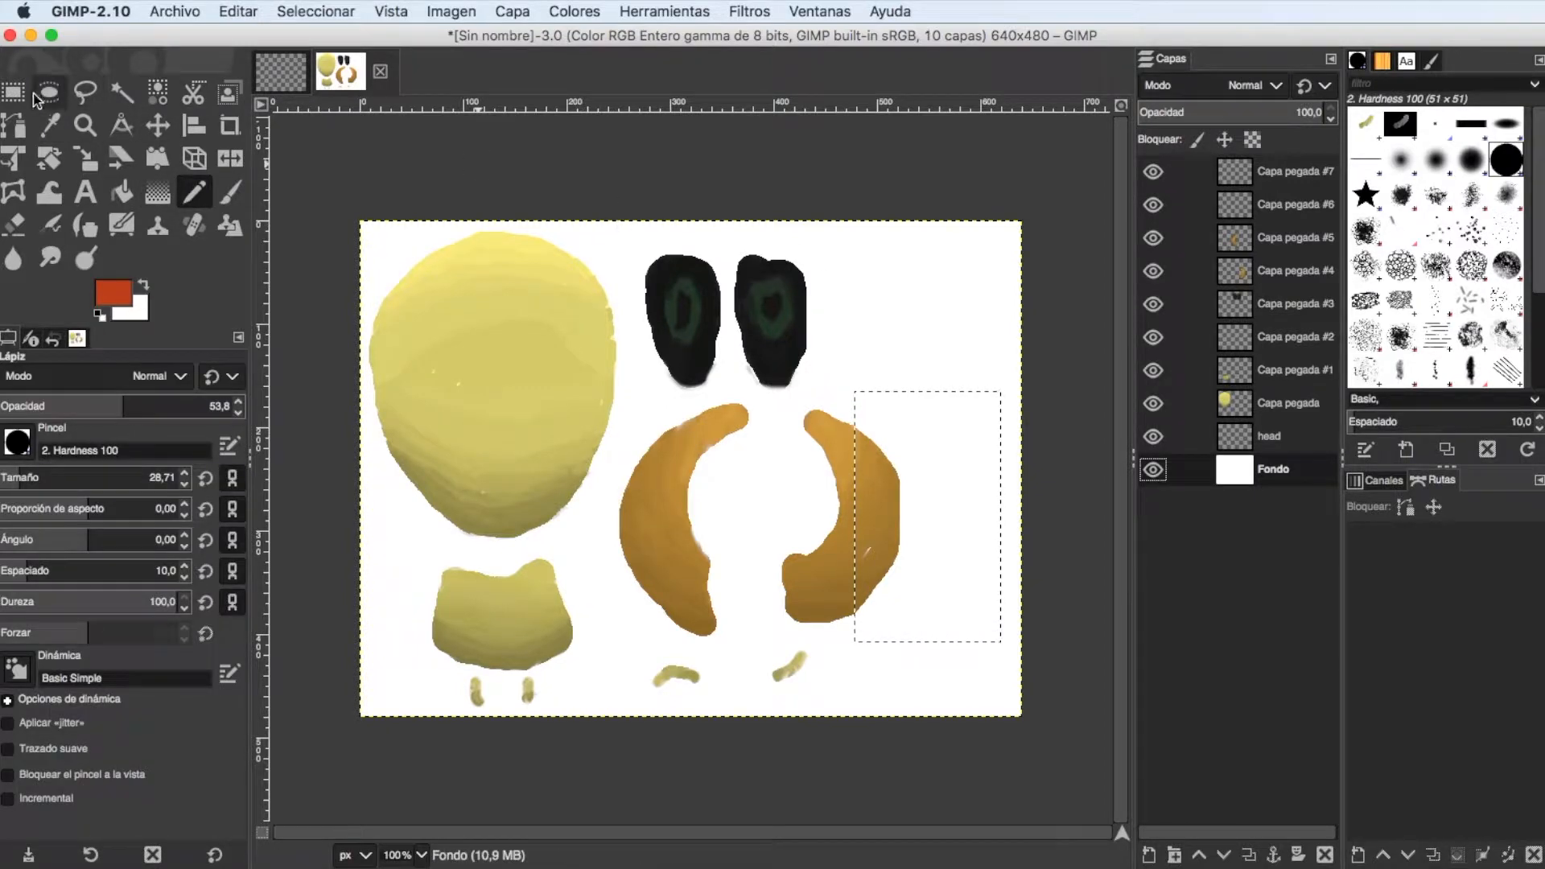
left_click(13, 90)
left_click_drag(369, 232, 619, 544)
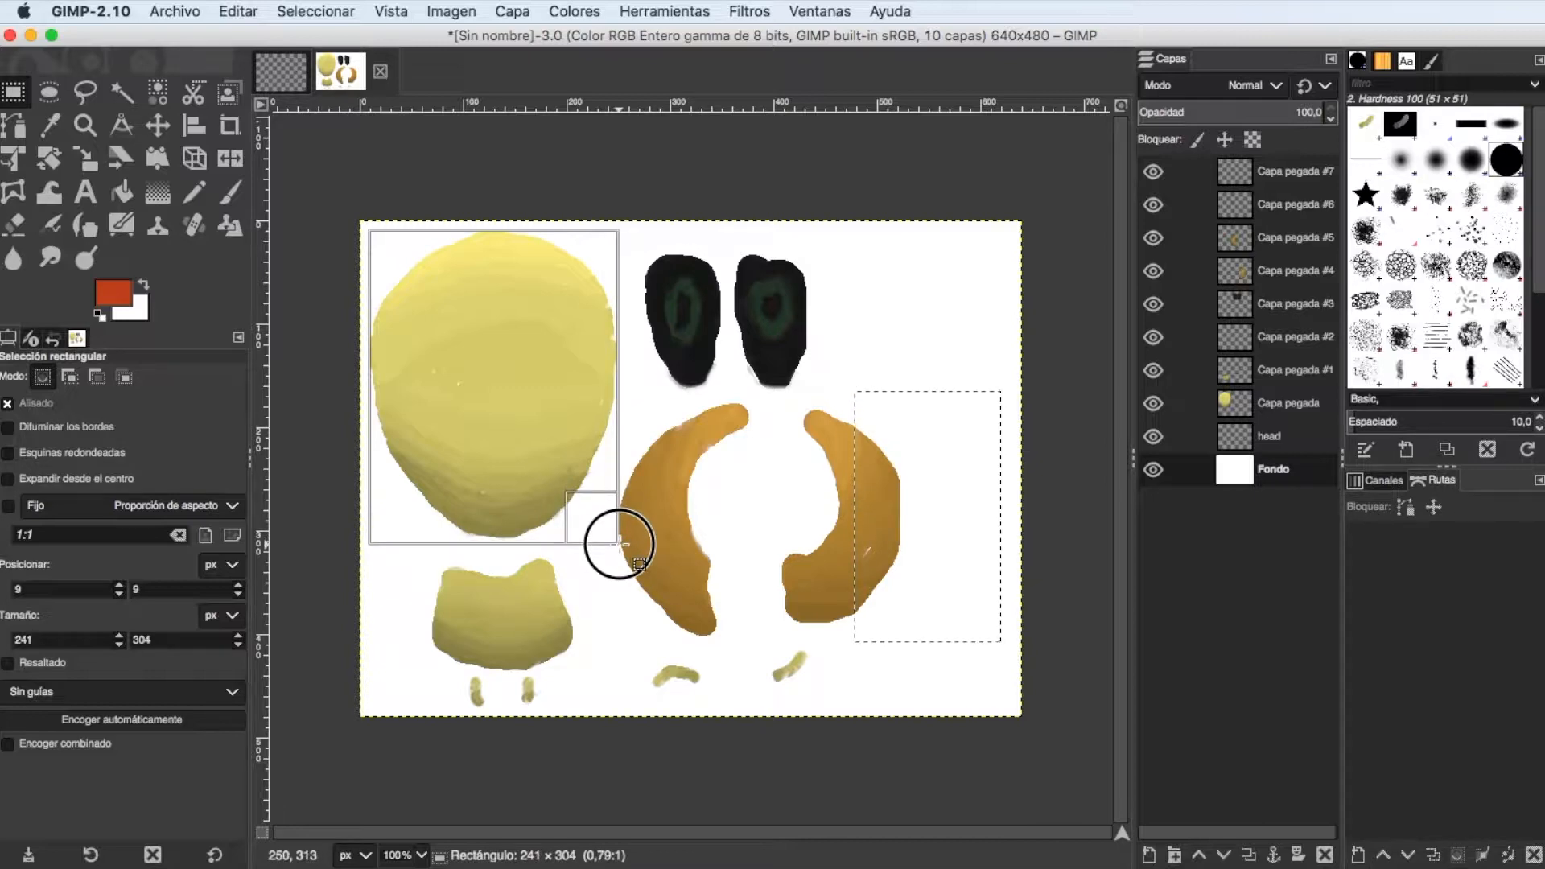
left_click_drag(620, 544, 618, 544)
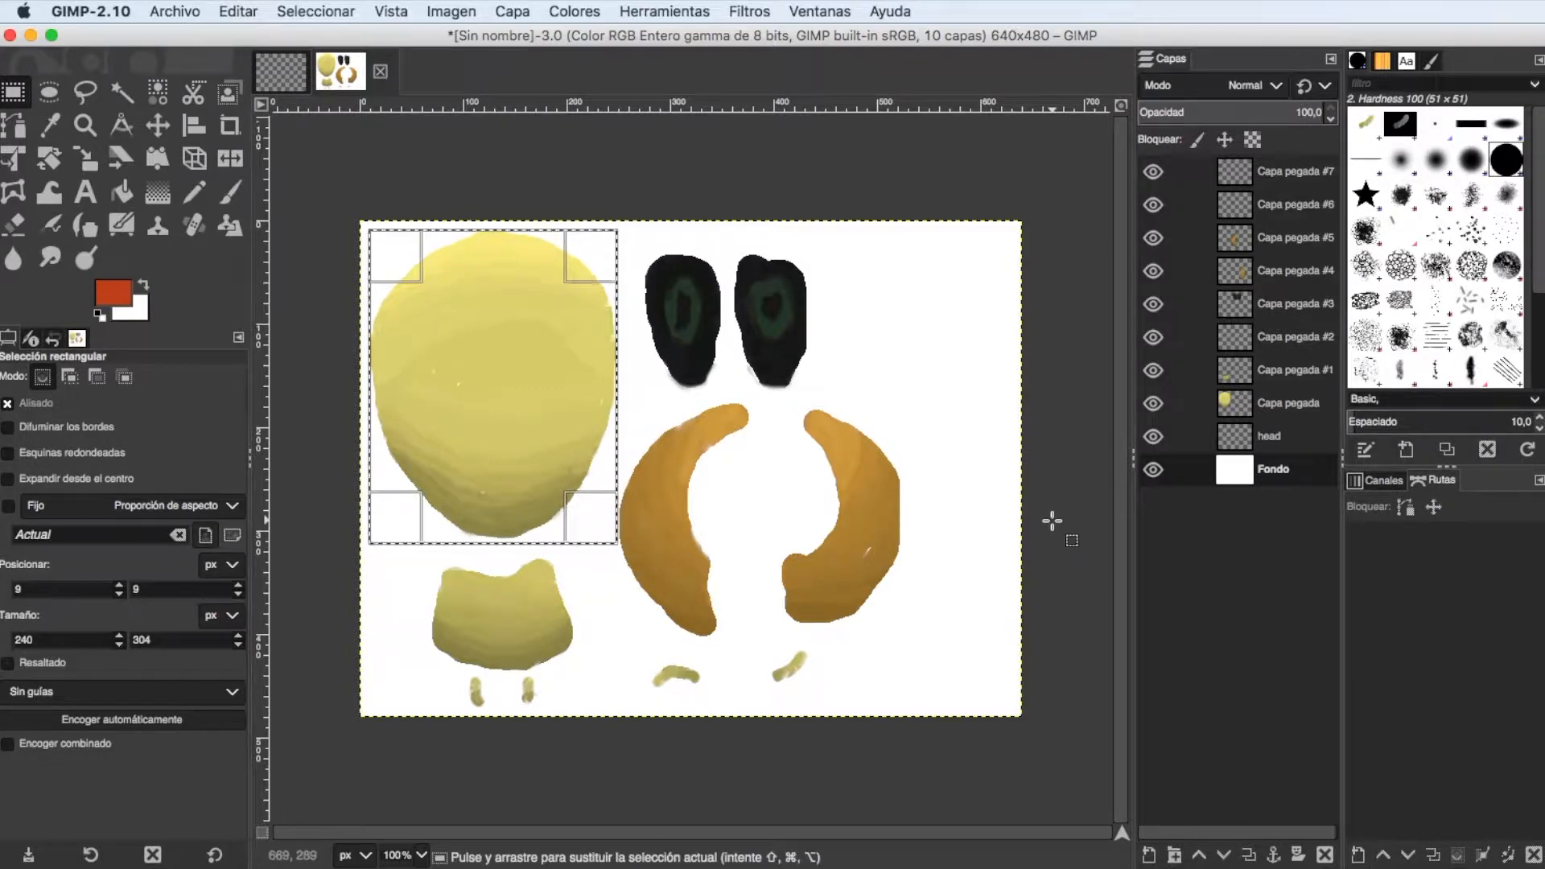
left_click_drag(624, 241, 856, 392)
left_click(833, 406)
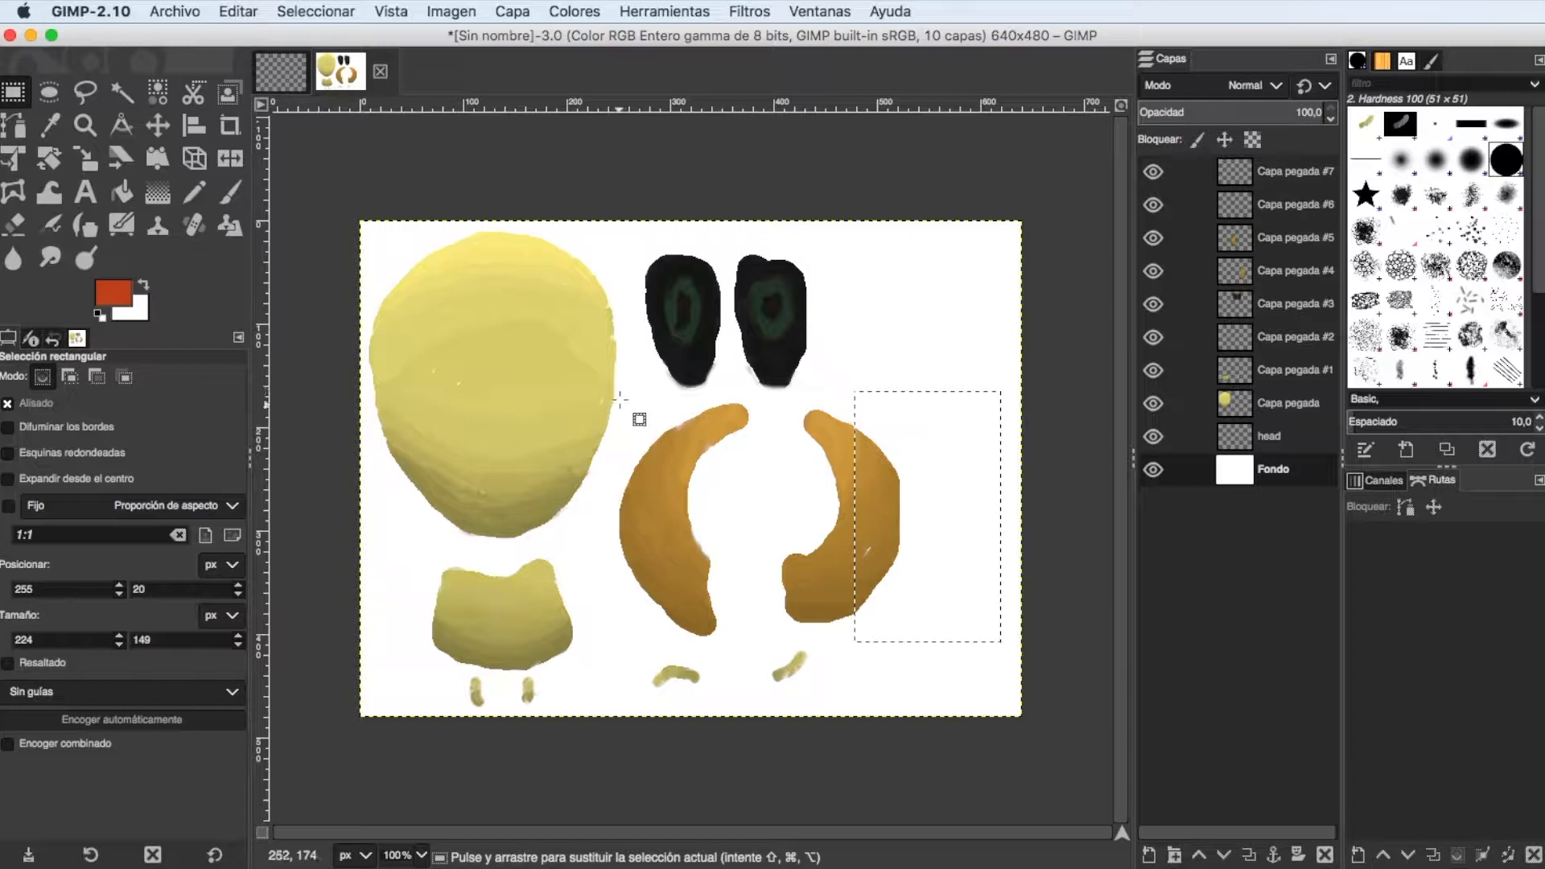
left_click_drag(613, 401, 752, 635)
left_click(788, 616)
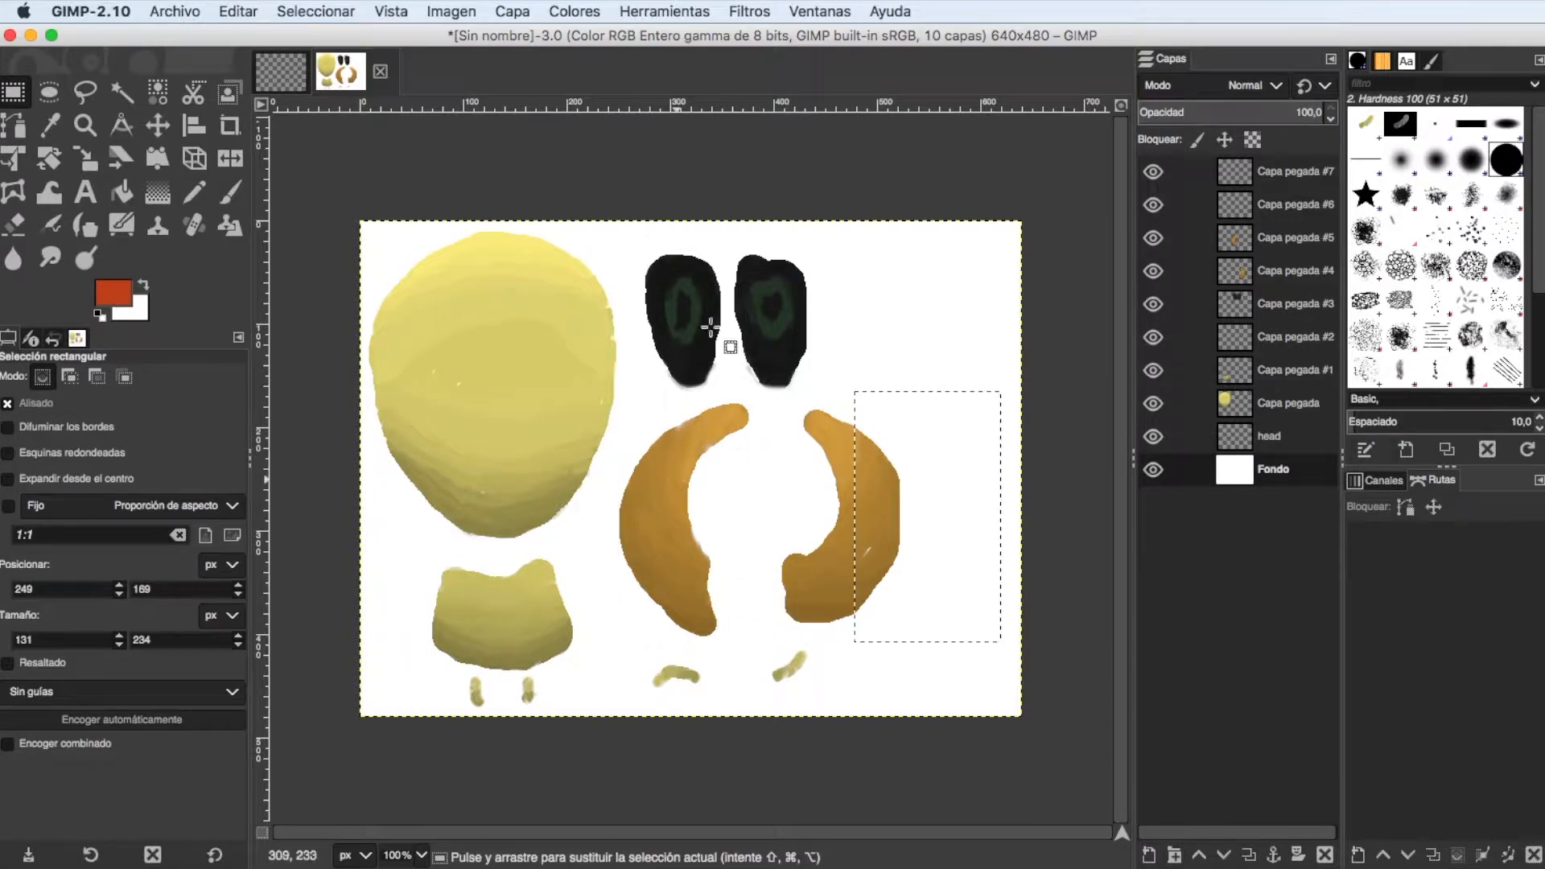
Move the left horn layer slightly to the right, away from the head, and hide the white Fondo layer.
left_click(1234, 239)
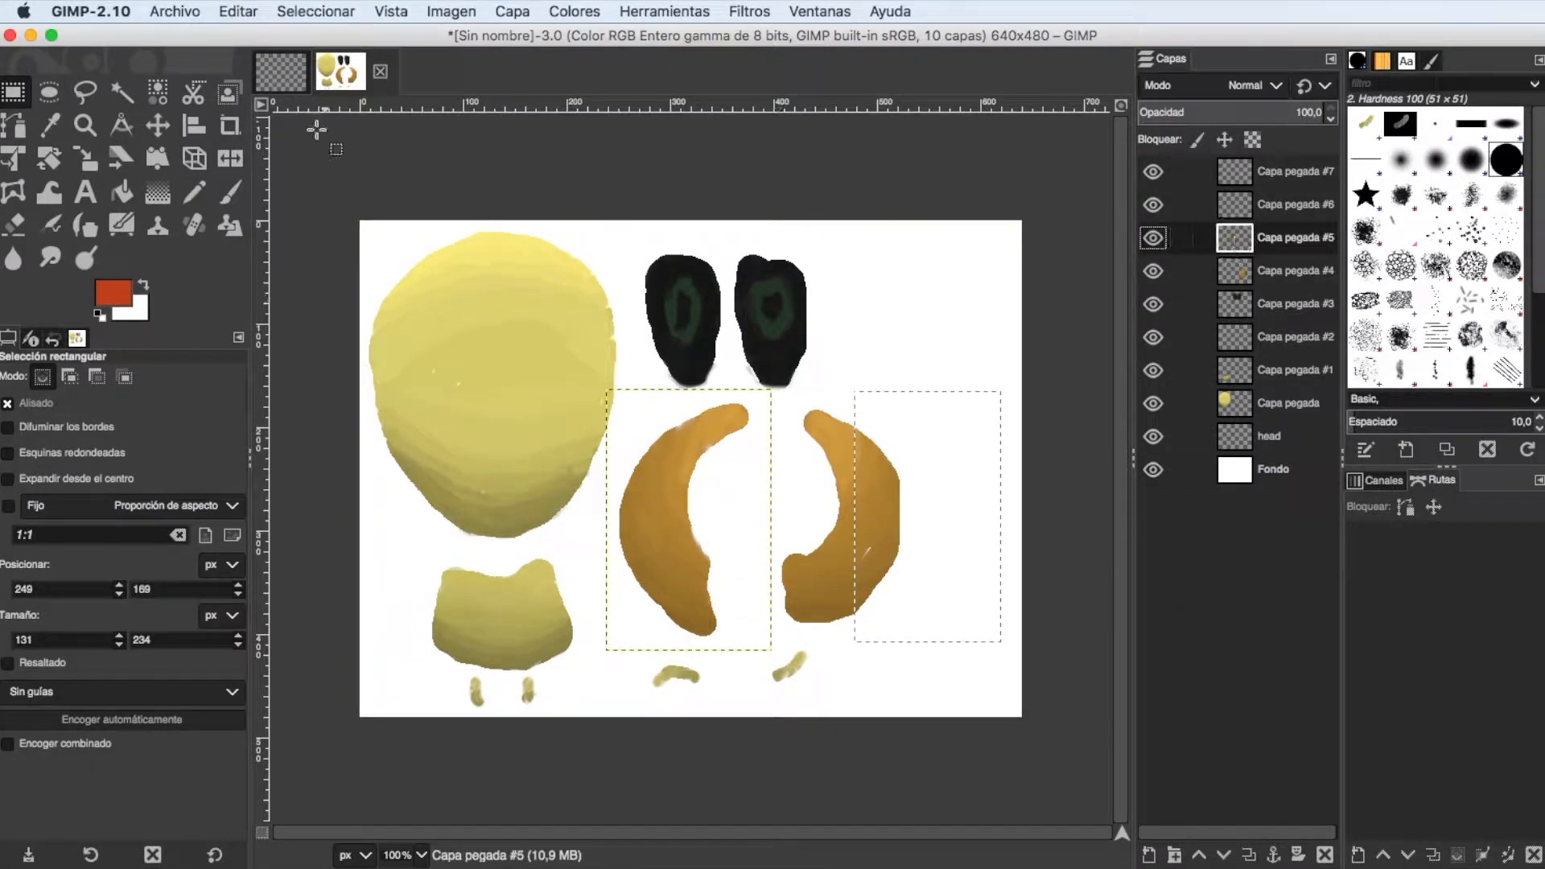
left_click(158, 125)
left_click_drag(668, 512, 674, 514)
left_click(1153, 468)
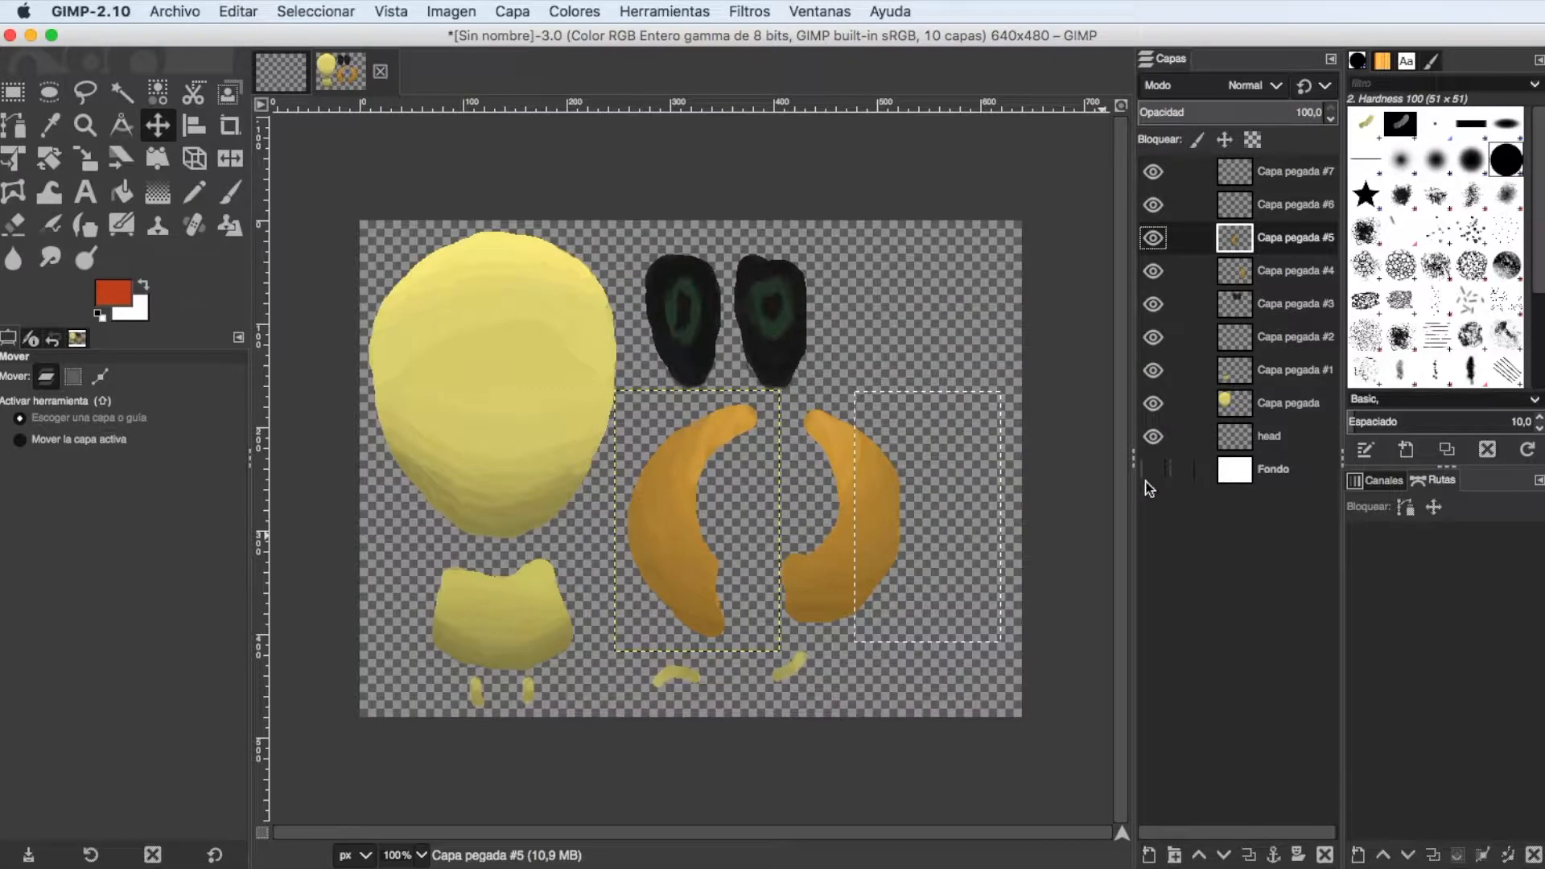
Save the sprite sheet image as exportmatrizyellow.xcf.
left_click(163, 11)
left_click(229, 185)
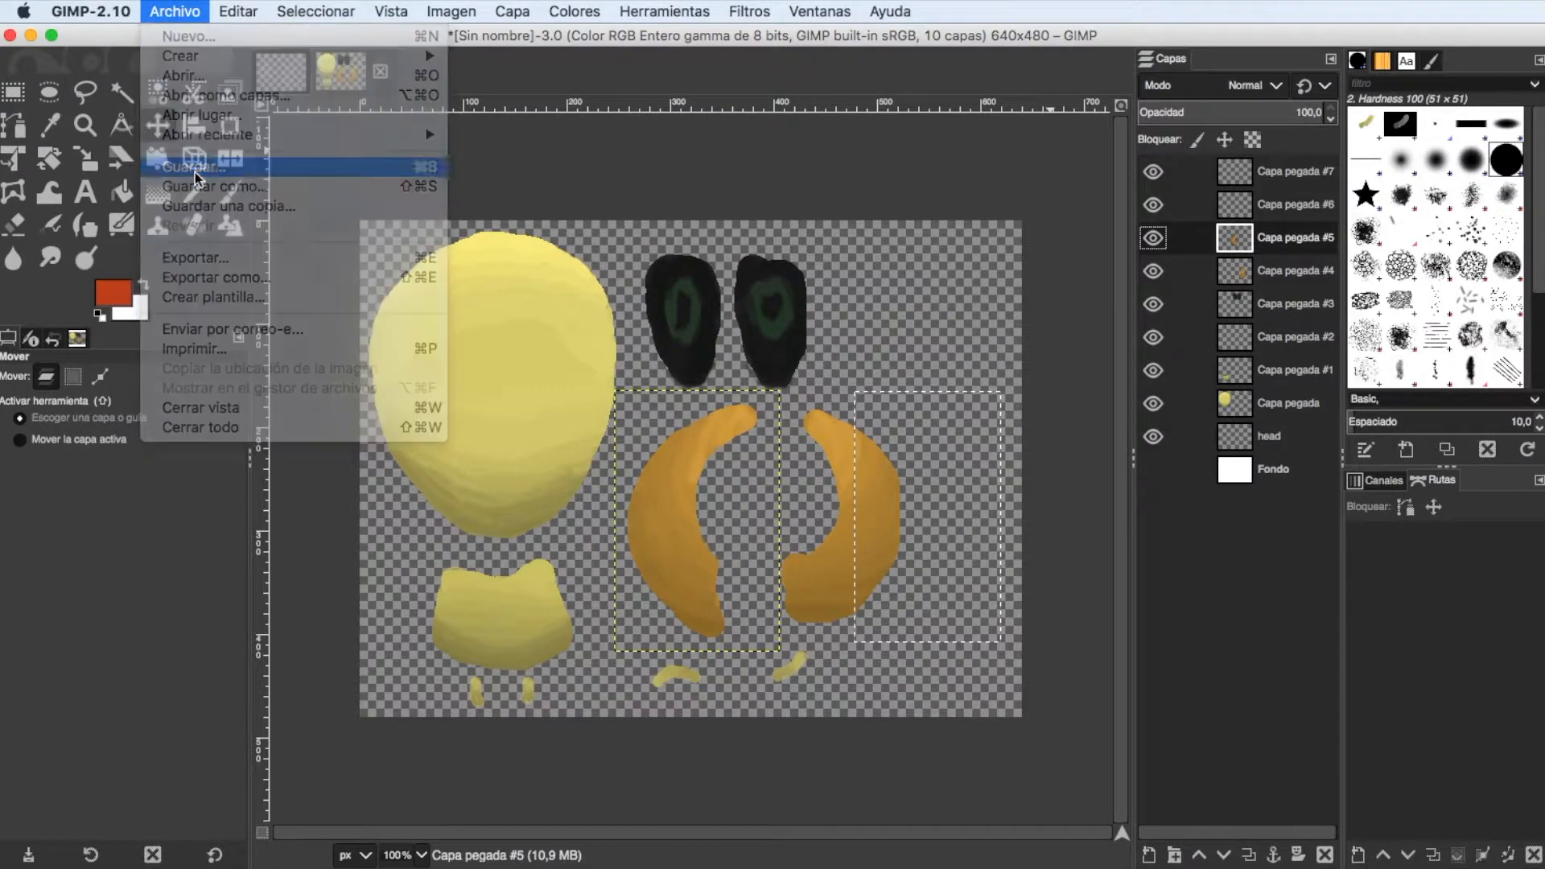
type("yellow.xcf")
left_click(1300, 801)
Export the sprite sheet as exportmatrizyellow into the loveworldvideo Unity project's Assets/sprites folder.
left_click(175, 12)
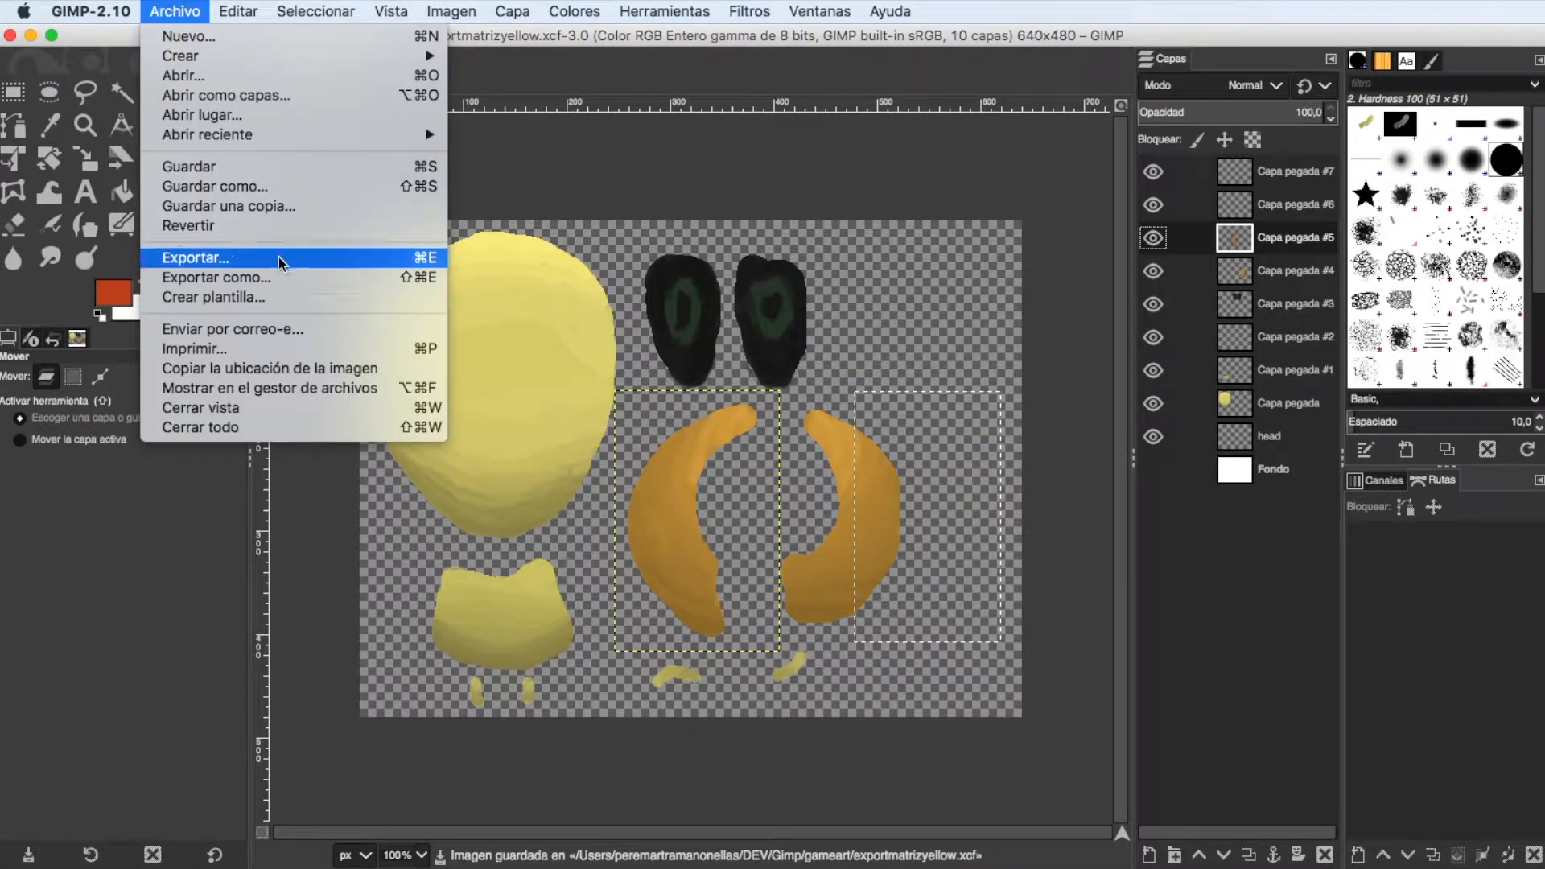
left_click(245, 277)
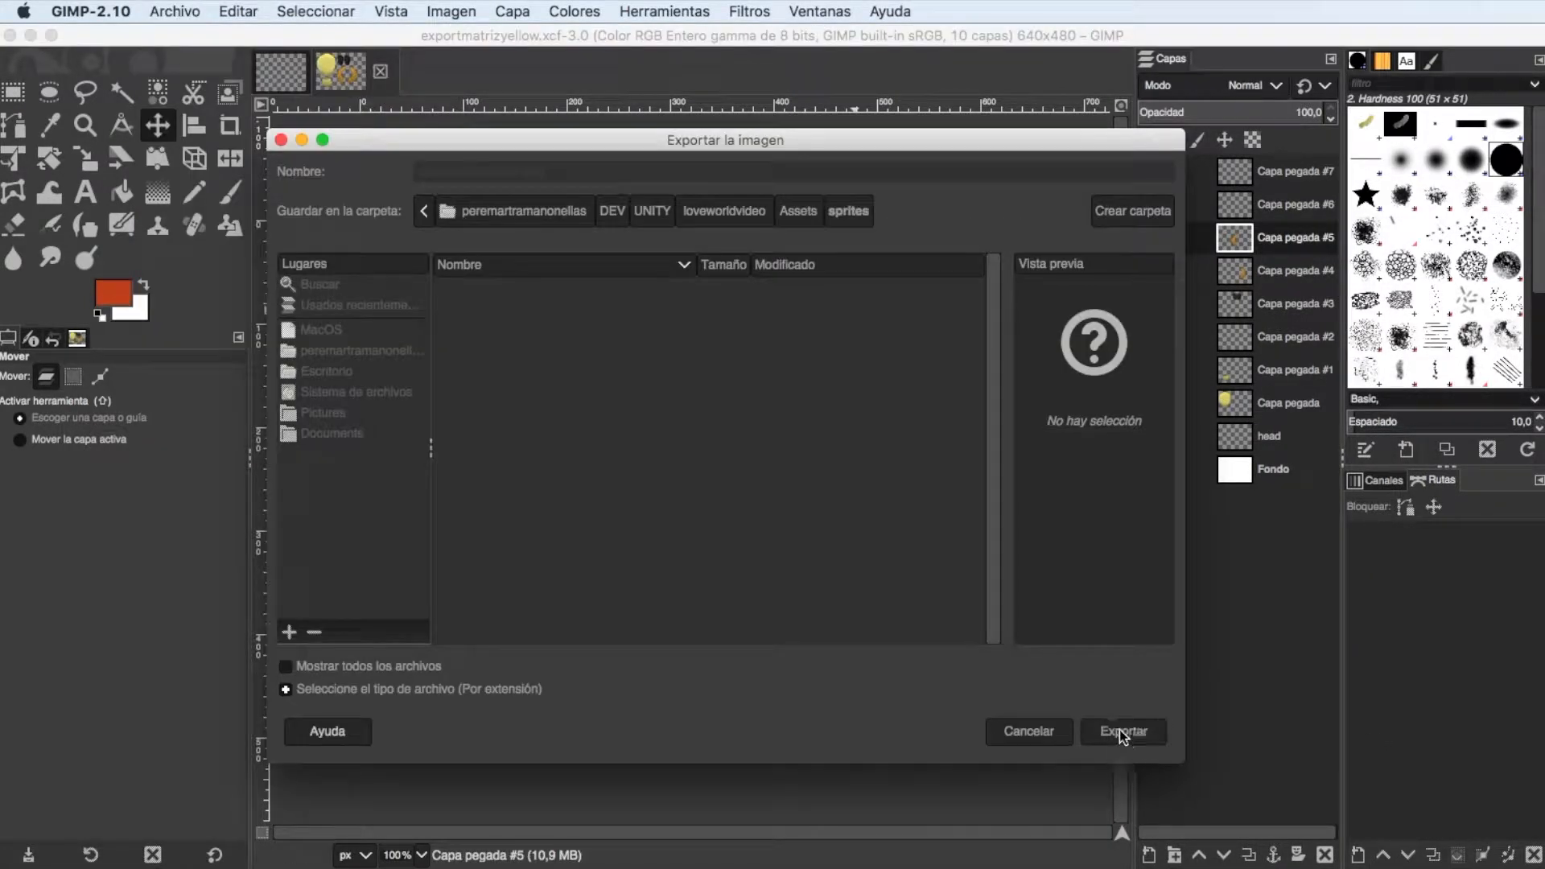
left_click(1120, 732)
left_click_drag(657, 148, 647, 147)
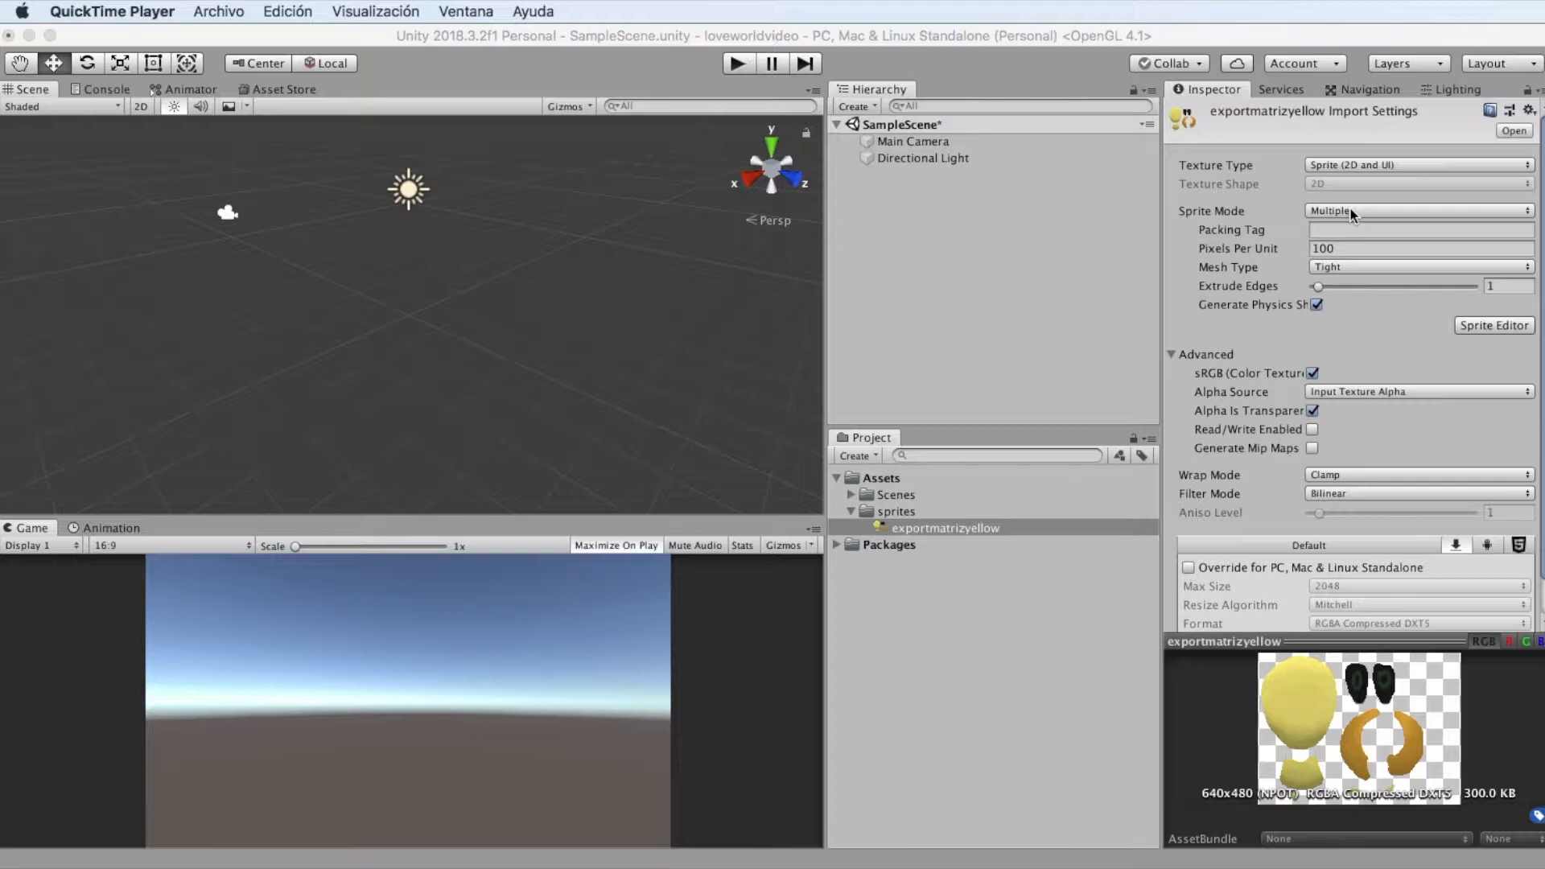
Open the sprite sheet in the Sprite Editor, box the yellow head as a sprite and name it head.
left_click(1484, 325)
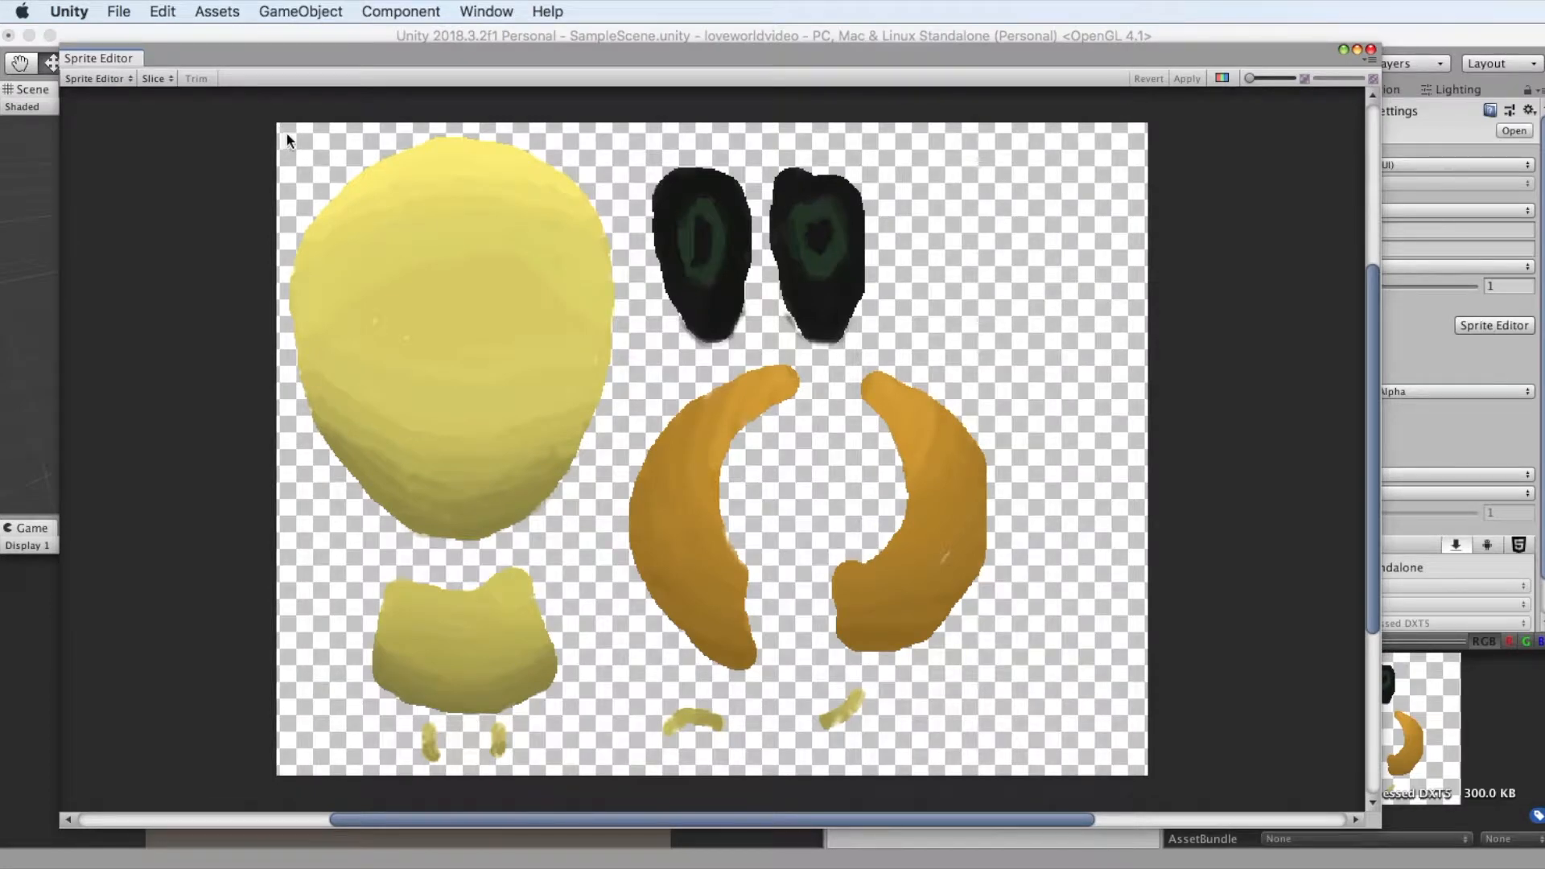
left_click_drag(287, 134, 622, 544)
left_click_drag(1331, 620, 1098, 618)
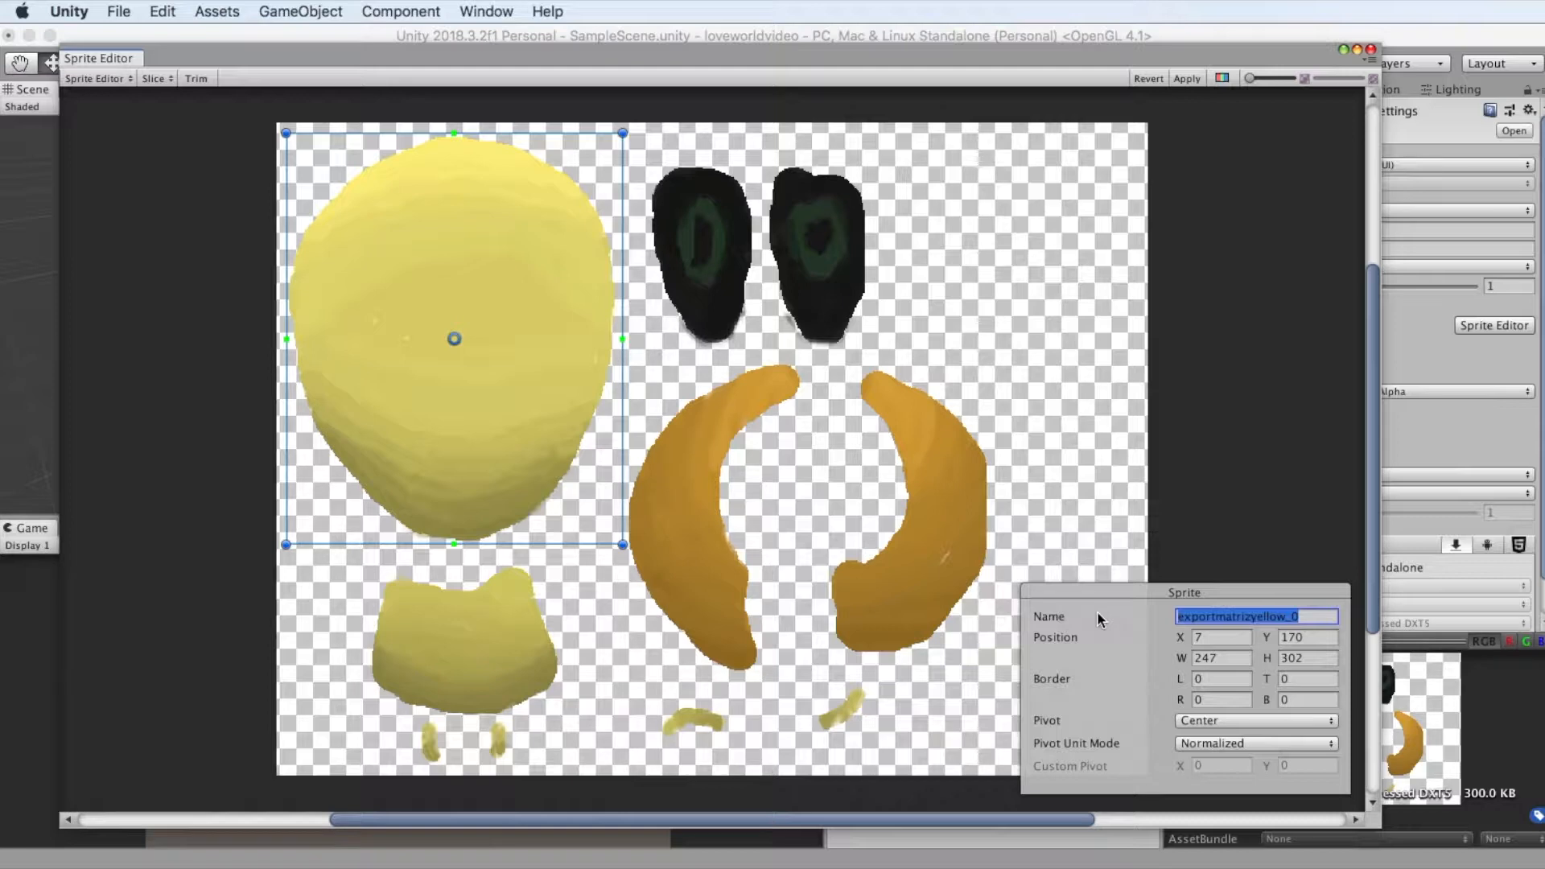
type("head")
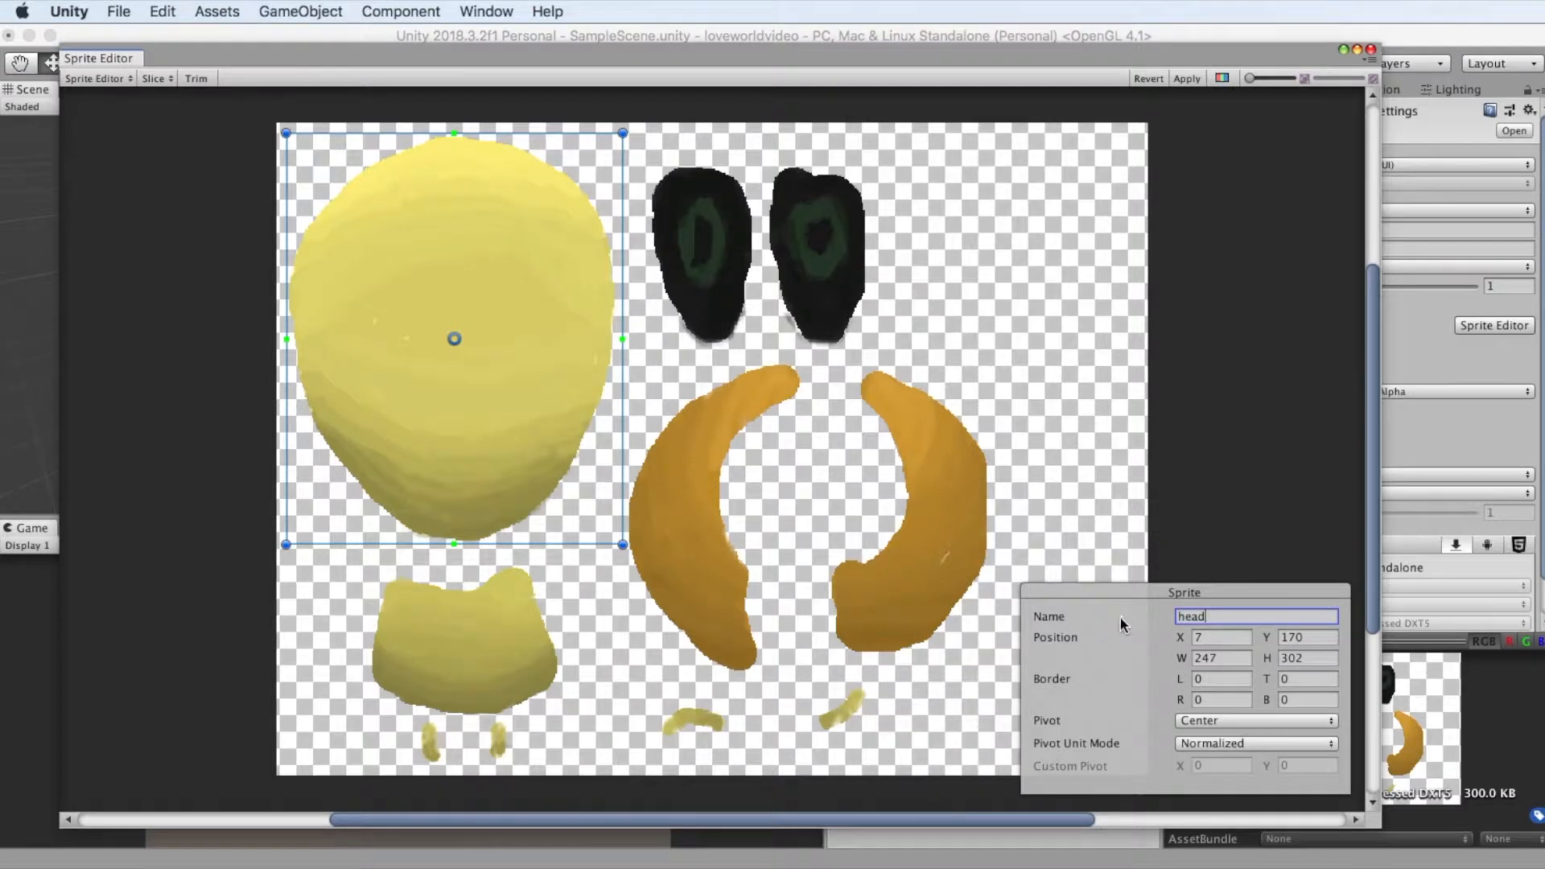
Box the yellow torso below the head as its own sprite and name it body.
left_click_drag(371, 576, 563, 712)
left_click_drag(464, 579, 470, 570)
left_click_drag(374, 699, 369, 717)
left_click(1244, 618)
type("body")
Box the two small legs as separate sprites and name them leftleg and rightleg.
mouse_move(445, 762)
left_mouse_down()
mouse_move(413, 721)
mouse_move(409, 764)
left_mouse_up()
left_click(1281, 616)
type("leftlegexportmatrizyellow_0")
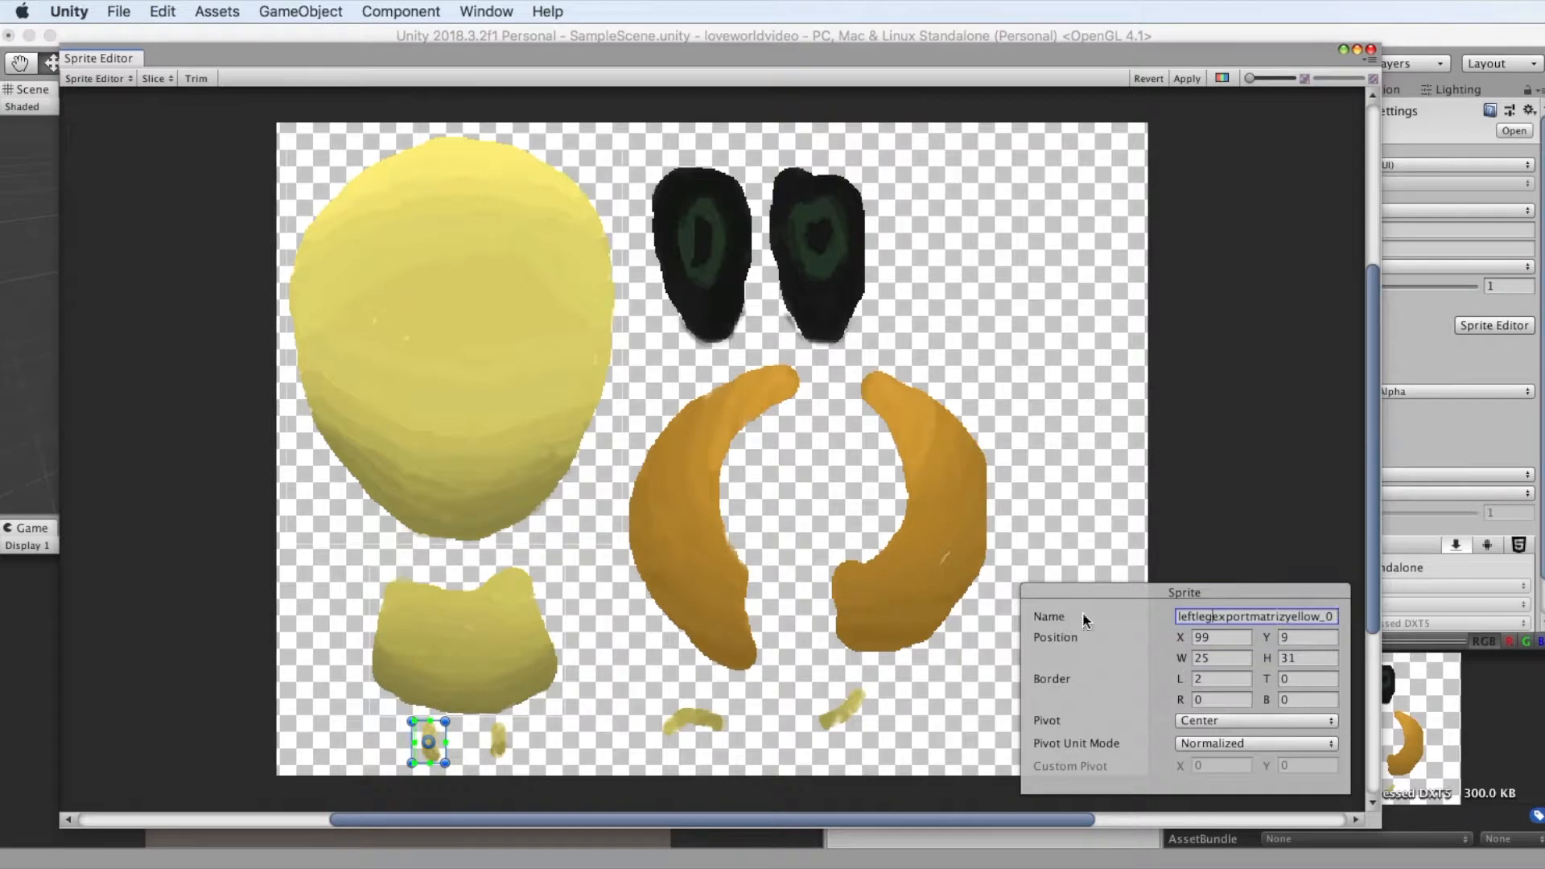
left_click_drag(481, 718, 515, 761)
type("rightleg")
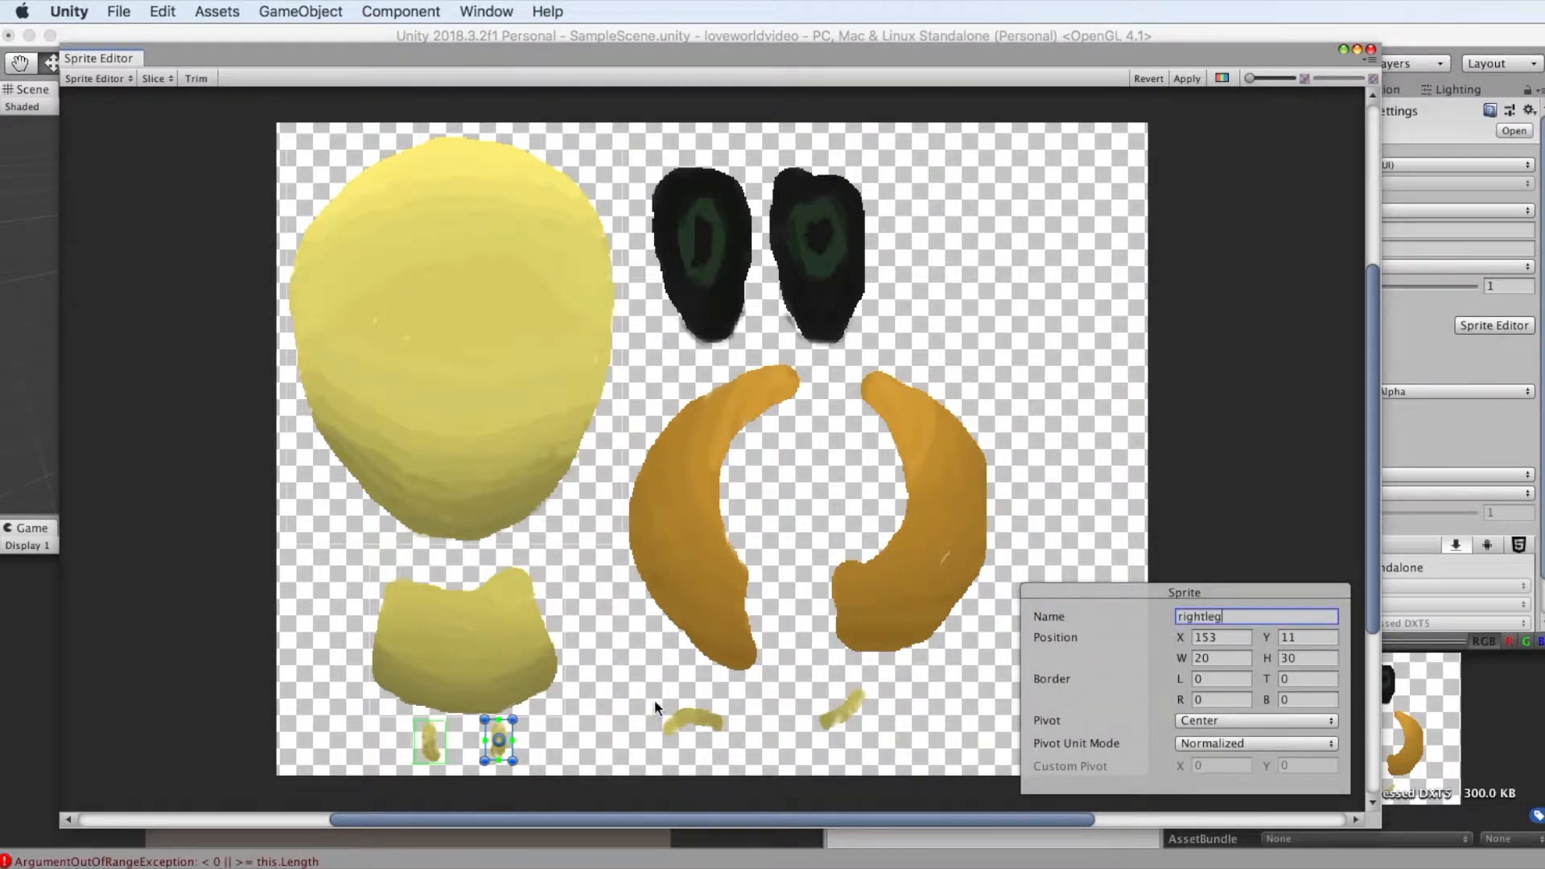
Box both arms and the left horn as separate sprites named leftarm, rightarm and lefthorn.
left_click_drag(656, 699, 729, 741)
left_click_drag(809, 685, 875, 734)
left_click(762, 505)
left_click_drag(628, 364, 804, 673)
left_click(1178, 609)
left_click(1310, 617)
key("BackSpace")
key("BackSpace")
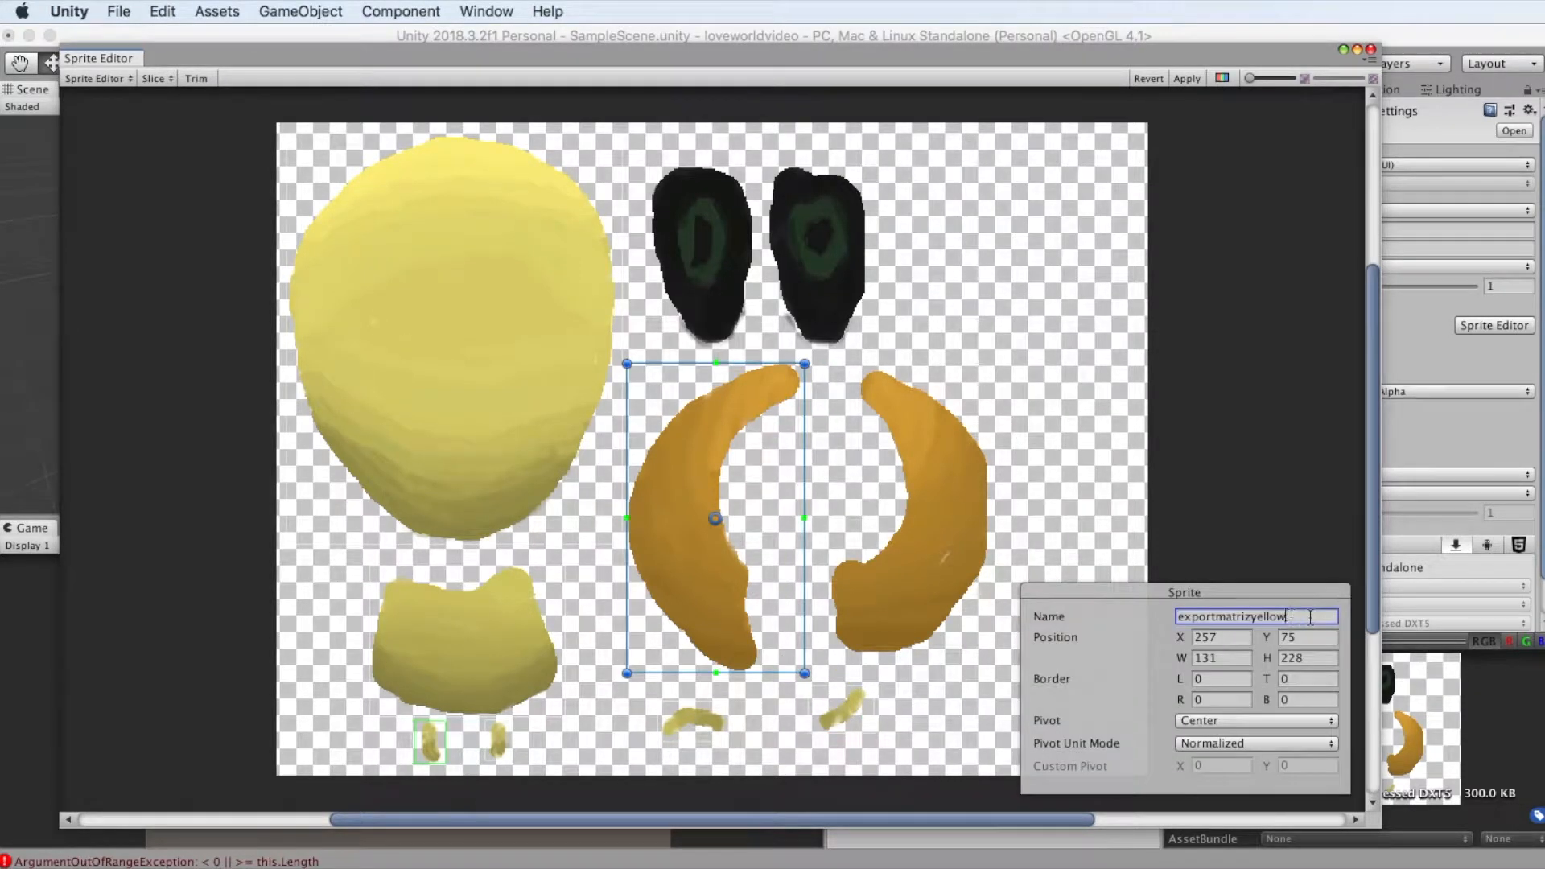
Box the right horn as its own sprite and name it righthorn.
left_click(837, 363)
left_click_drag(827, 371, 996, 659)
left_click(39, 202)
left_click_drag(1311, 617, 1098, 611)
type("righthorn")
Box both eyes together as one sprite named eyes, and apply the slicing before closing the Sprite Editor.
left_click(644, 156)
left_click(644, 156)
left_click(1299, 548)
left_click(1221, 78)
left_click(1222, 78)
left_click(830, 367)
left_click(1222, 78)
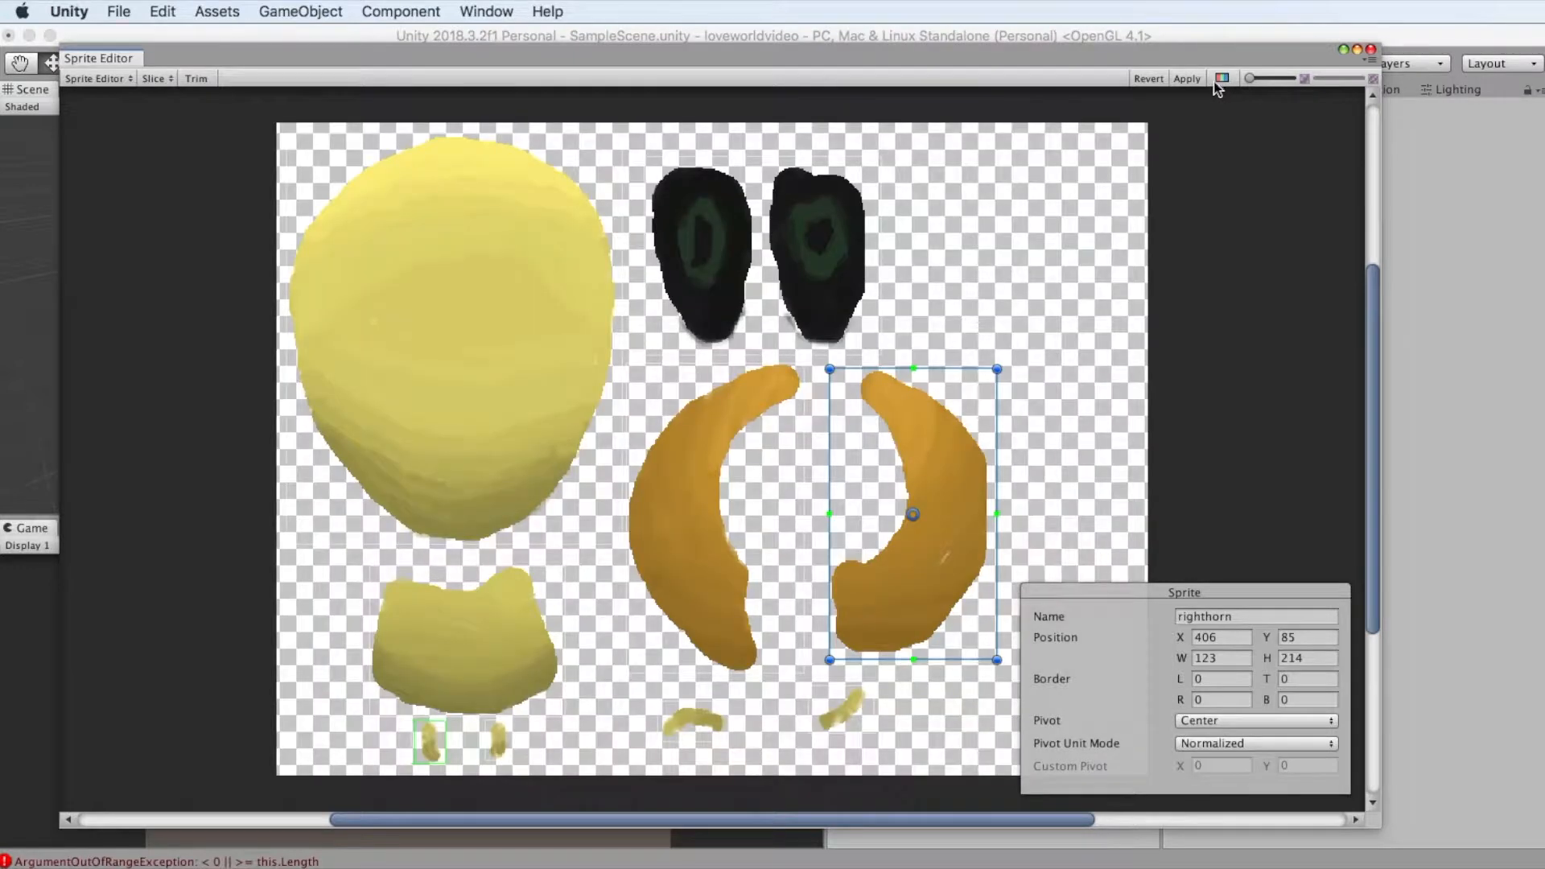
left_click(1186, 78)
left_click(1371, 49)
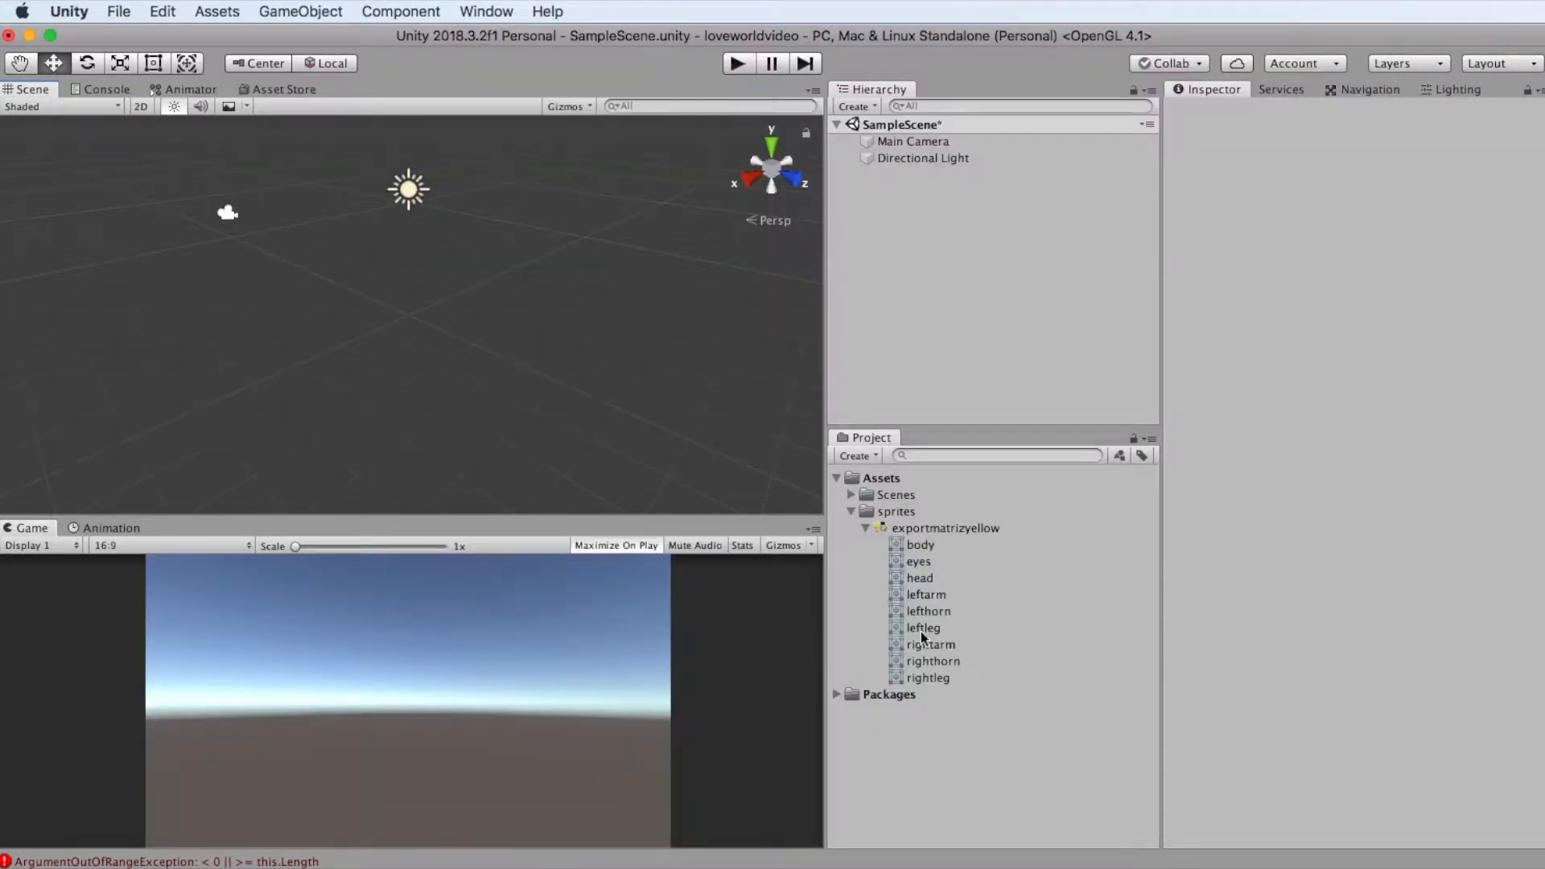
Check each sprite sliced from exportmatrizyellow in its preview, from body through rightleg.
left_click(925, 544)
left_click(930, 561)
left_click(930, 578)
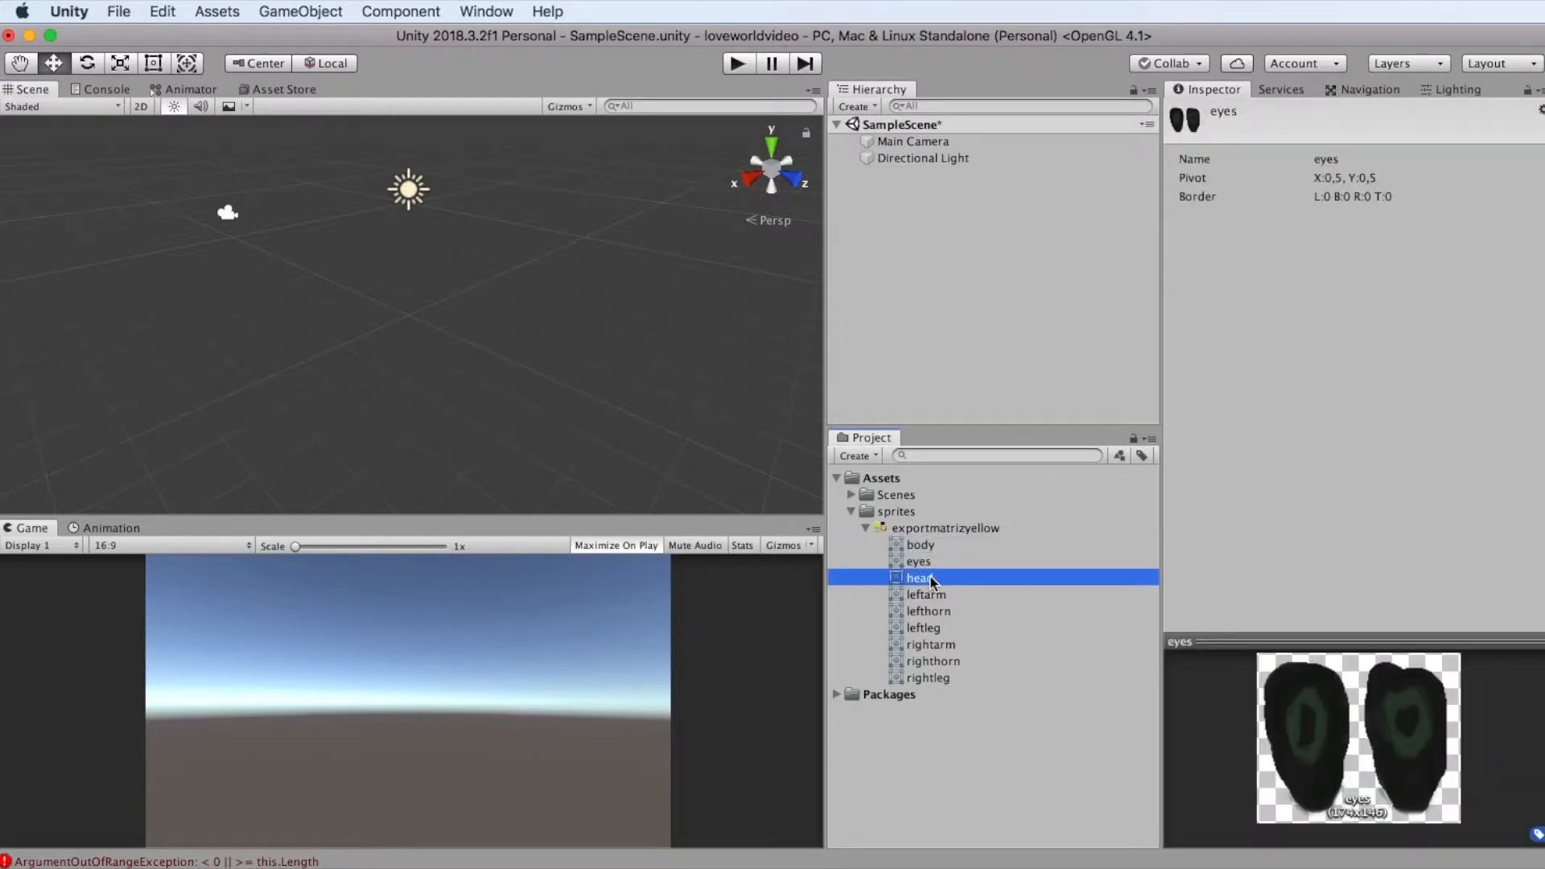
left_click(927, 594)
left_click(923, 610)
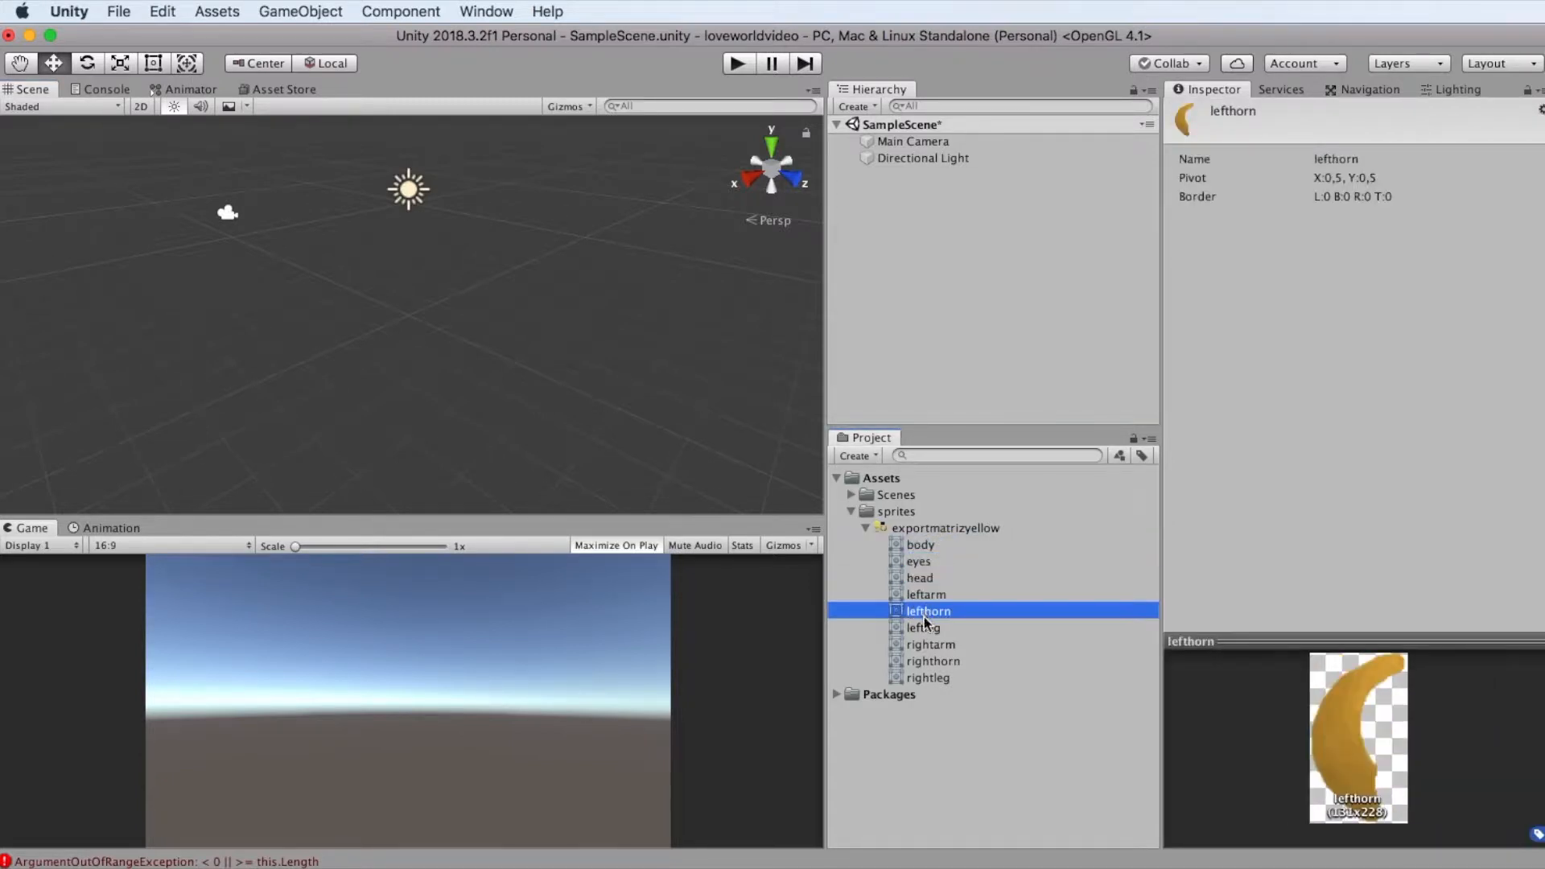
left_click(924, 627)
left_click(926, 645)
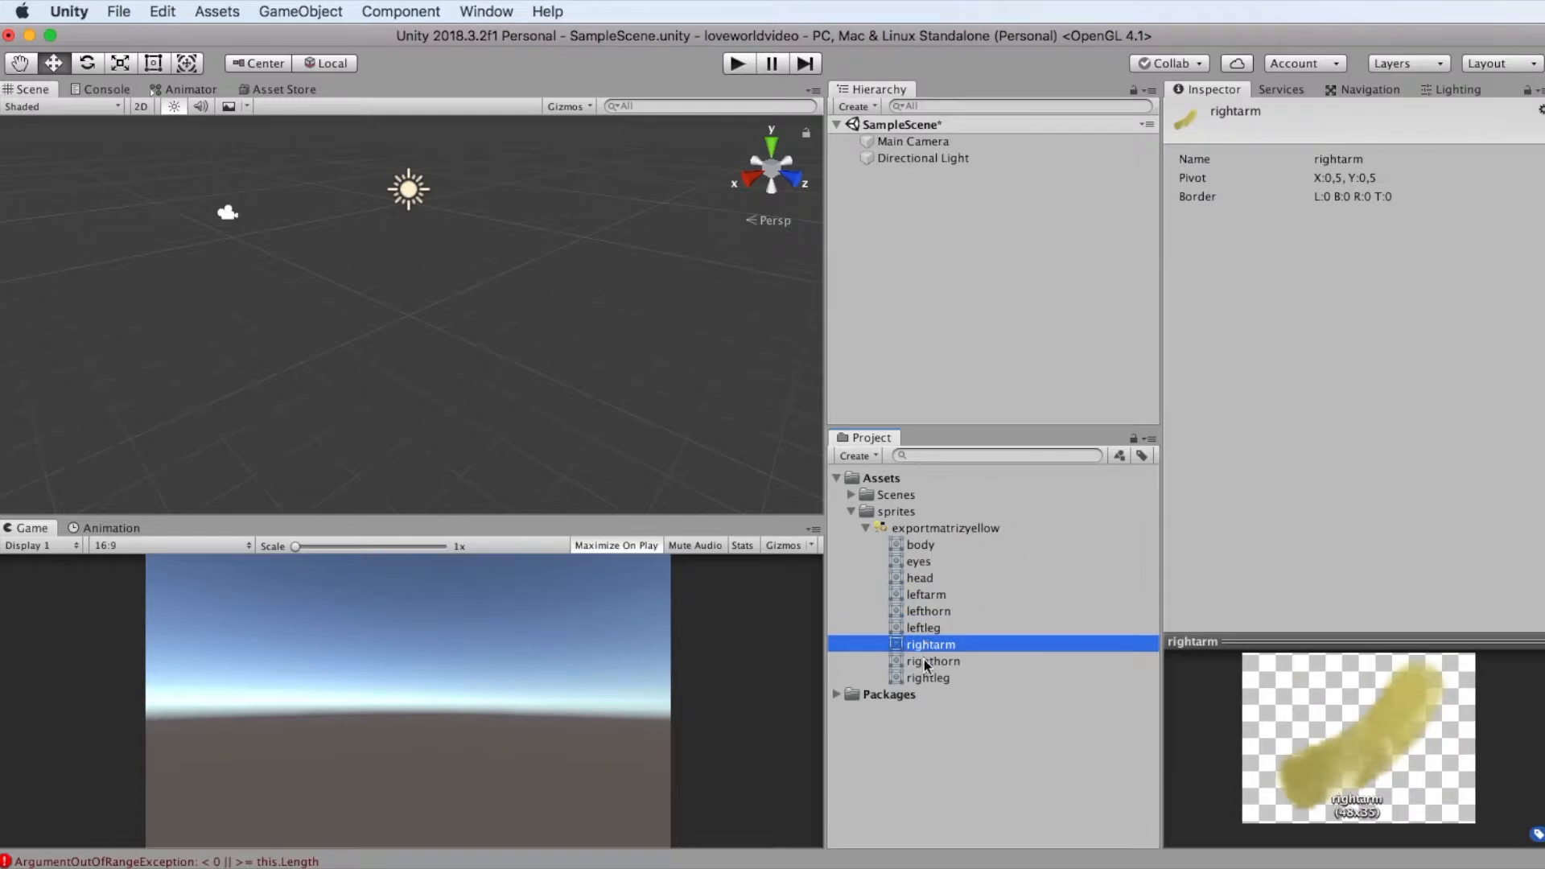
left_click(924, 659)
left_click(925, 680)
left_click(932, 659)
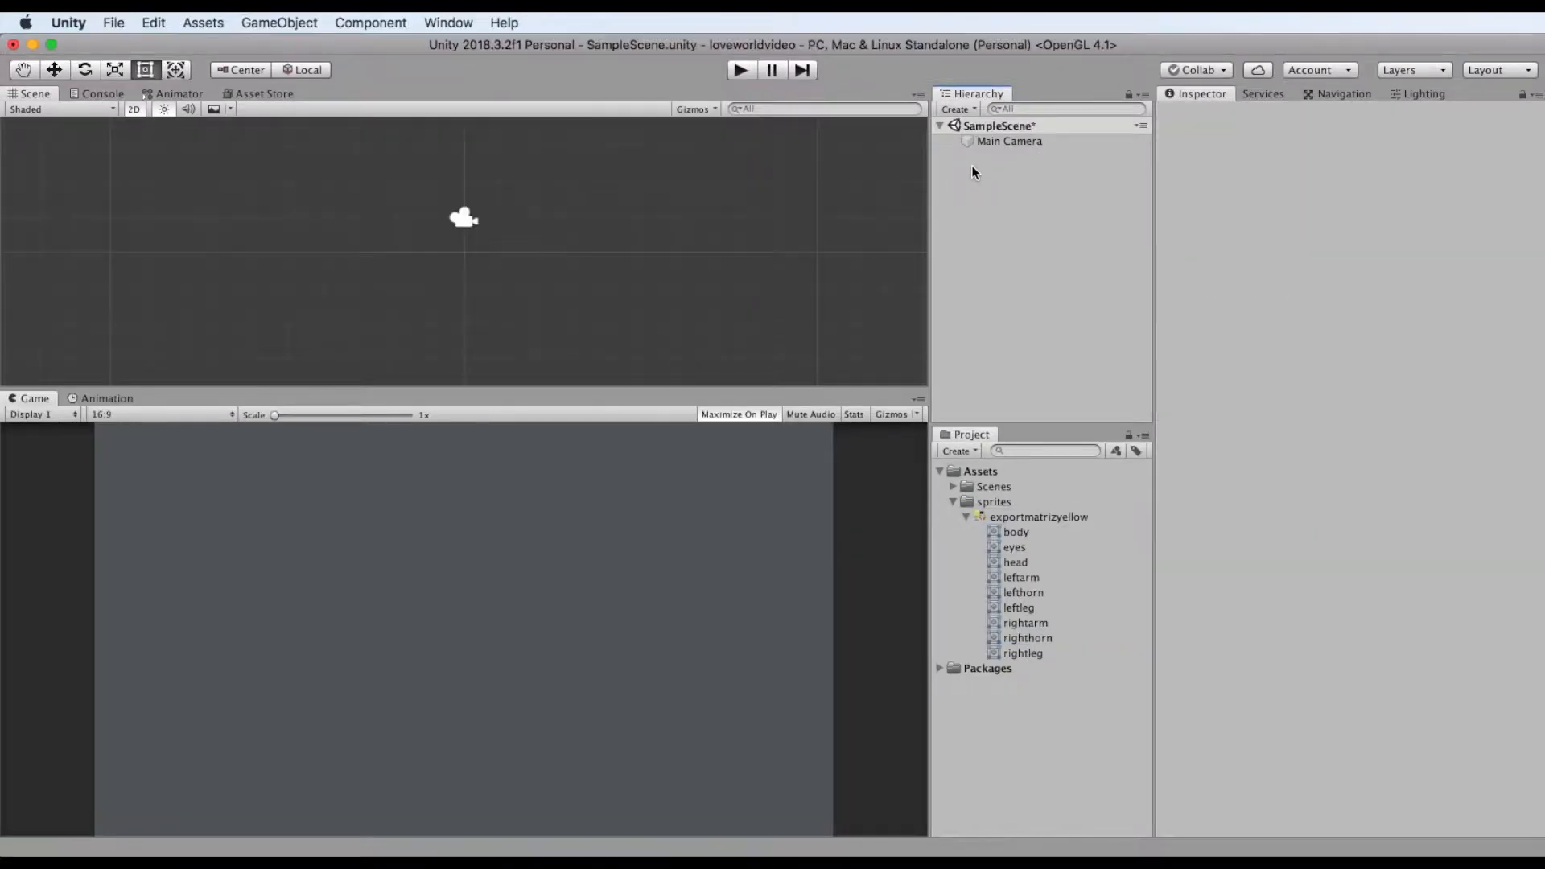
Create an empty game object in SampleScene and name it Character.
right_click(972, 166)
left_click(1033, 287)
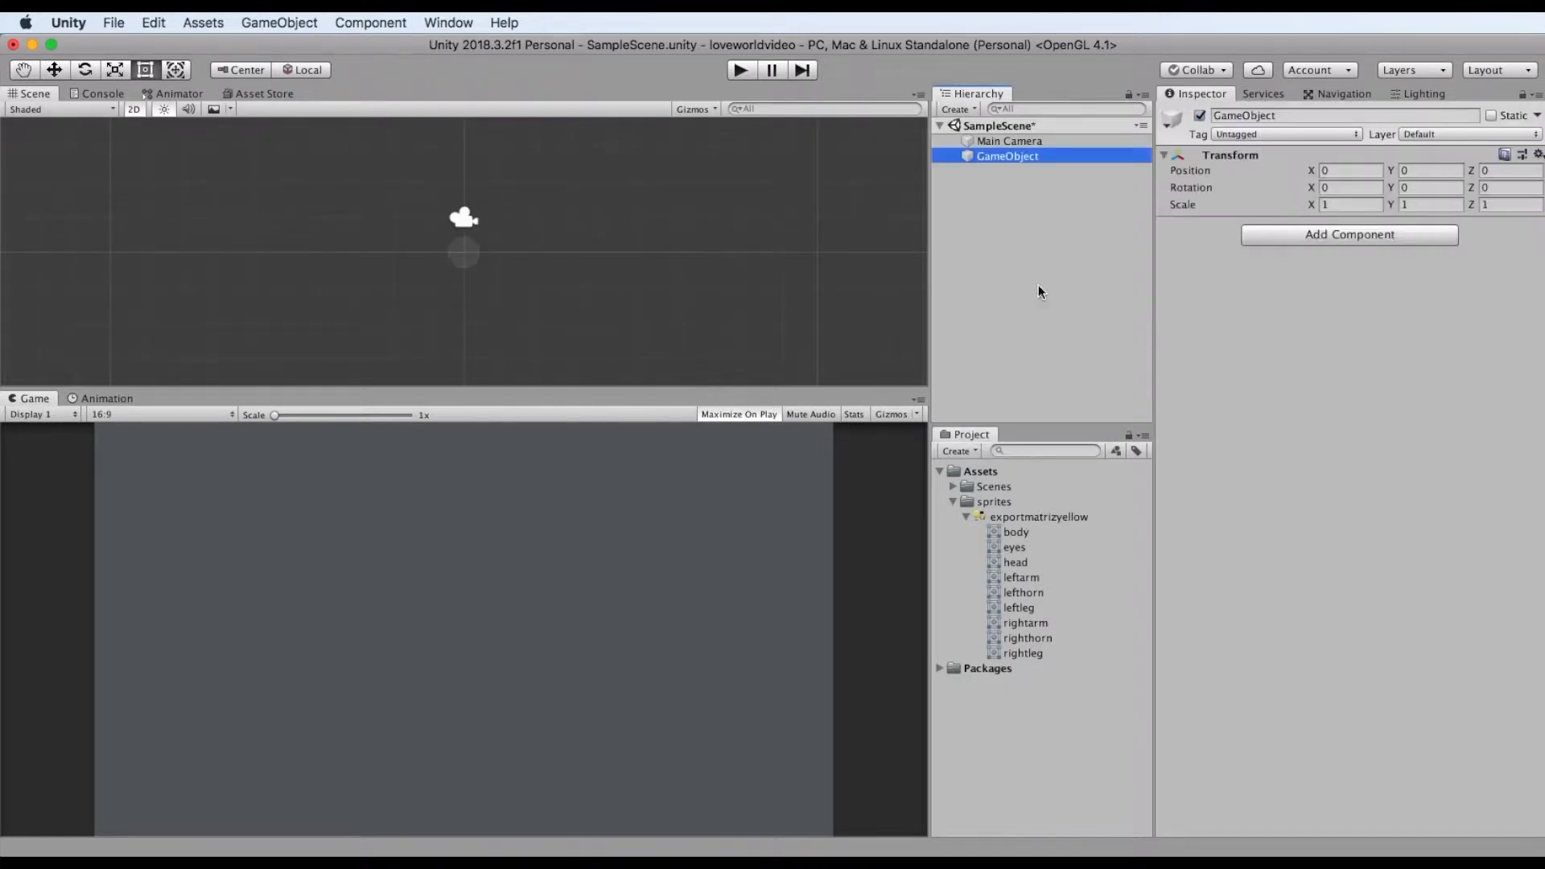
left_click(1026, 161)
type("Pl")
type("Character")
key("Return")
Place the body, head and eyes sprites in the scene, with the head above the body.
left_click_drag(1016, 533, 457, 248)
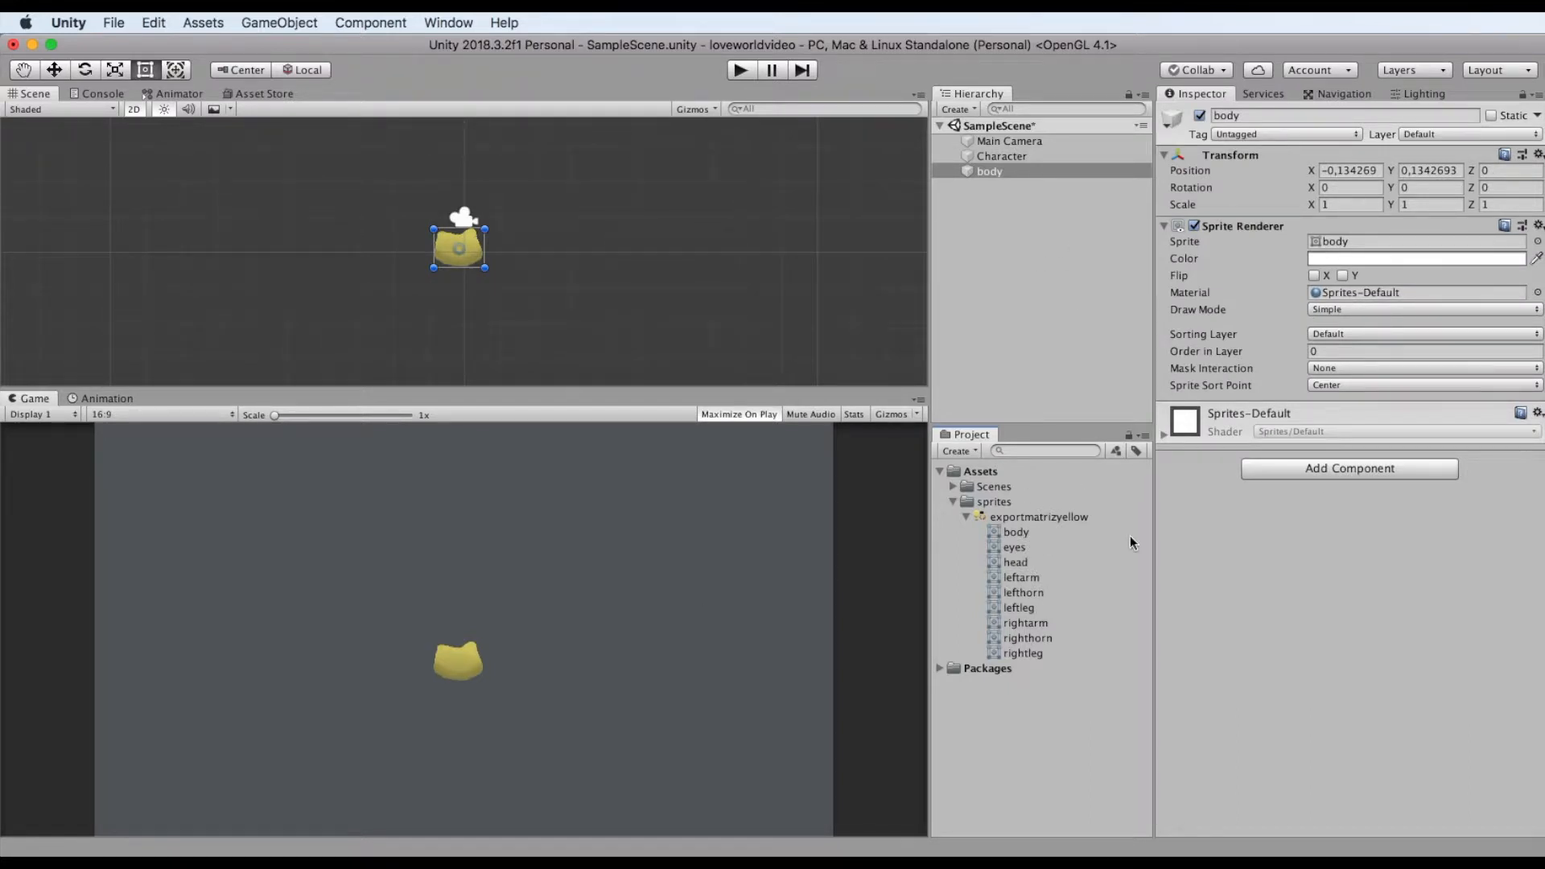
left_click_drag(1016, 563, 456, 173)
left_click(1006, 172)
left_click(1312, 352)
Set the eyes' Order in Layer to 2 and move them slightly down on the head.
left_click(989, 202)
left_click(1332, 352)
type("2")
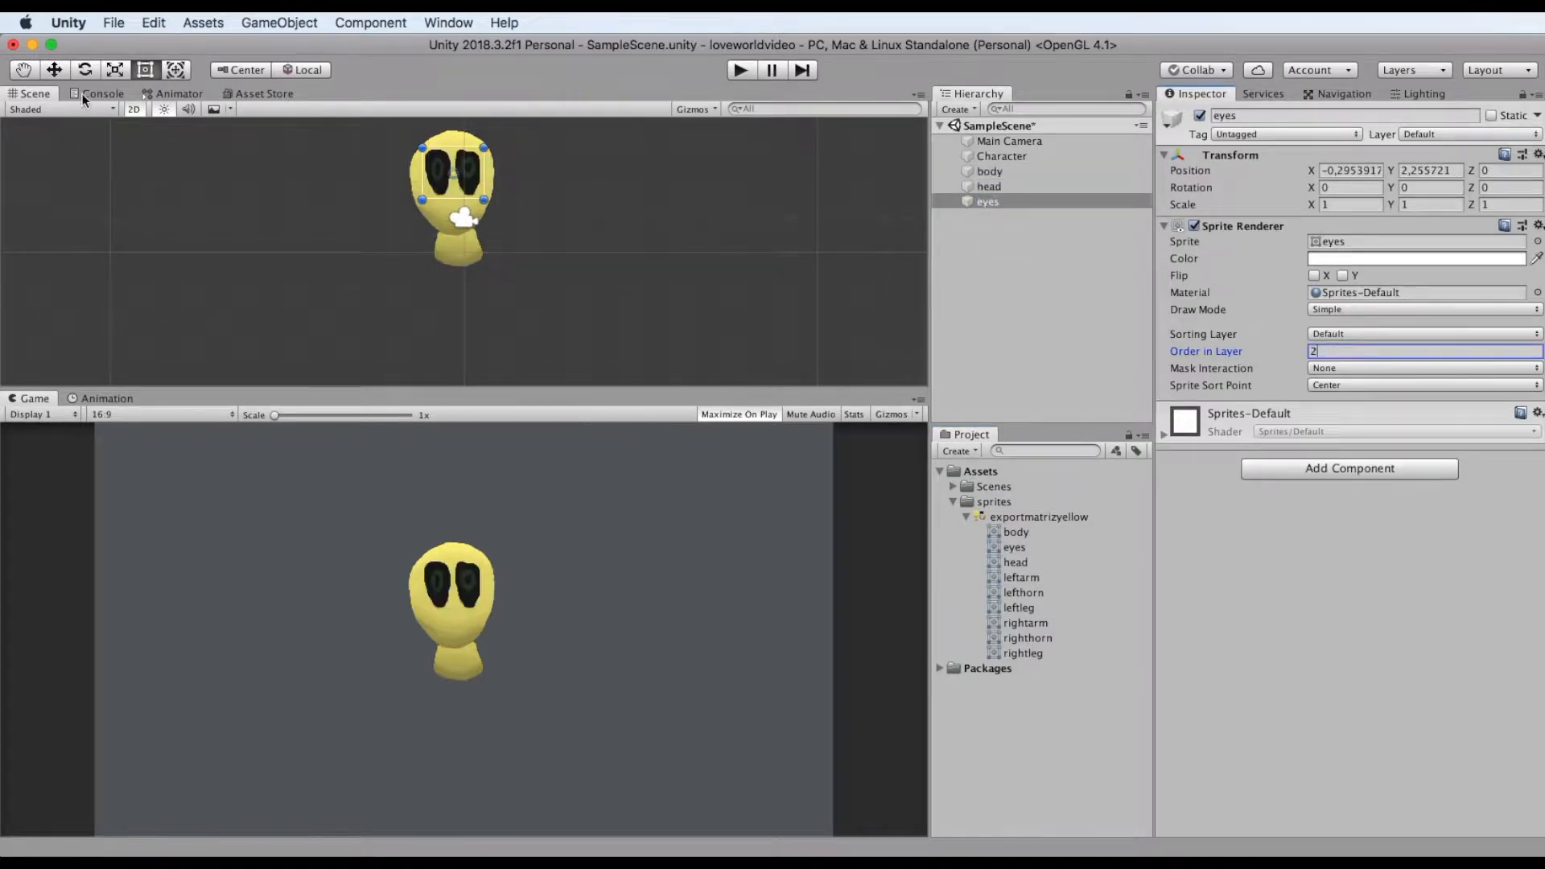
type("w")
left_click_drag(473, 173, 473, 180)
Place the leftarm and rightarm sprites on opposite sides of the body.
left_click_drag(1093, 580, 487, 233)
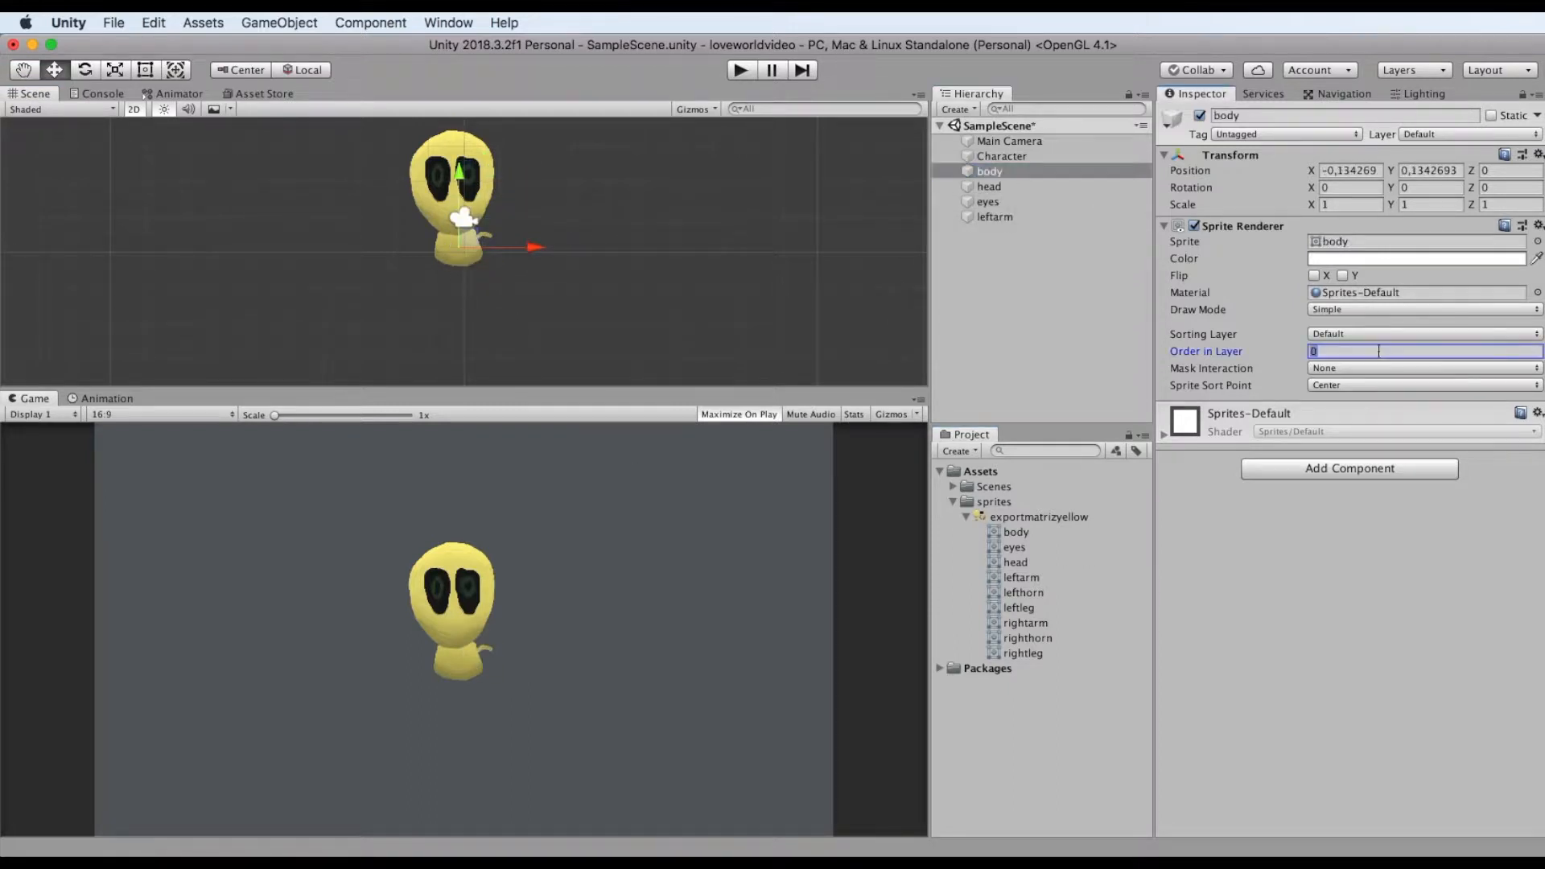
left_click(1016, 187)
left_click(1009, 218)
left_click(1350, 352)
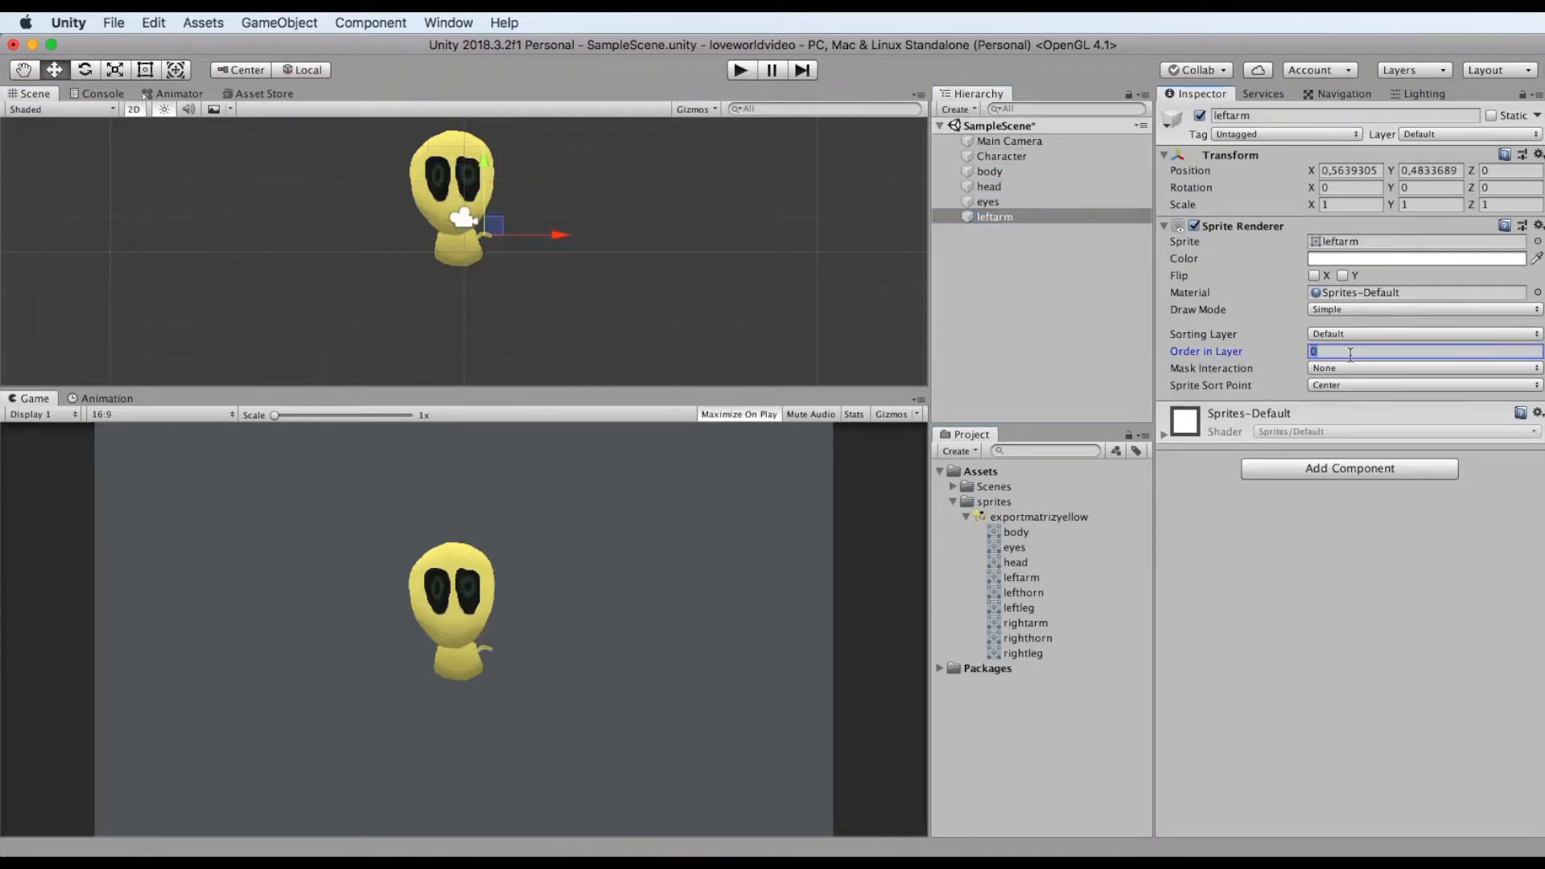
left_click_drag(1025, 624, 486, 234)
left_click(606, 260)
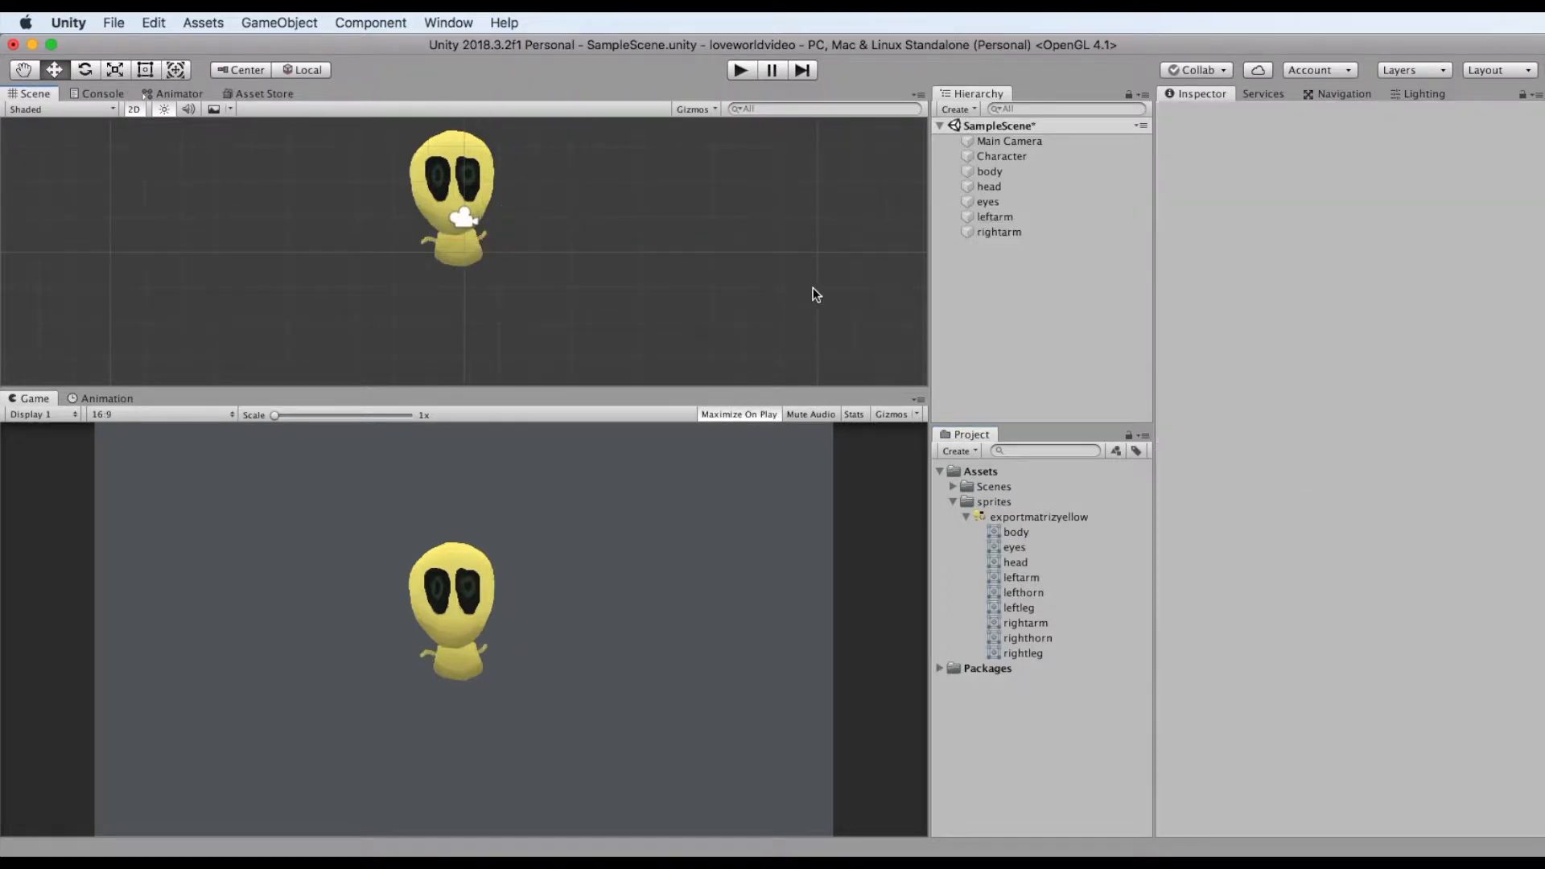
left_click(1025, 623)
Place both leg sprites under the body and the lefthorn and righthorn sprites beside the head.
left_click_drag(1019, 607, 447, 273)
left_click_drag(1038, 654, 471, 275)
left_click_drag(1022, 592, 410, 138)
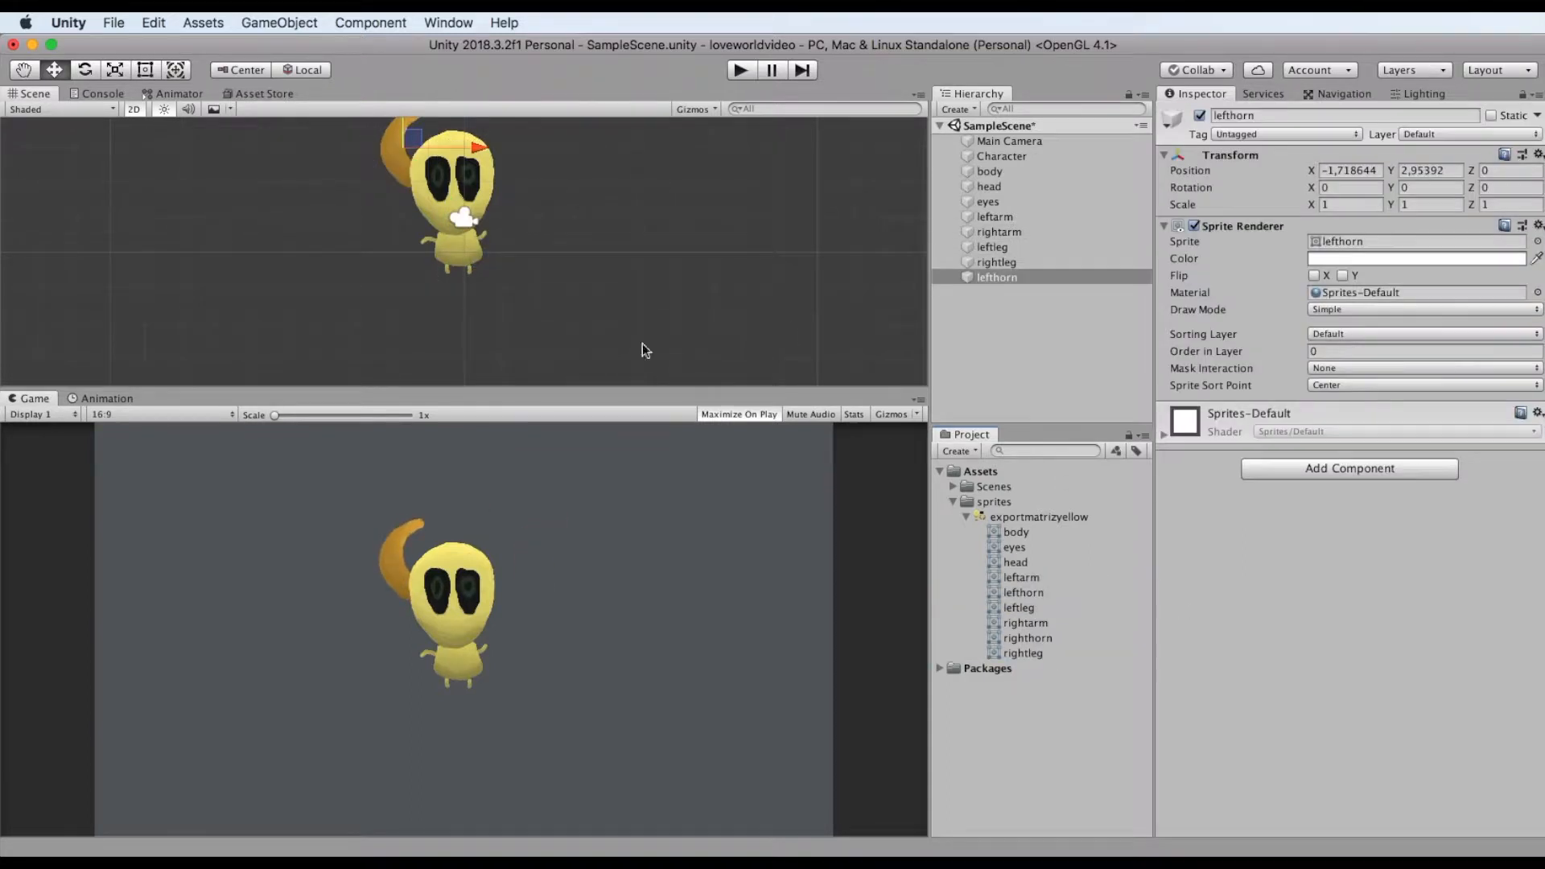
left_click_drag(1027, 638, 515, 150)
left_click(571, 239)
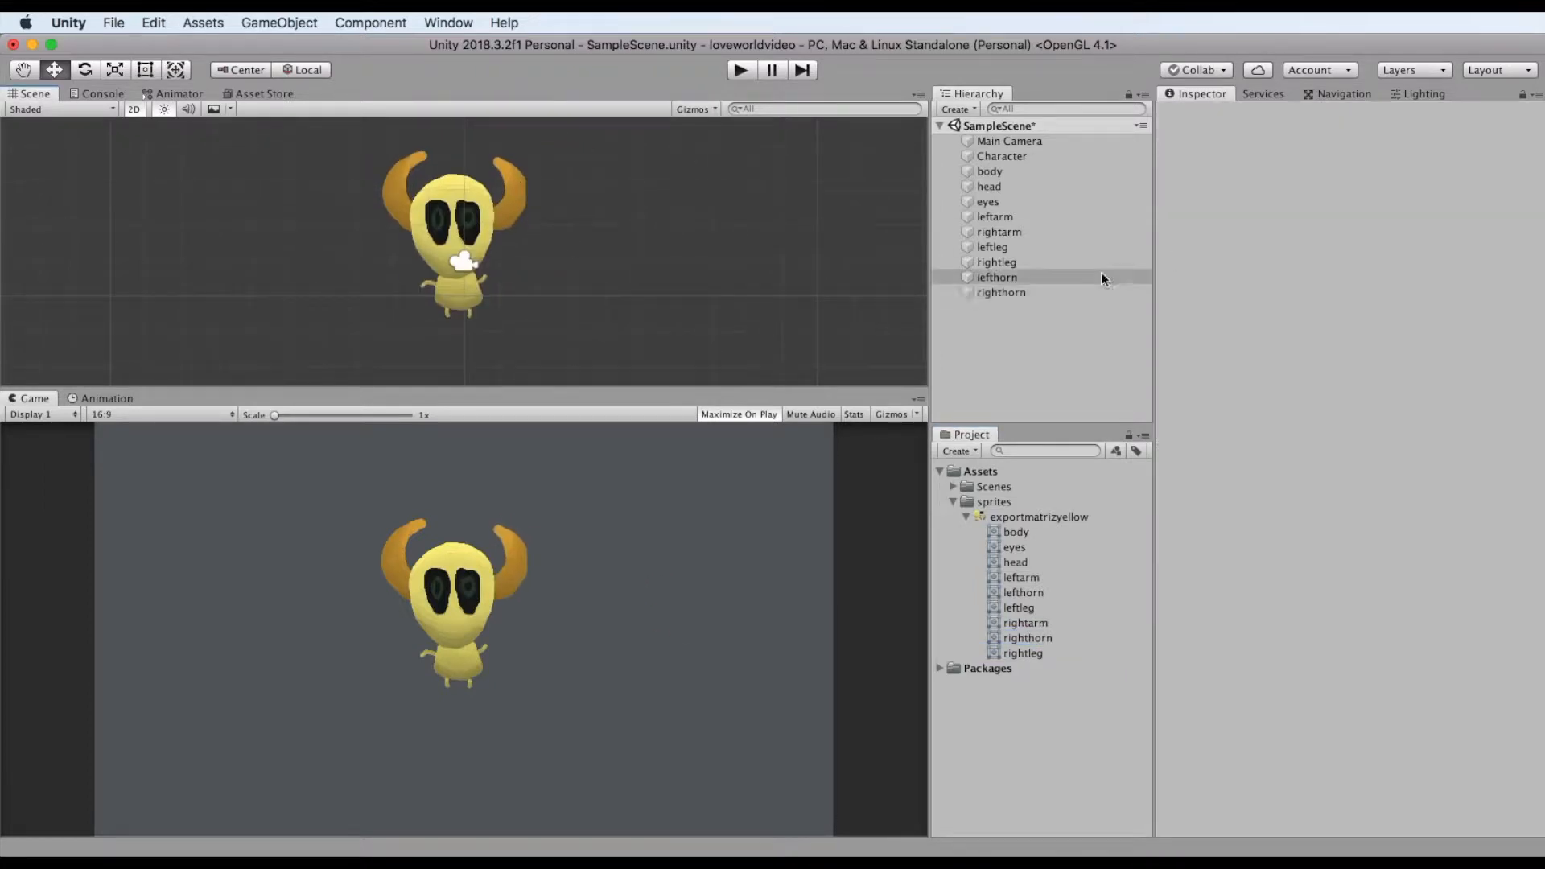
Parent all body parts under Character, with the head, eyes and both arms as children of body.
left_click(990, 172)
left_click(1014, 293, "shift")
left_click_drag(1028, 293, 1003, 171)
left_click(1001, 190)
left_click(1007, 217)
left_click(1030, 232, "shift")
left_click_drag(1030, 231, 1002, 172)
Parent leftleg and rightleg under body, and lefthorn and righthorn under head.
left_click(1018, 247)
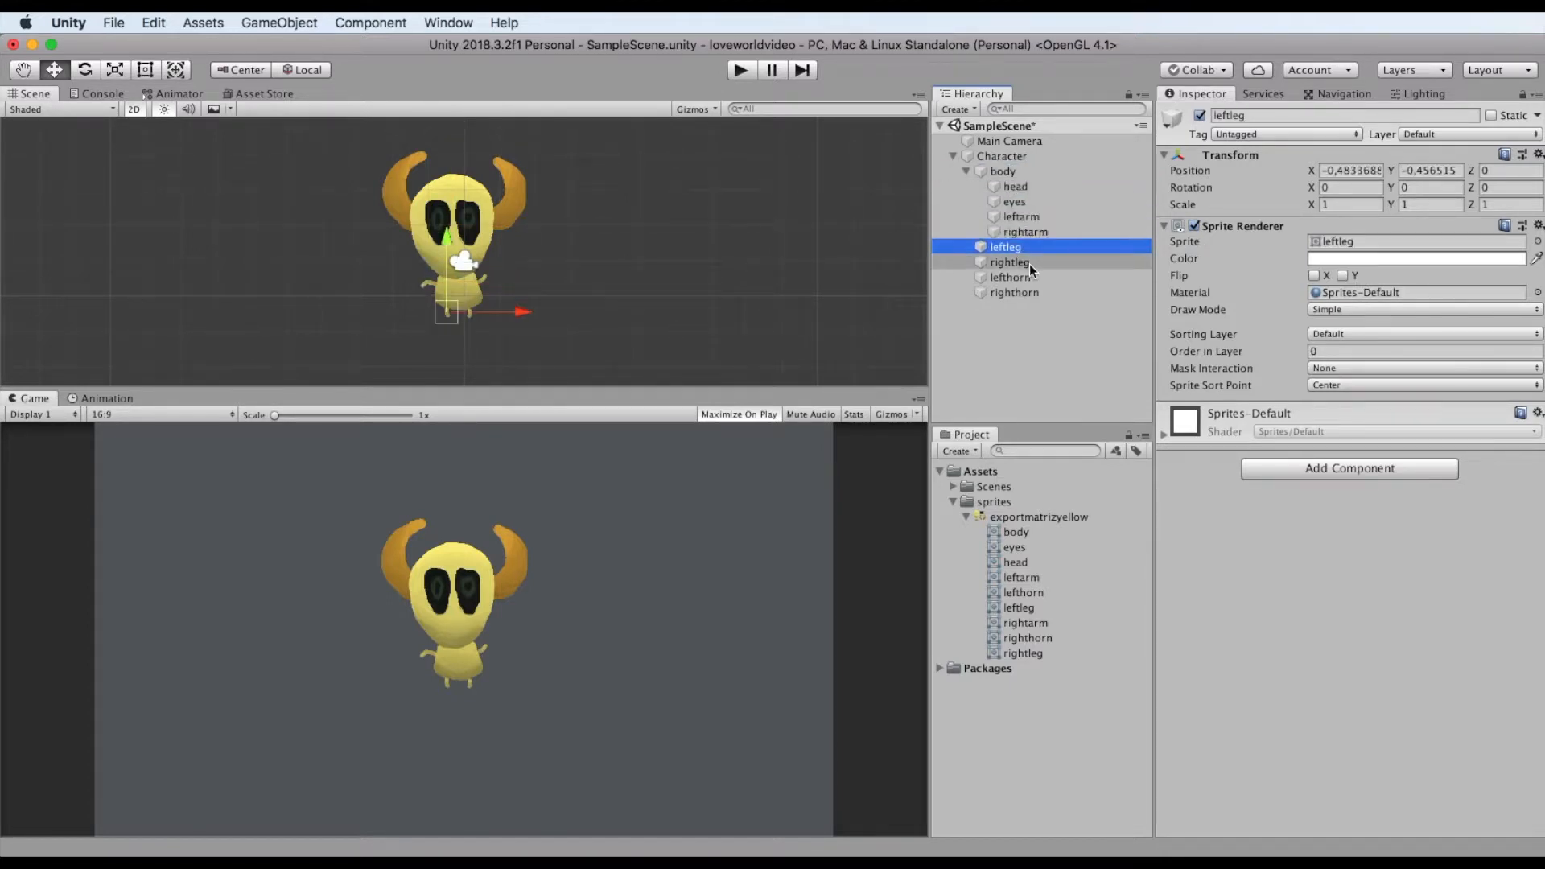
left_click(1026, 263, "shift")
left_click_drag(1011, 249, 1003, 171)
left_click(1015, 293)
left_click(1010, 277, "shift")
left_click_drag(1010, 277, 1016, 186)
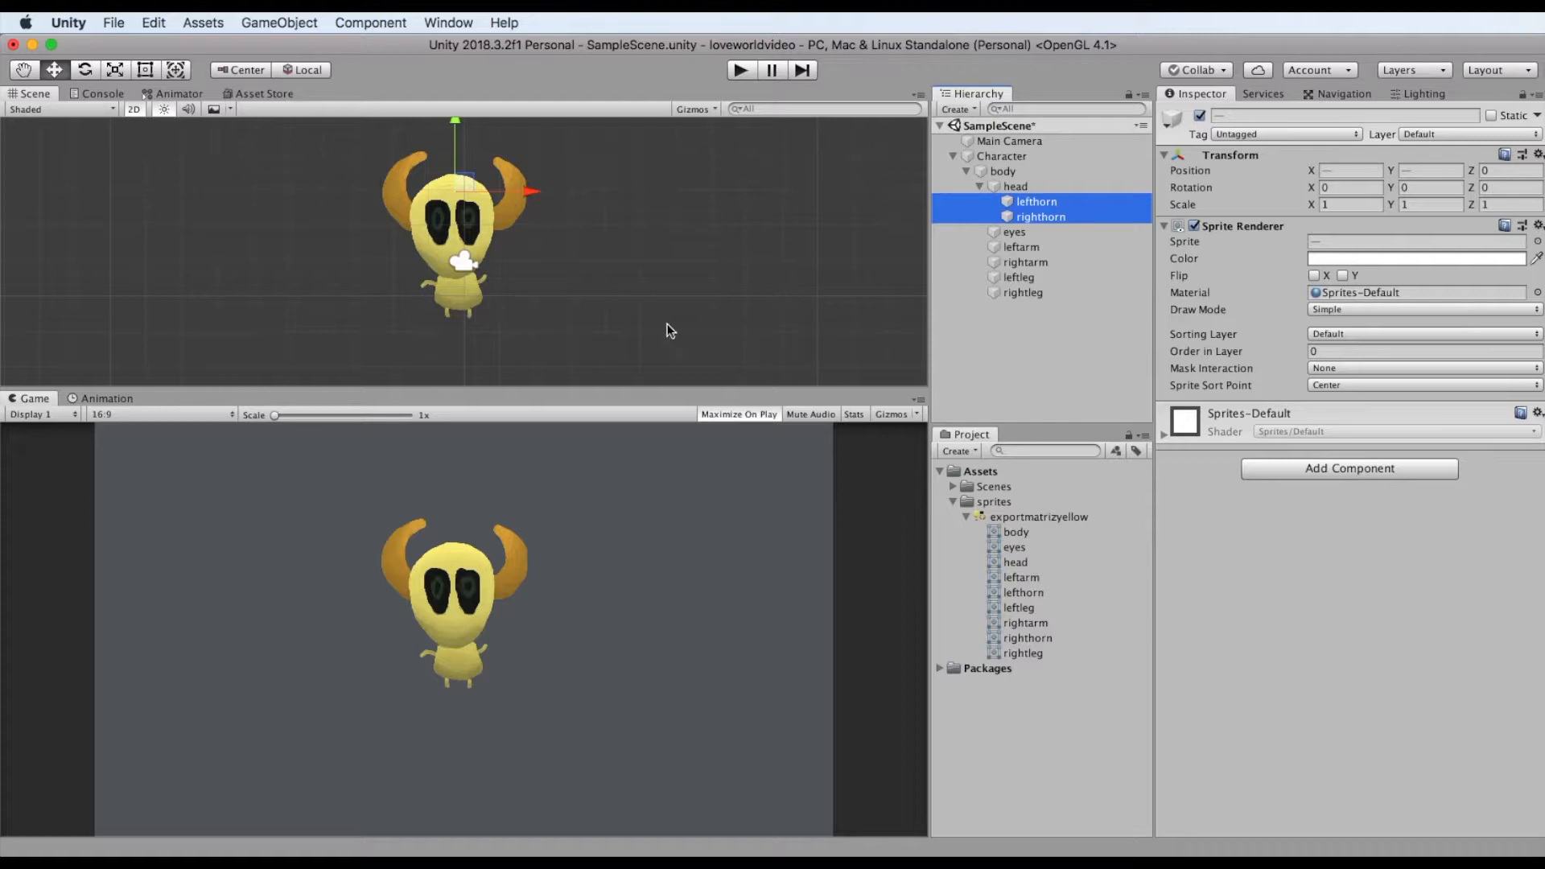
Set the Main Camera's near clipping plane to 1.
left_click(1009, 141)
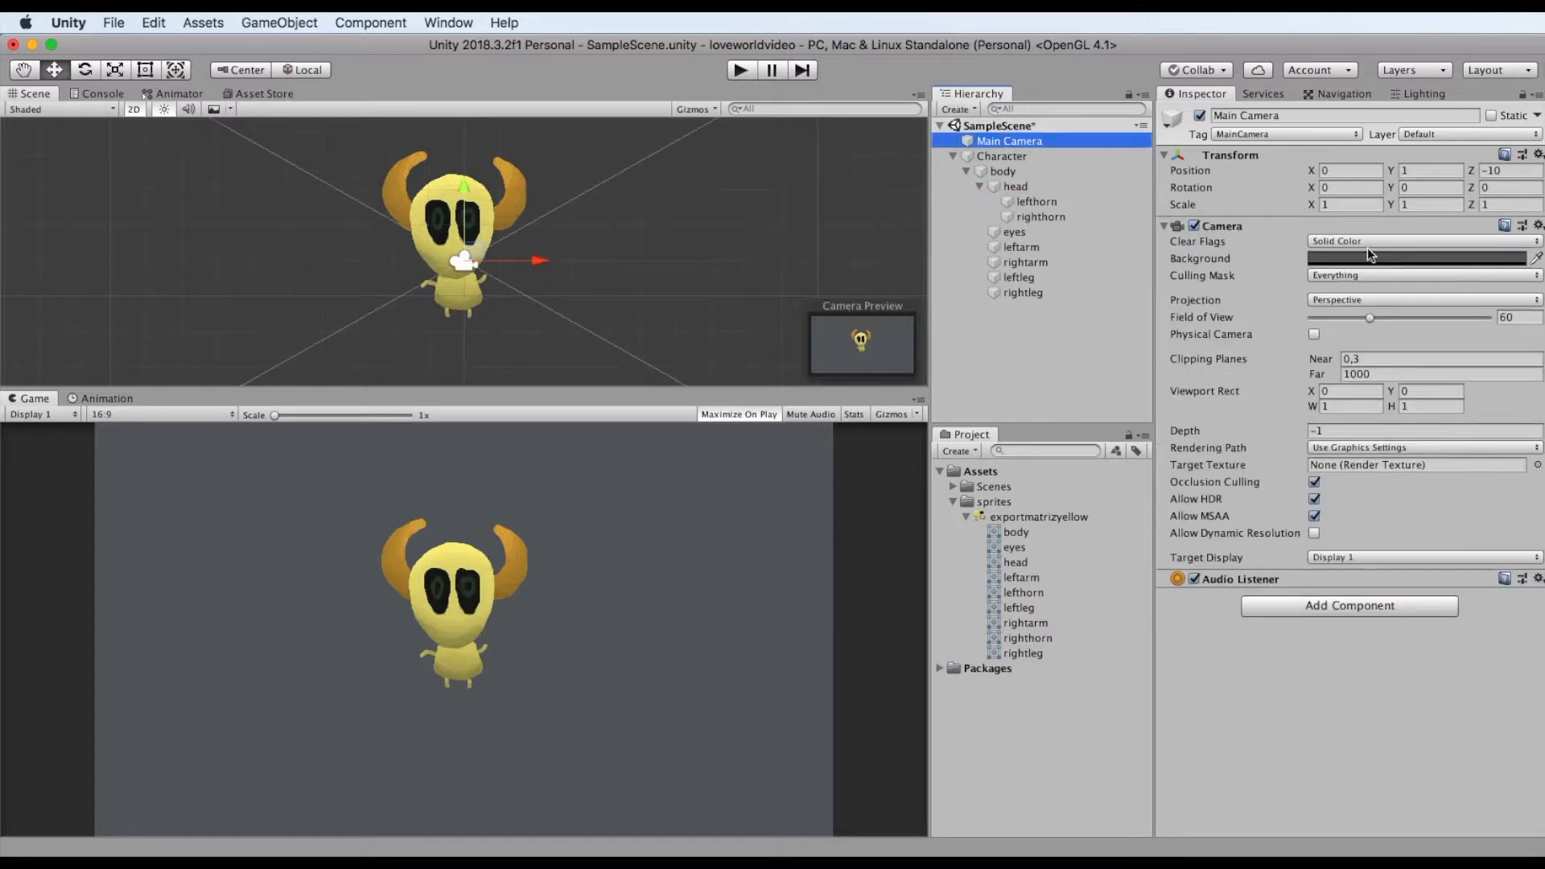
left_click(1398, 361)
key("BackSpace")
key("BackSpace")
key("BackSpace")
type("1")
key("Tab")
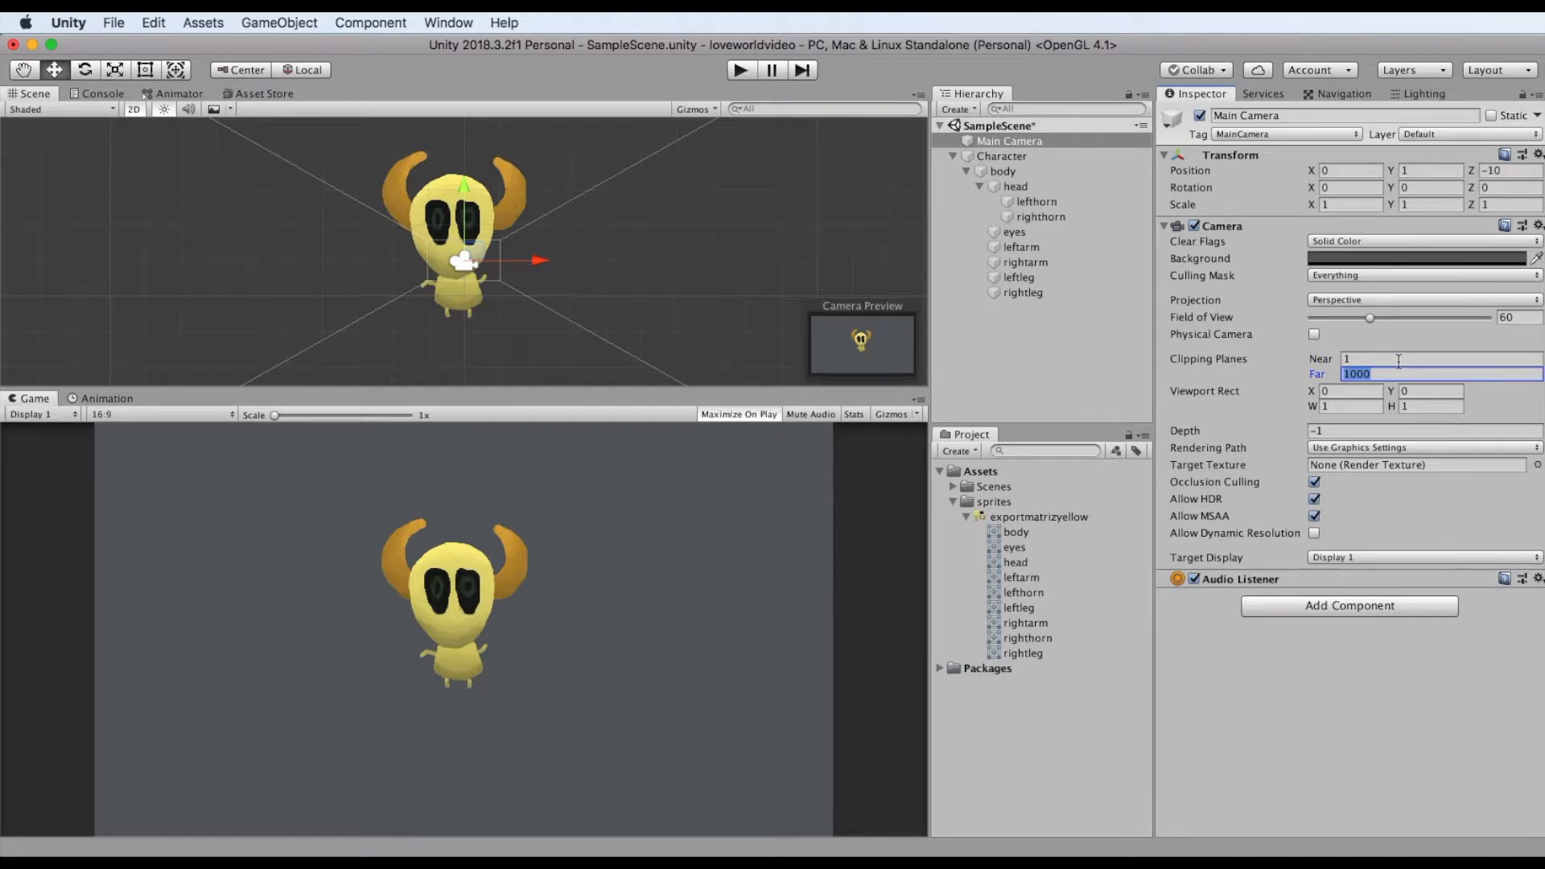
Set the Main Camera's field of view to 39 and move the camera slightly upward.
left_click_drag(1368, 318, 1351, 320)
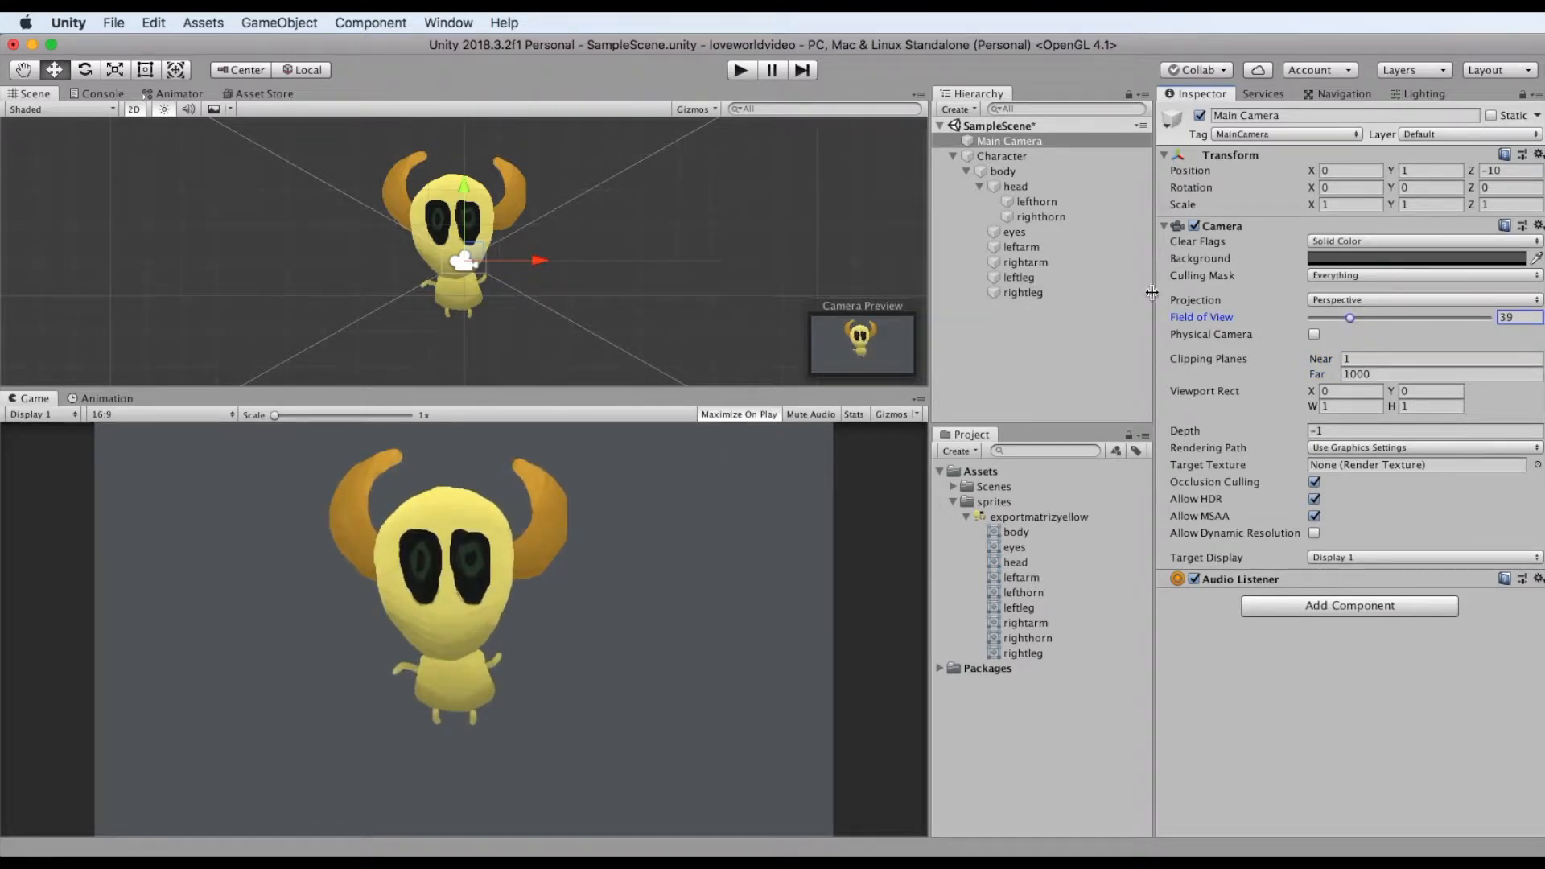
left_click(1020, 143)
left_click_drag(478, 199, 478, 183)
Create an animation clip for Character named idle_char.anim in the animations folder.
left_click(1029, 159)
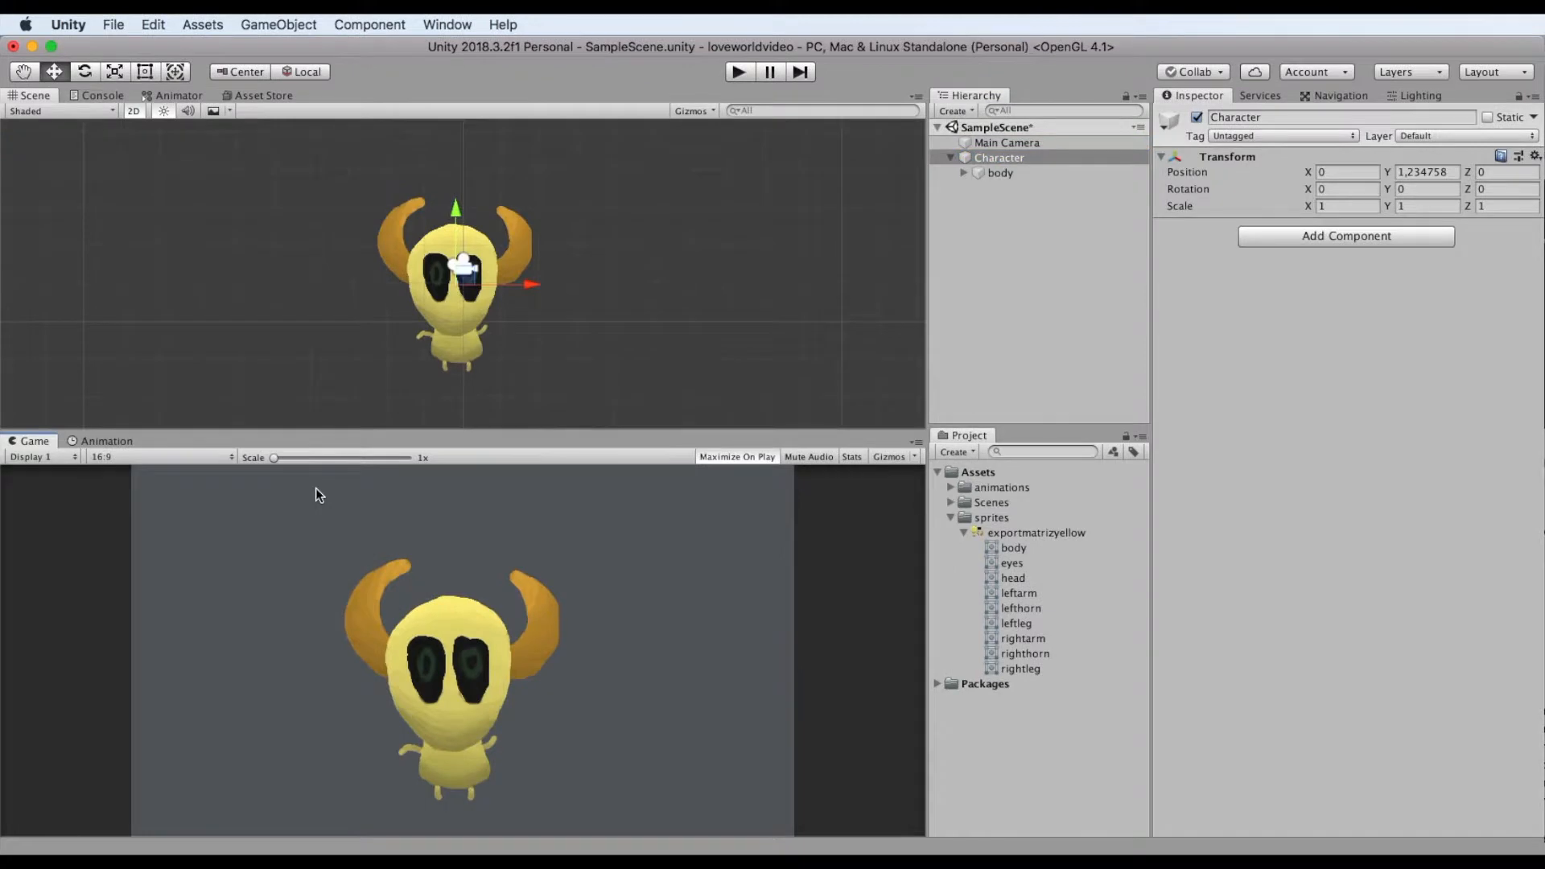
left_click(99, 442)
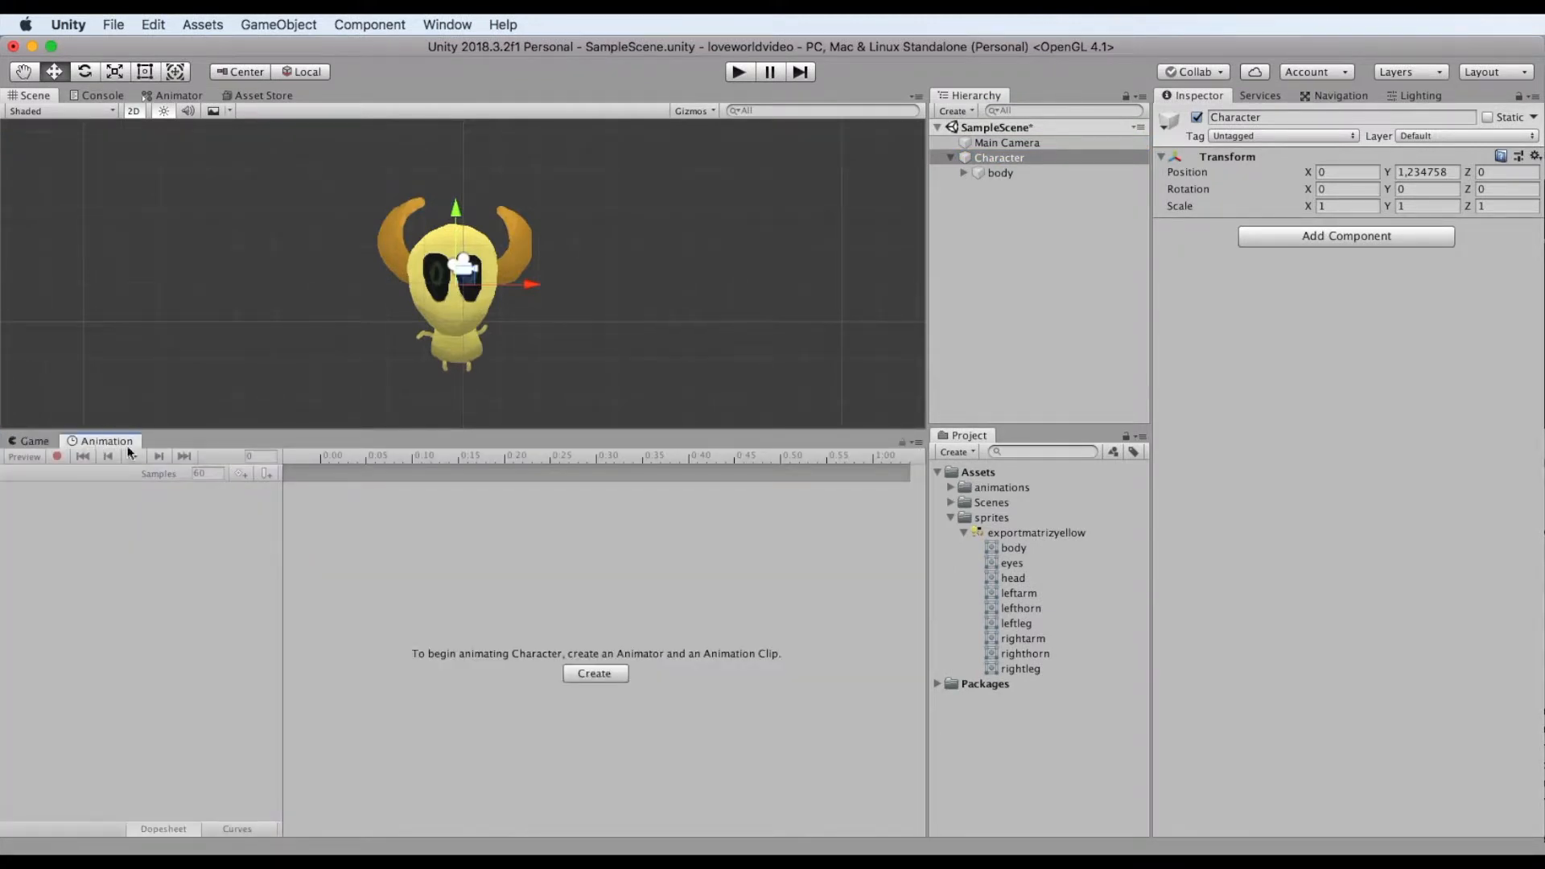
left_click(594, 674)
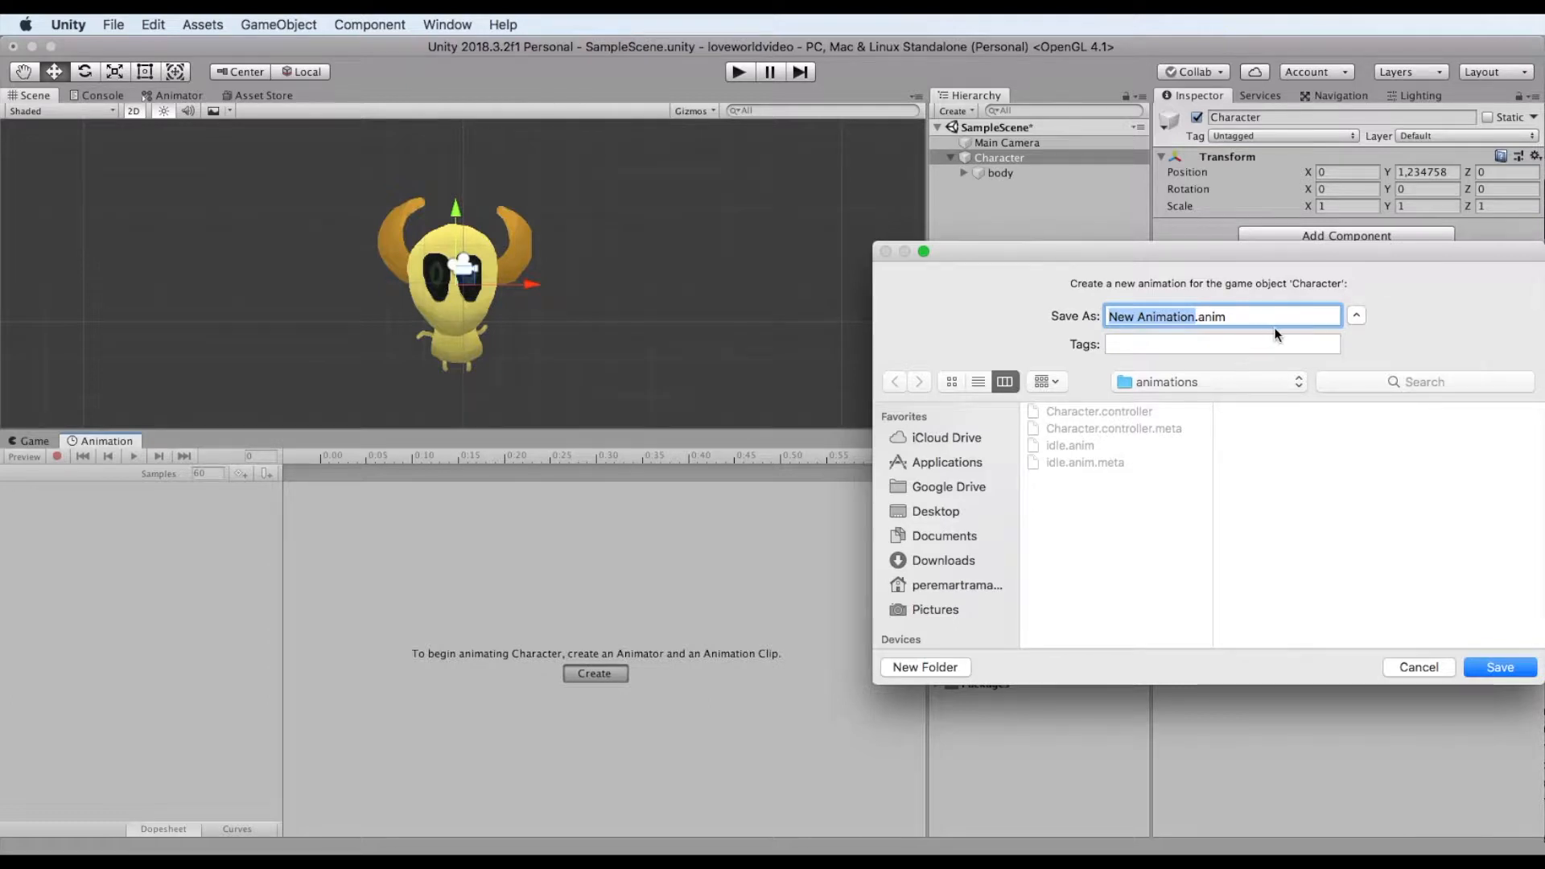
key("BackSpace")
type("idle")
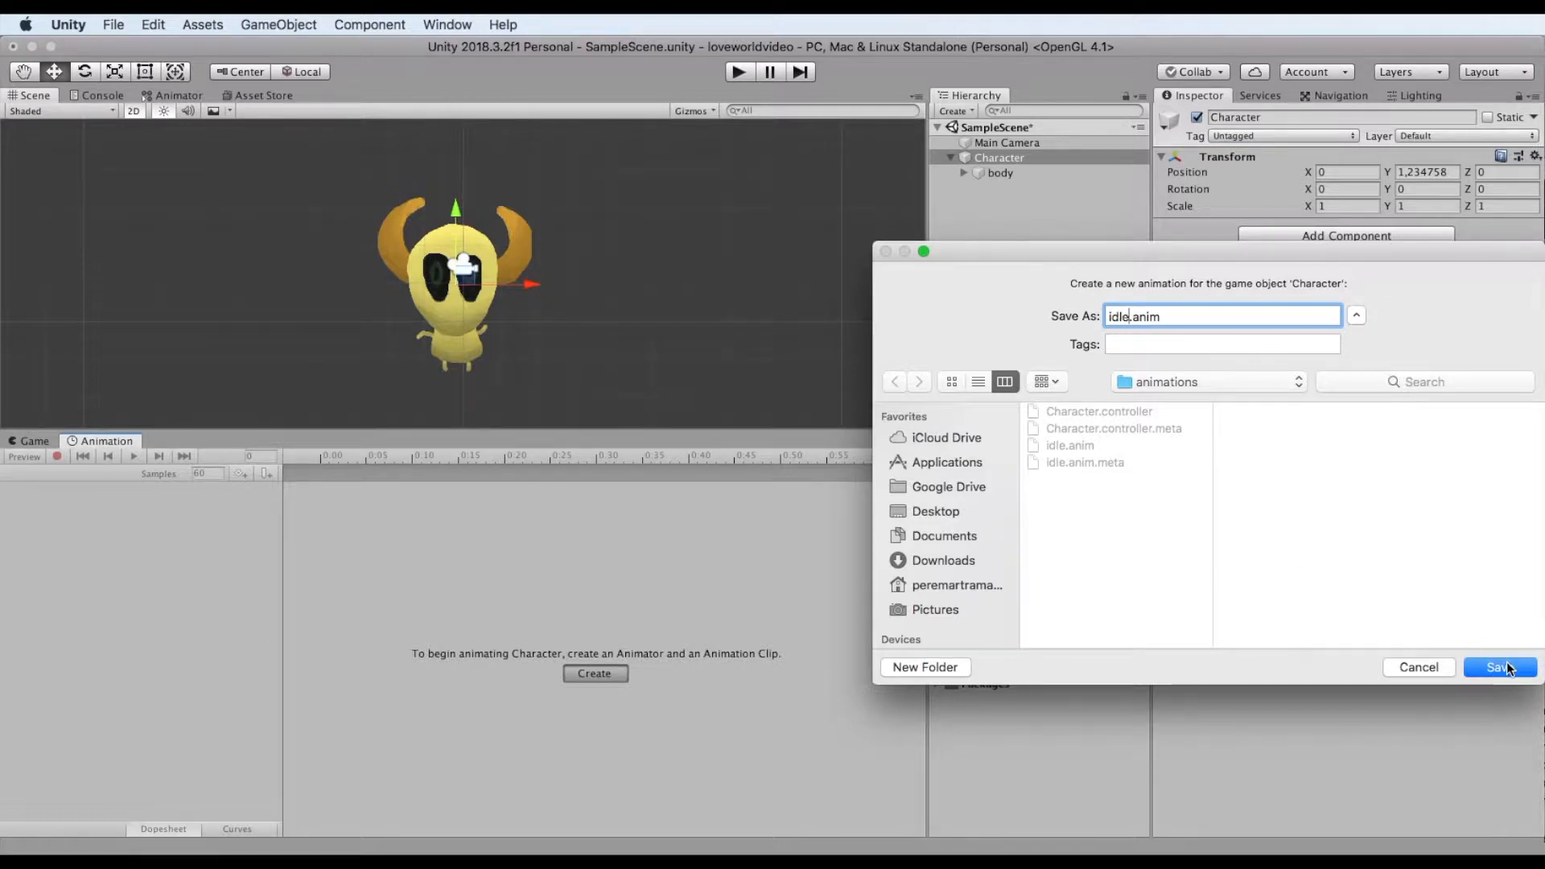
type("_char")
left_click(1513, 676)
Set the body's Y scale to 1.
left_click(1006, 172)
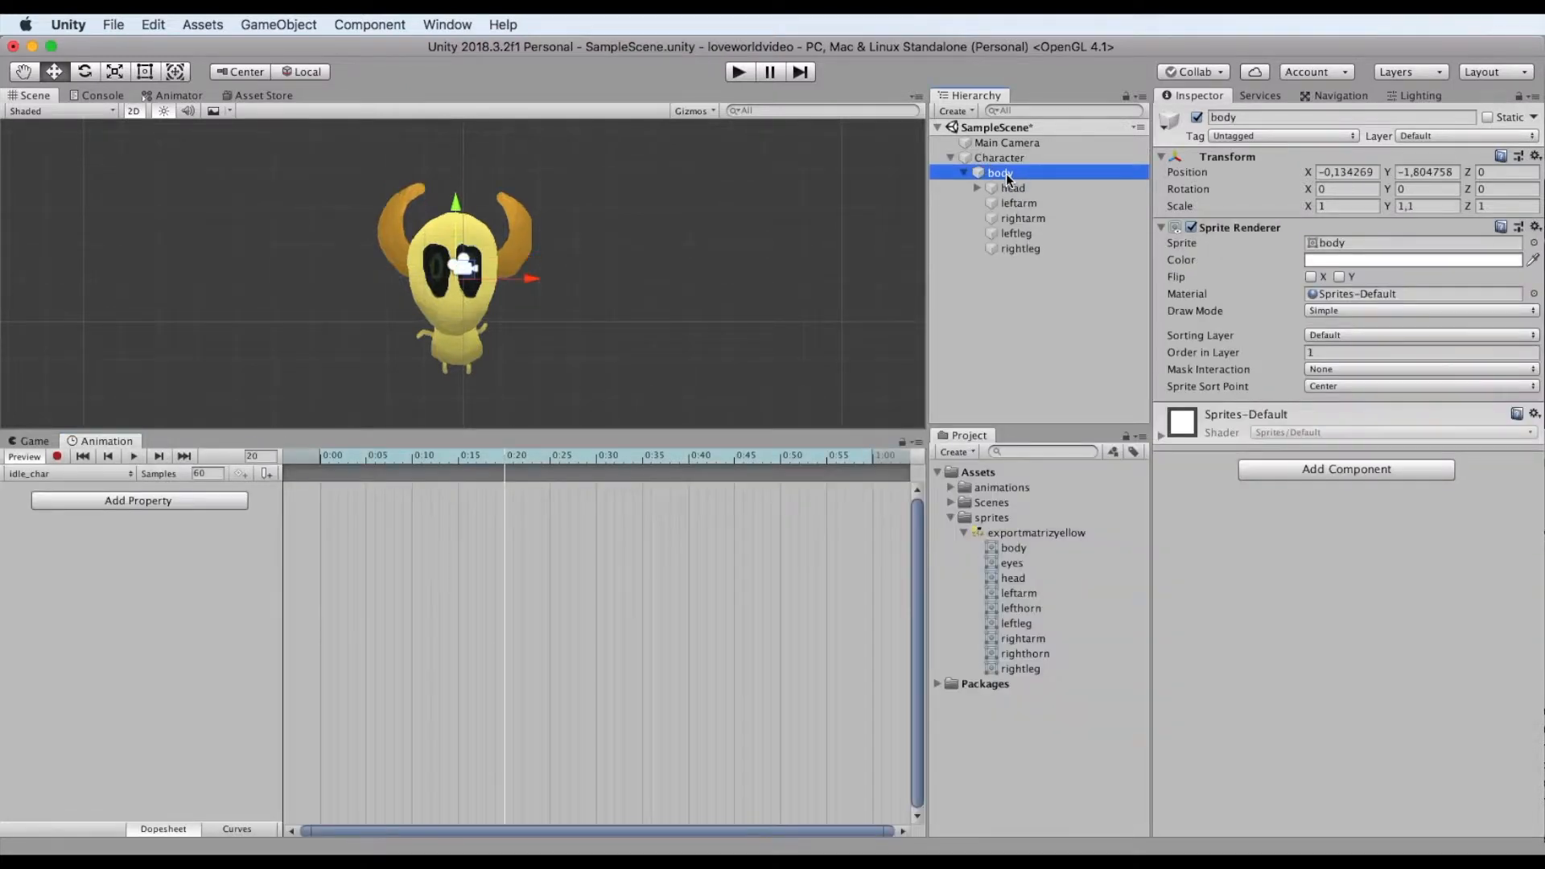
left_click(1425, 205)
type("1")
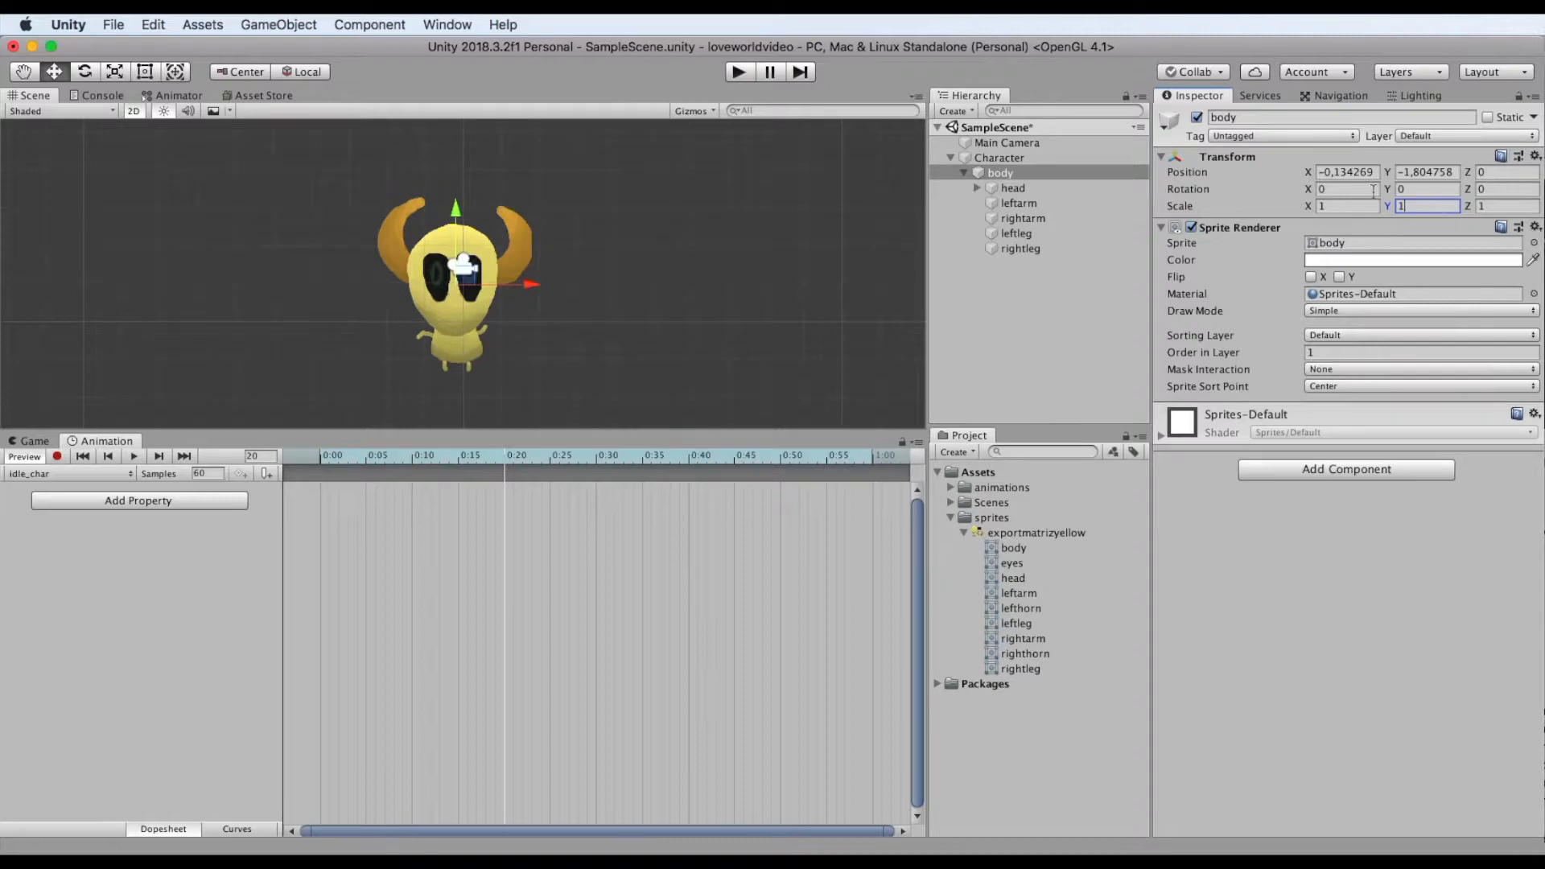
Start recording idle_char and key the body's Y scale at 1.1 at frame 20.
left_click(60, 456)
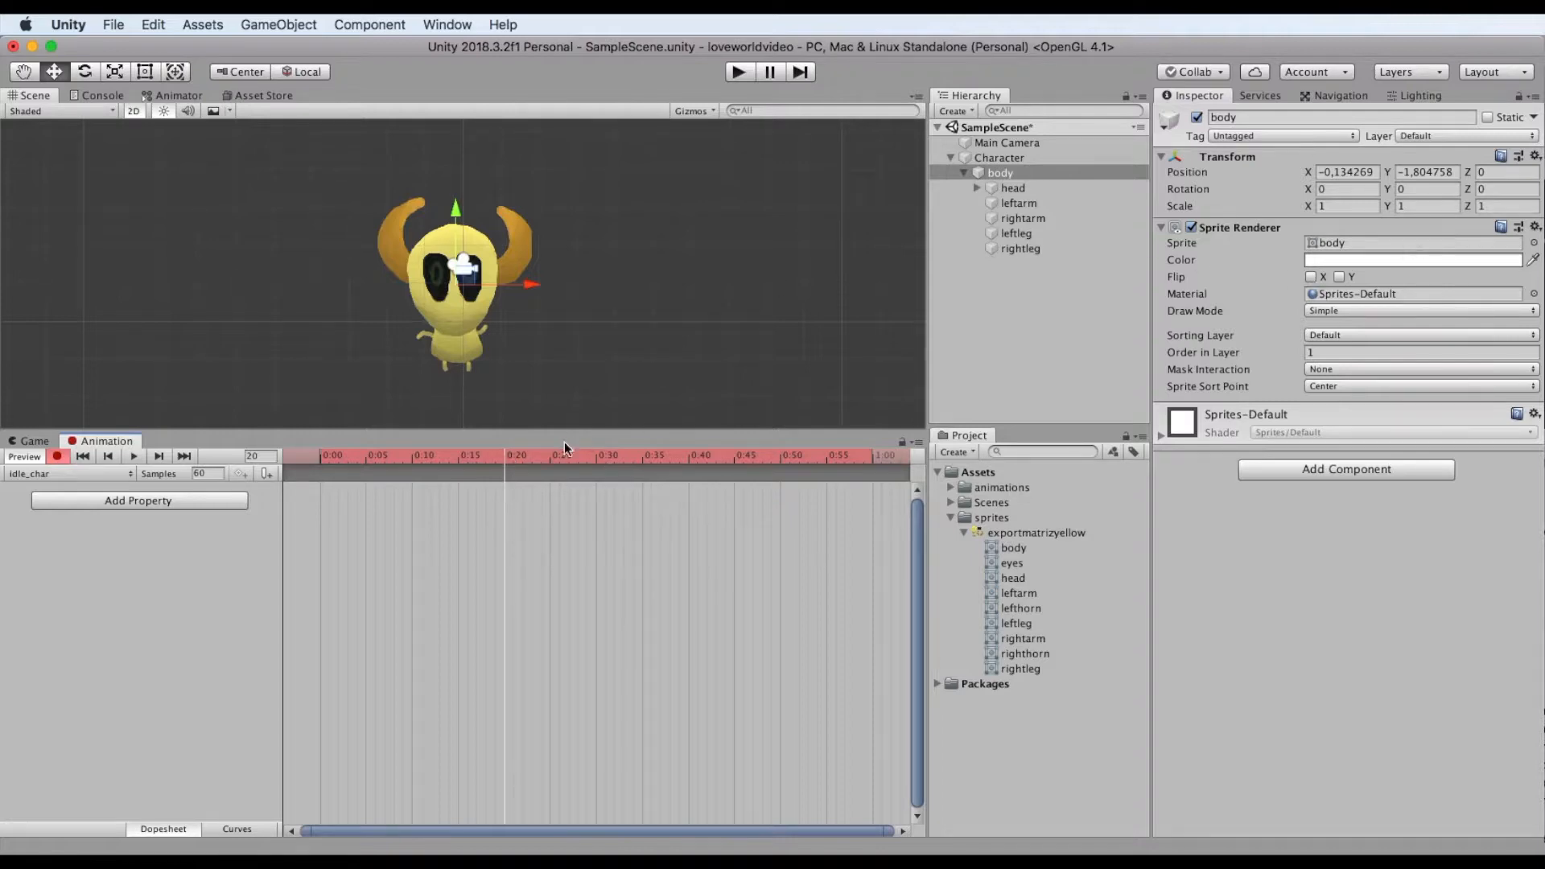
left_click(1431, 206)
type("1.1")
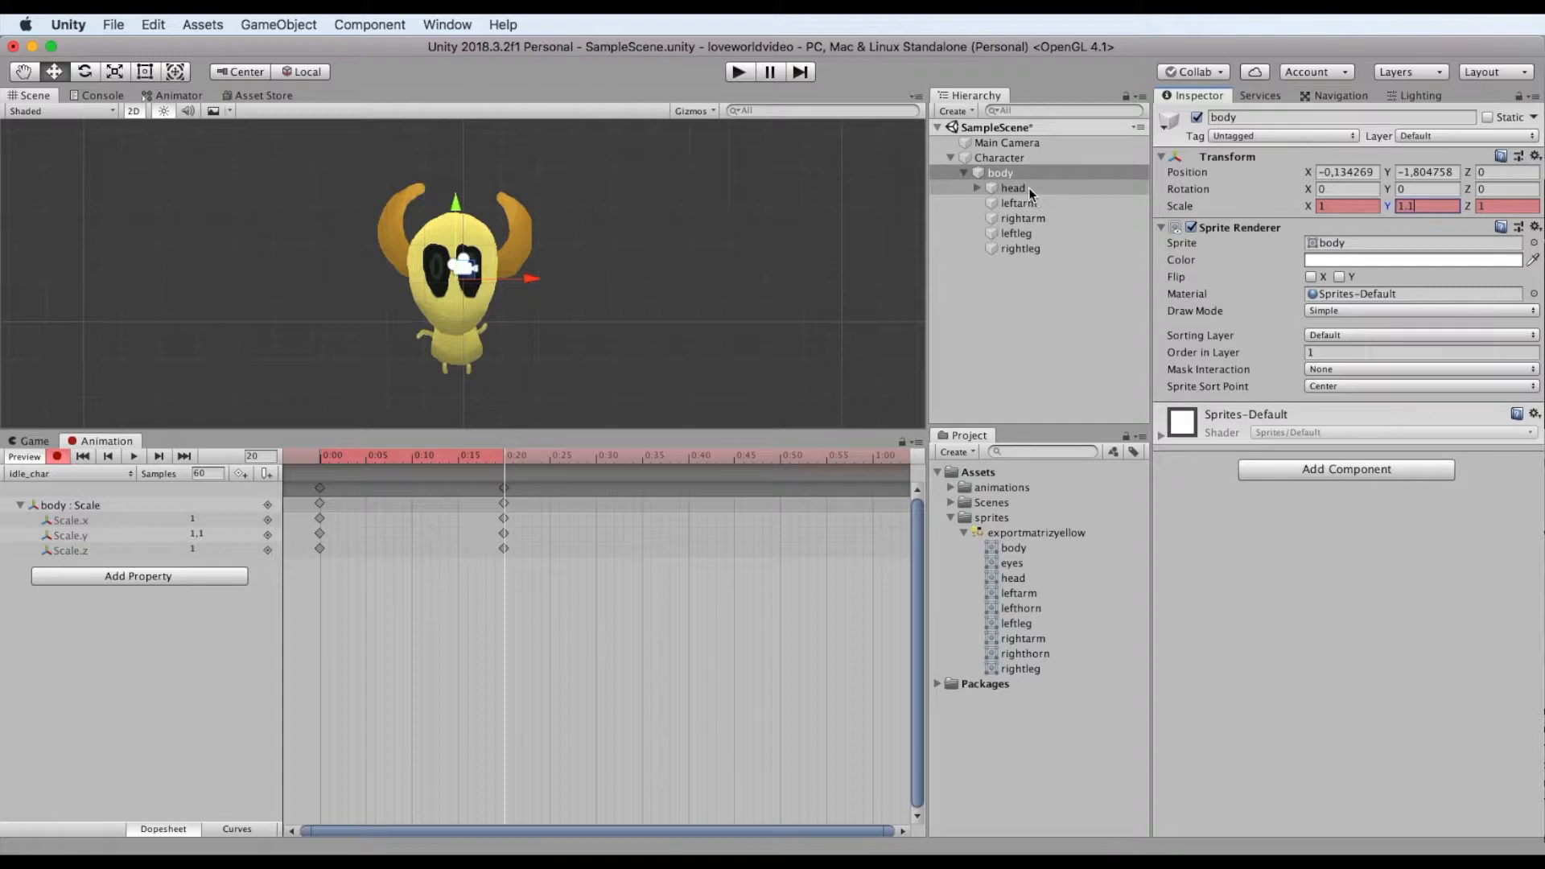
Key the head's Y scale at 0.9 at frame 20 and preview the idle clip.
left_click(1028, 187)
left_click(1416, 207)
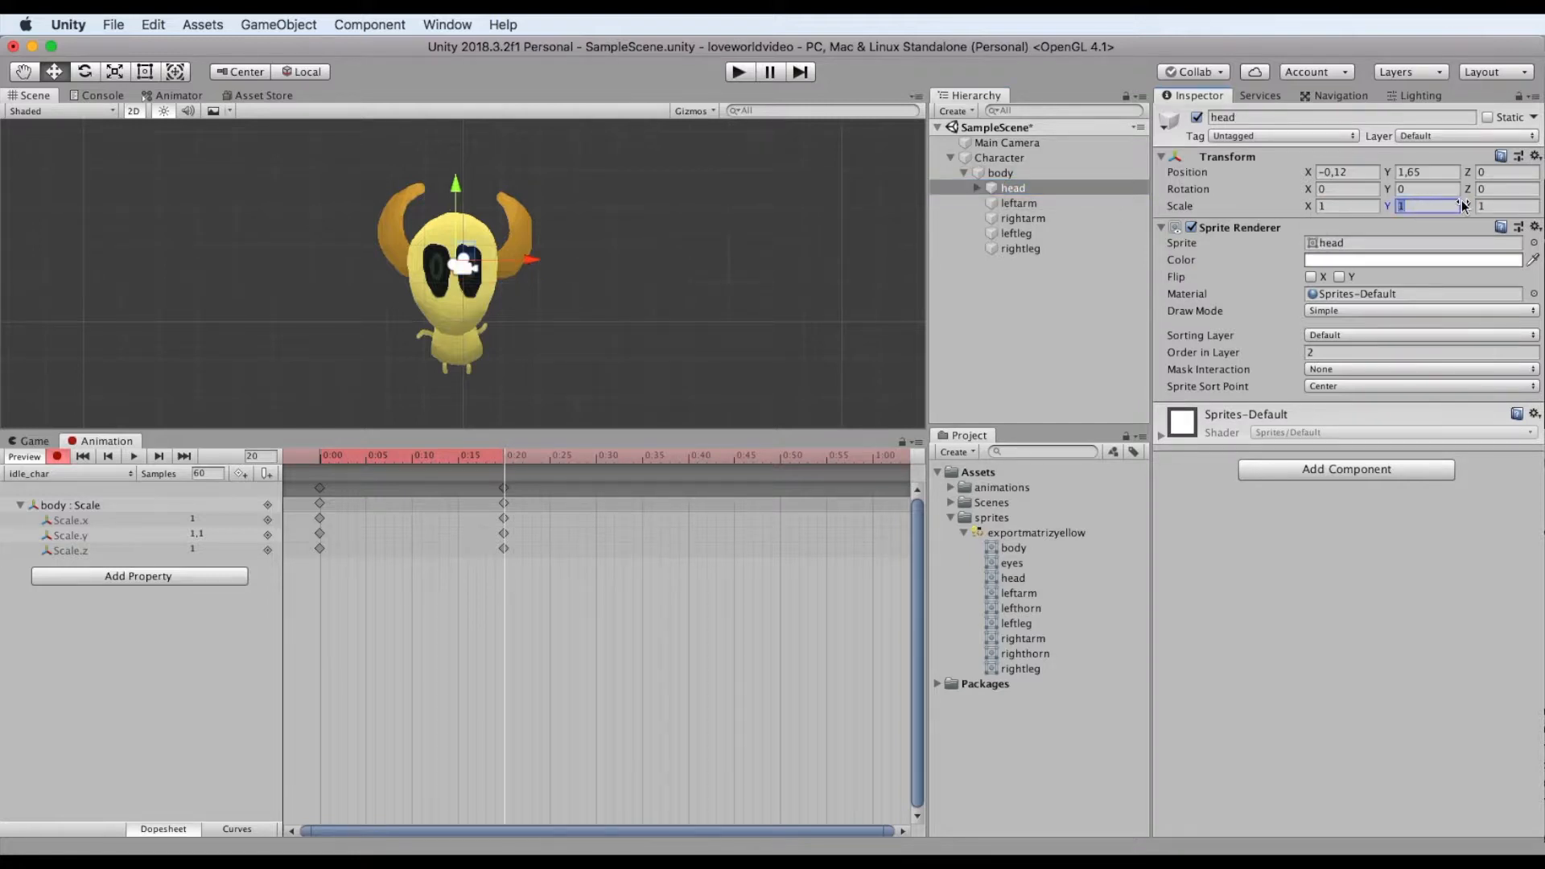
type("0")
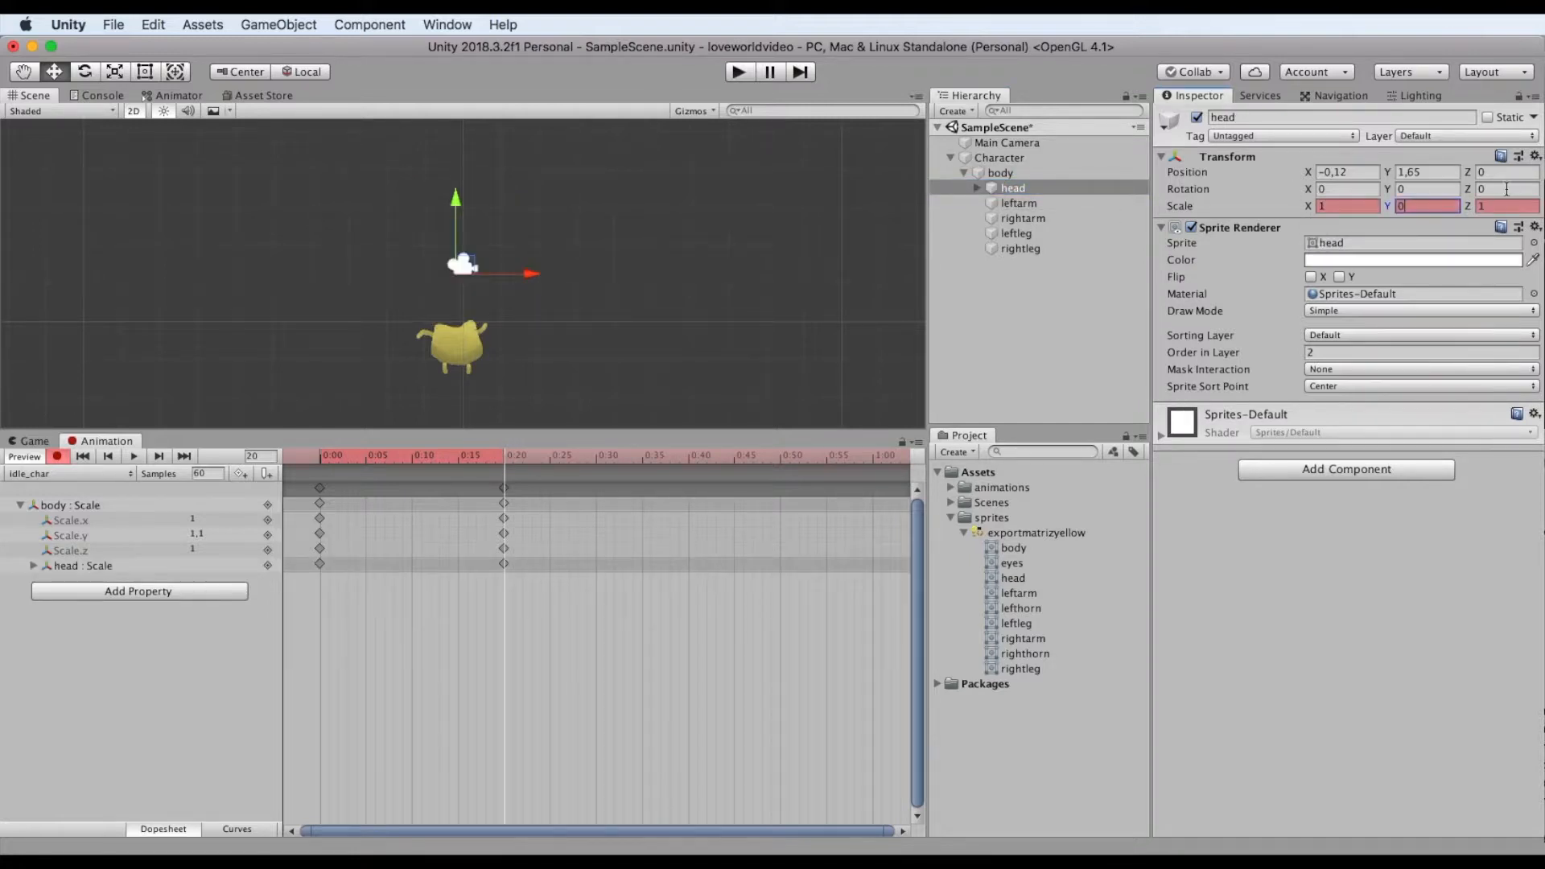
type(".9")
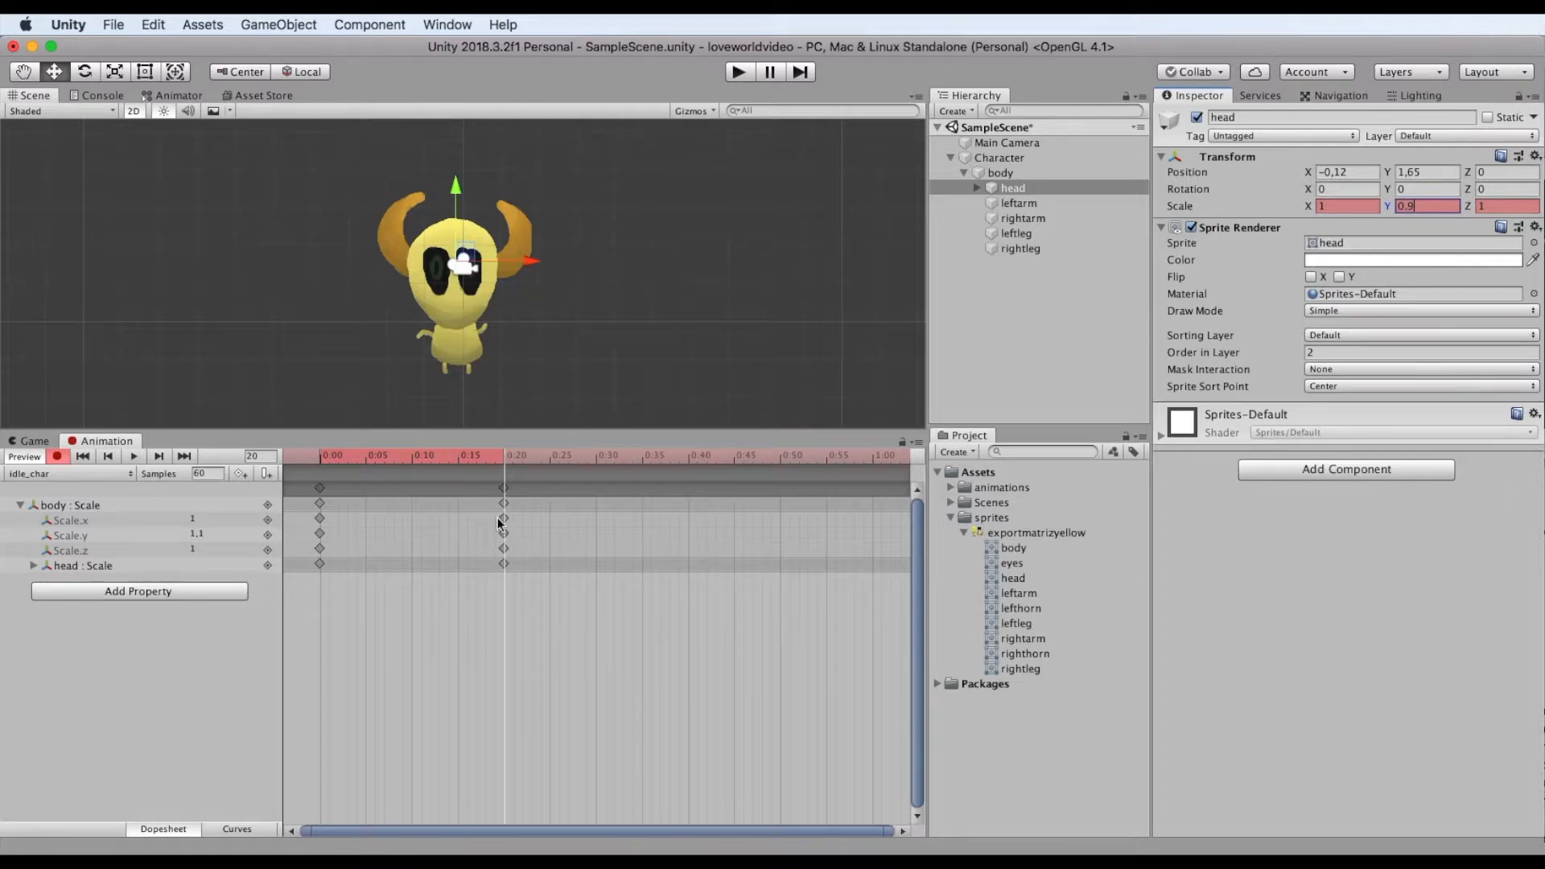
left_click(134, 456)
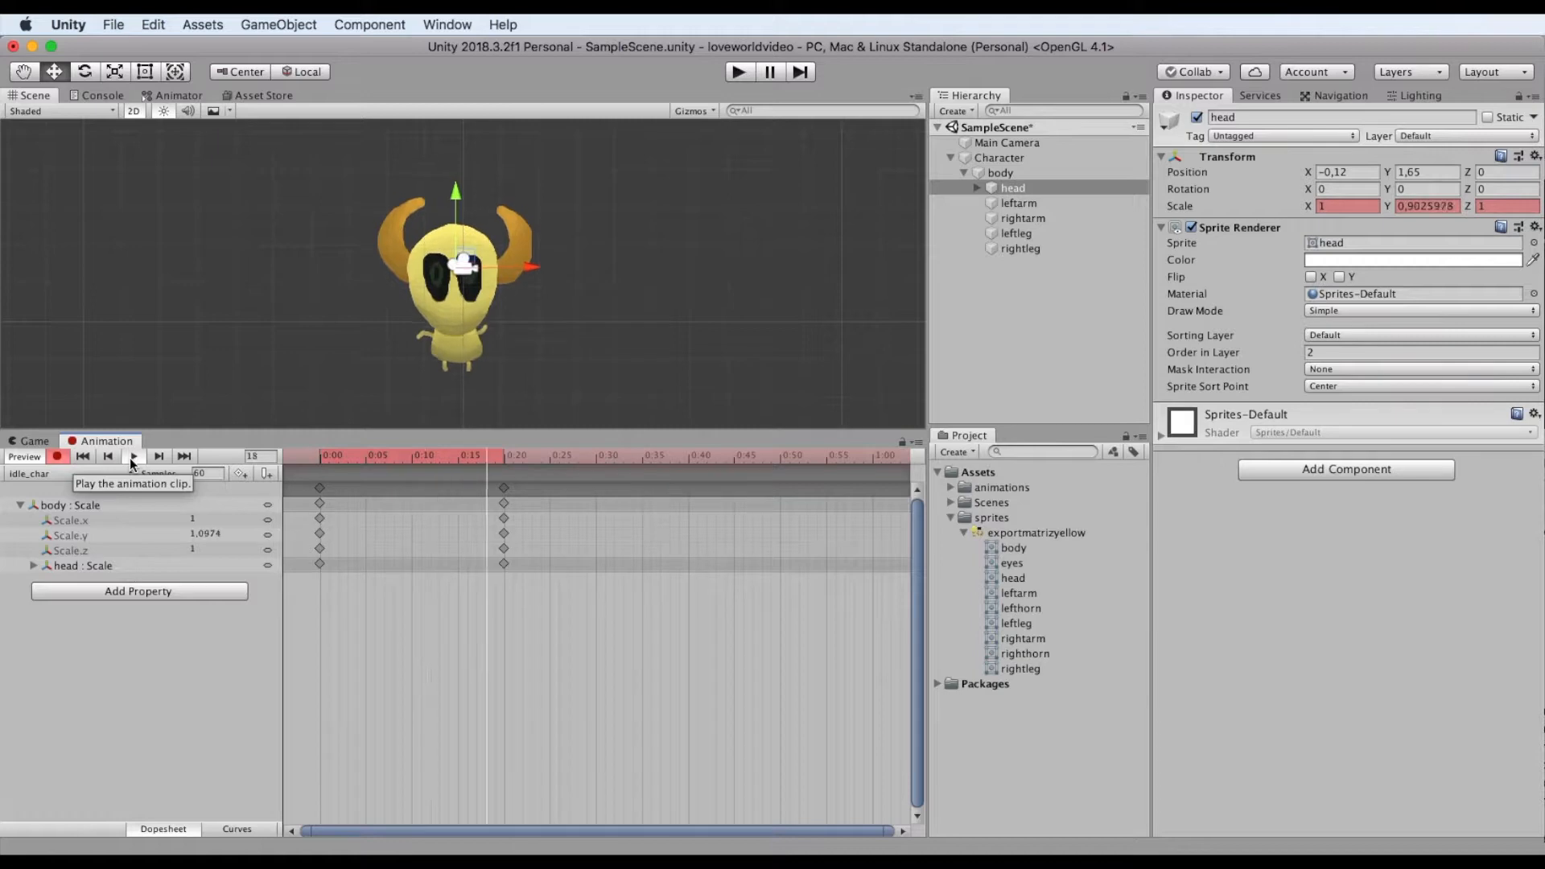
left_click(134, 456)
Copy the body and head scale keys from frame 0 to frame 40 and preview the loop.
left_click(84, 563)
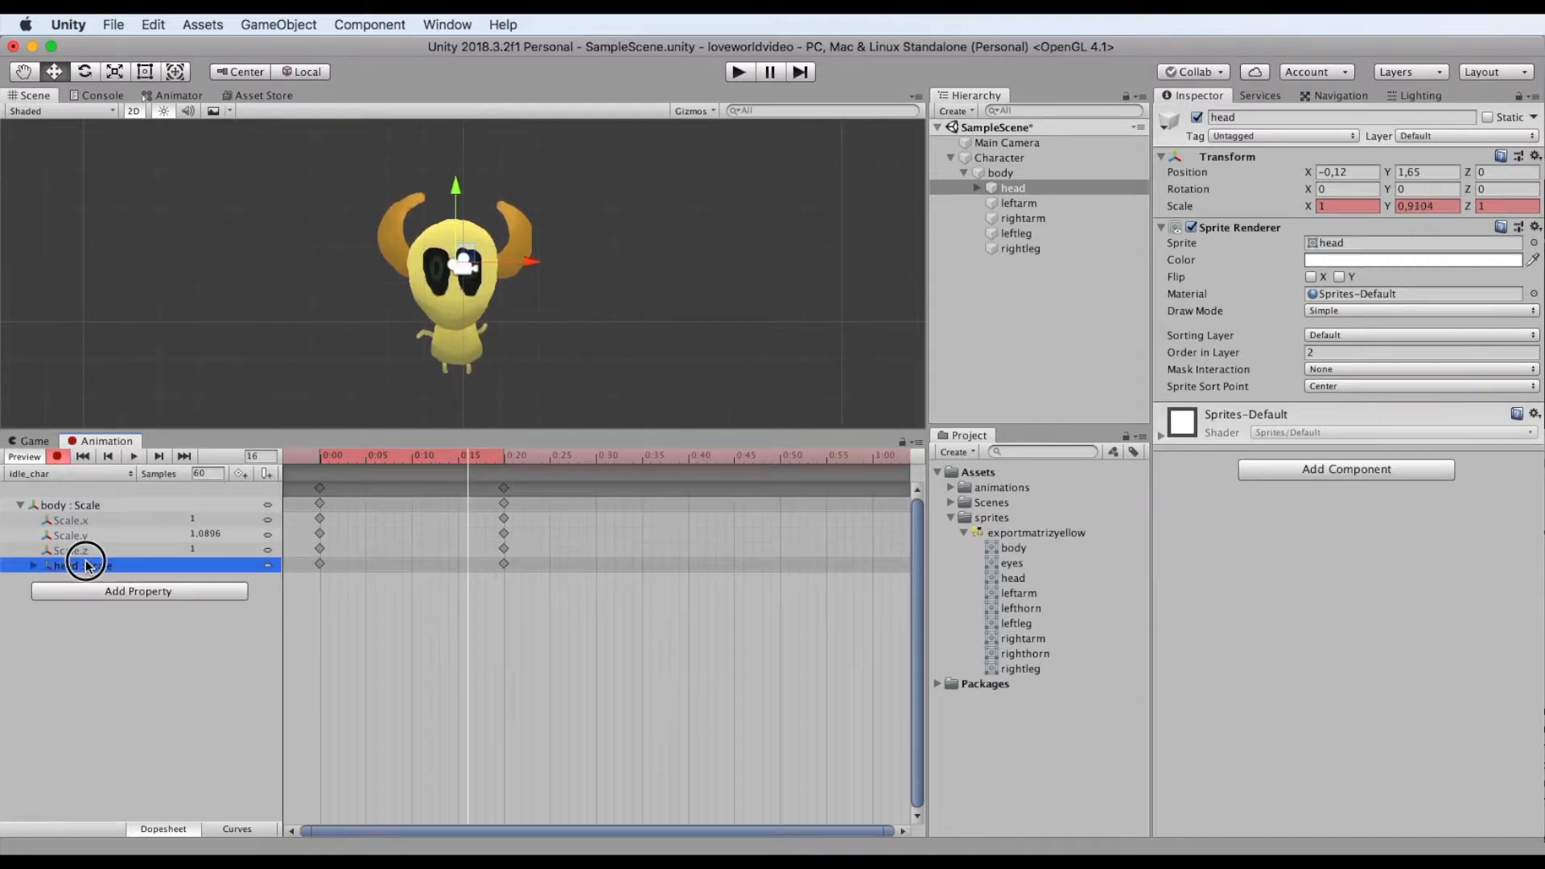
left_click(33, 566)
left_click(320, 488)
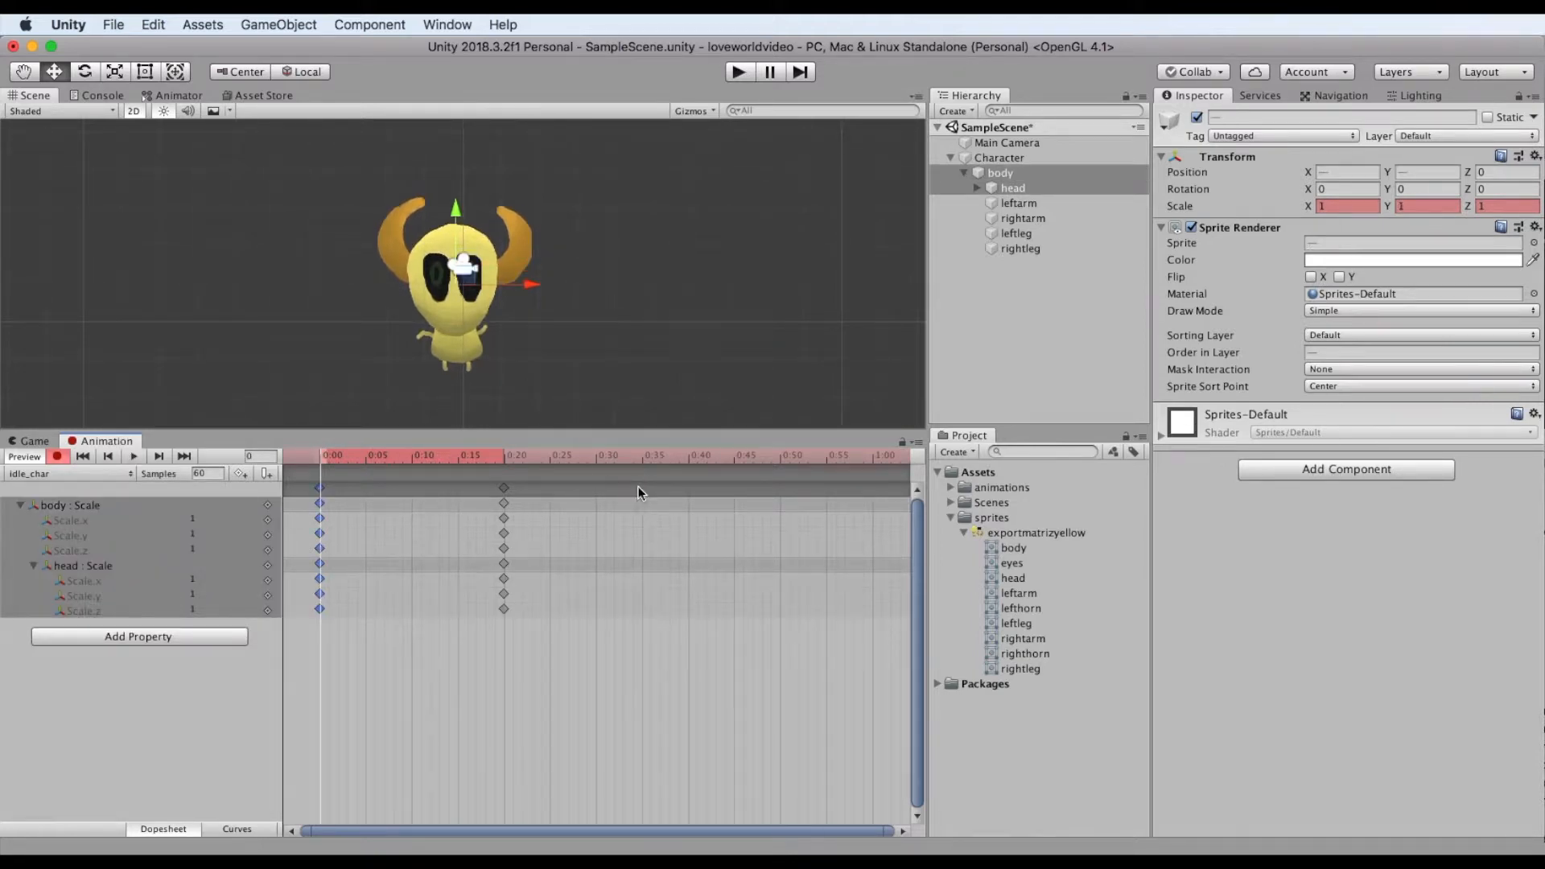
left_click(689, 489)
left_click(690, 461)
key("super+v")
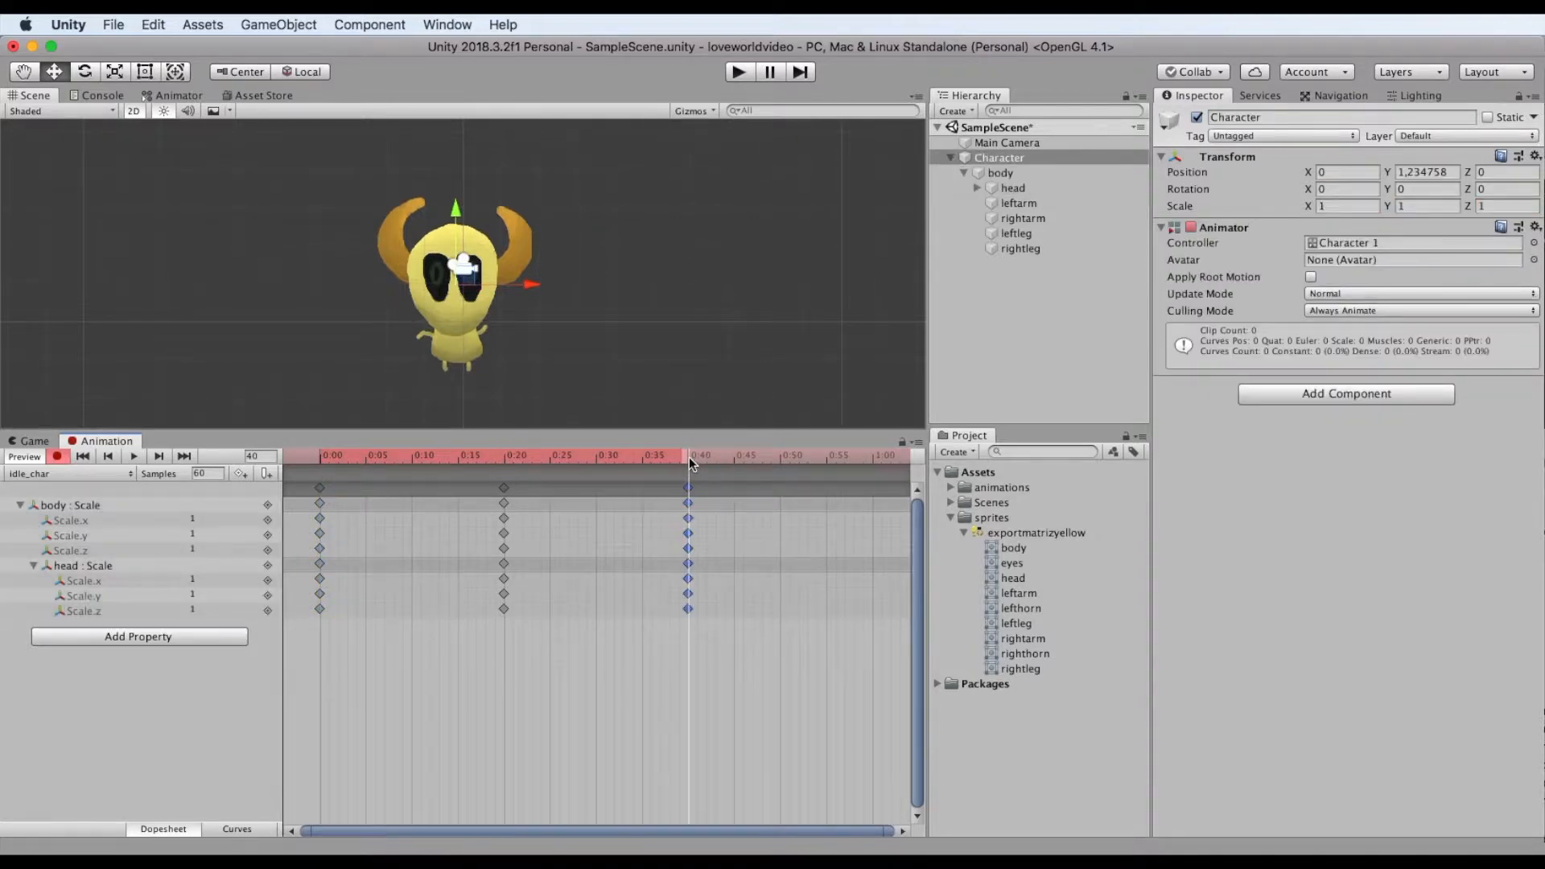
left_click(134, 457)
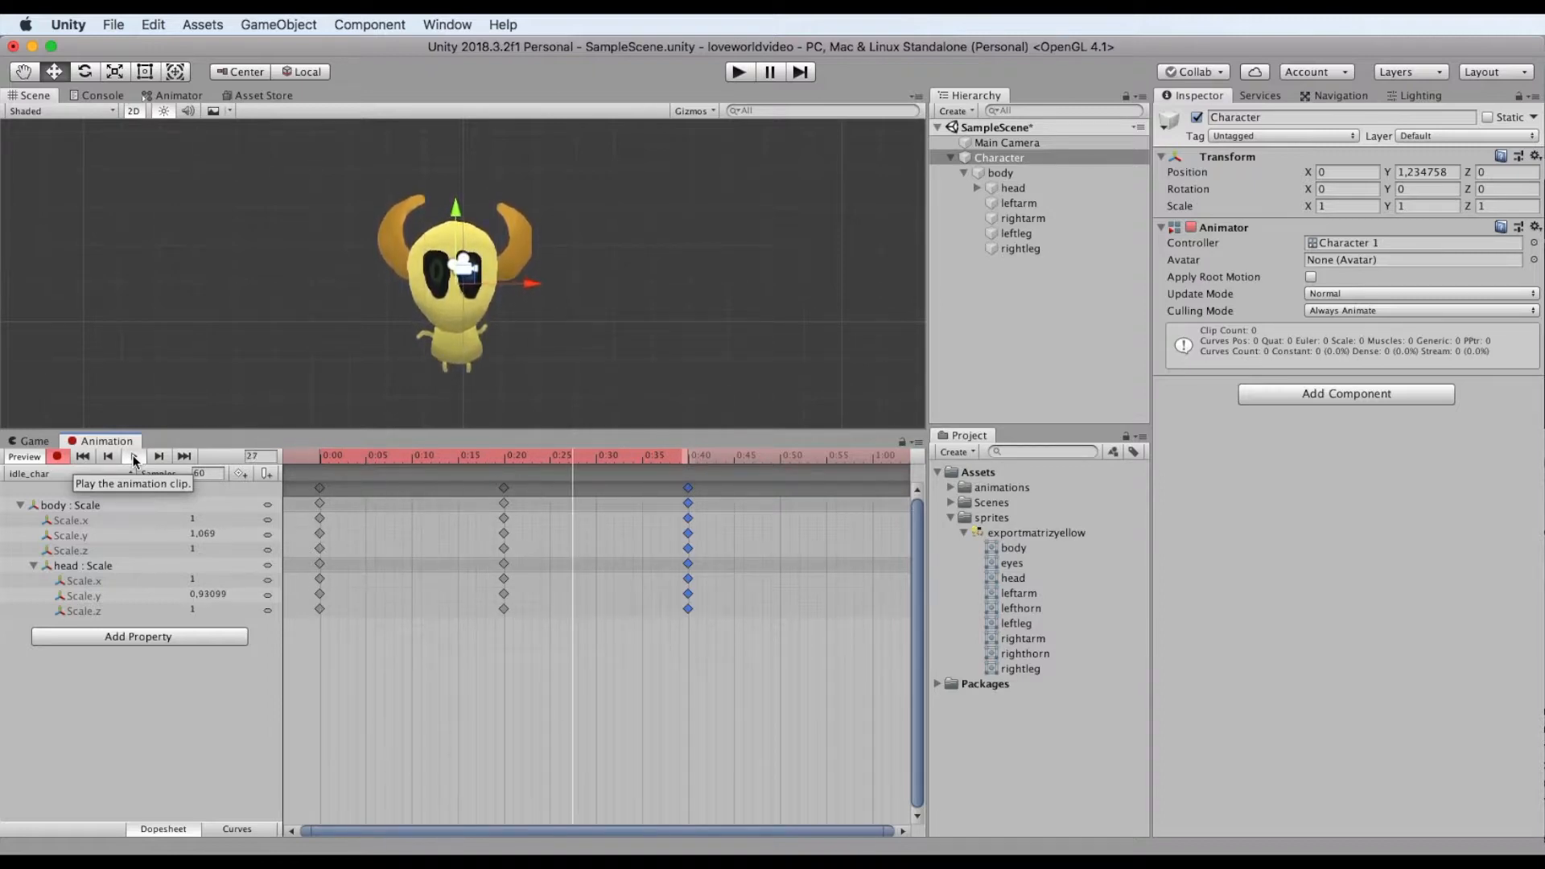
left_click(133, 456)
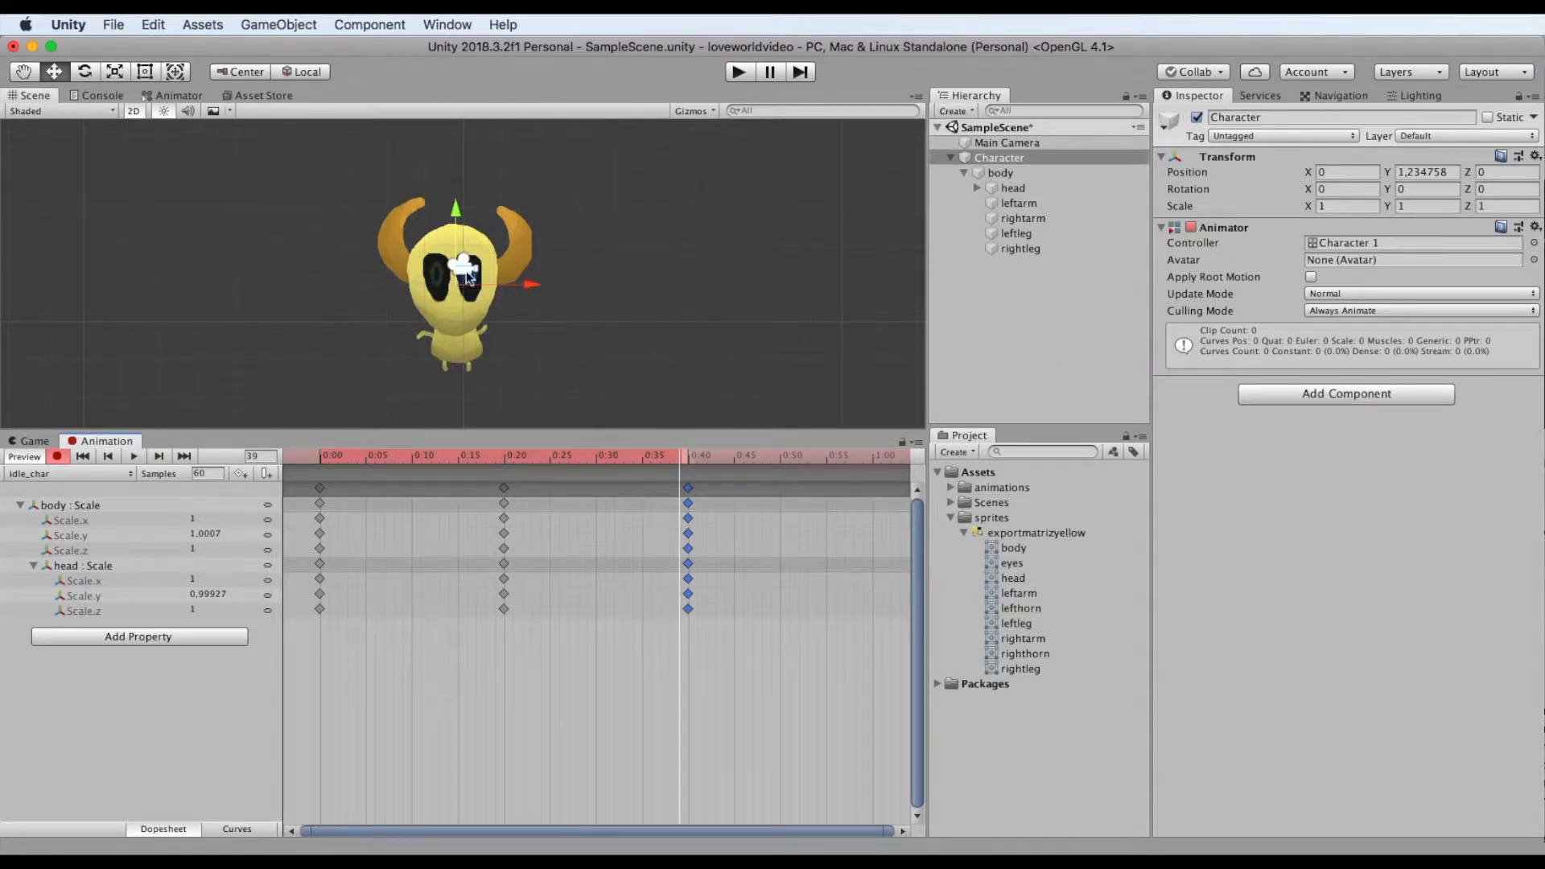
At frame 20, set the body's Y scale to 1.05 and the head's Y scale to 0.95, previewing the result.
left_click(506, 457)
left_click(230, 536)
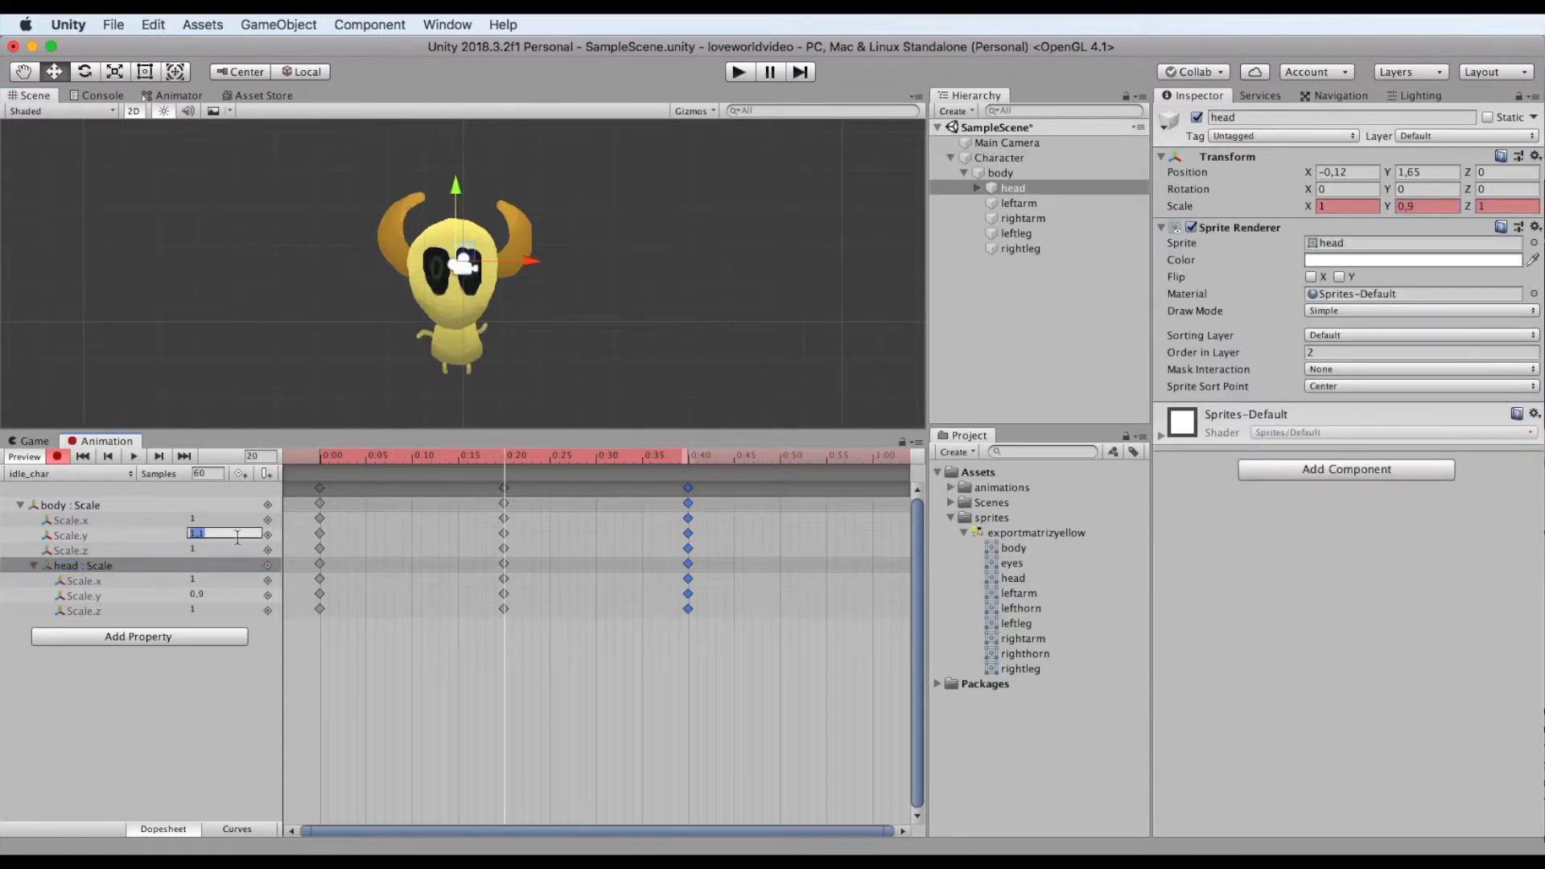
type("1,05")
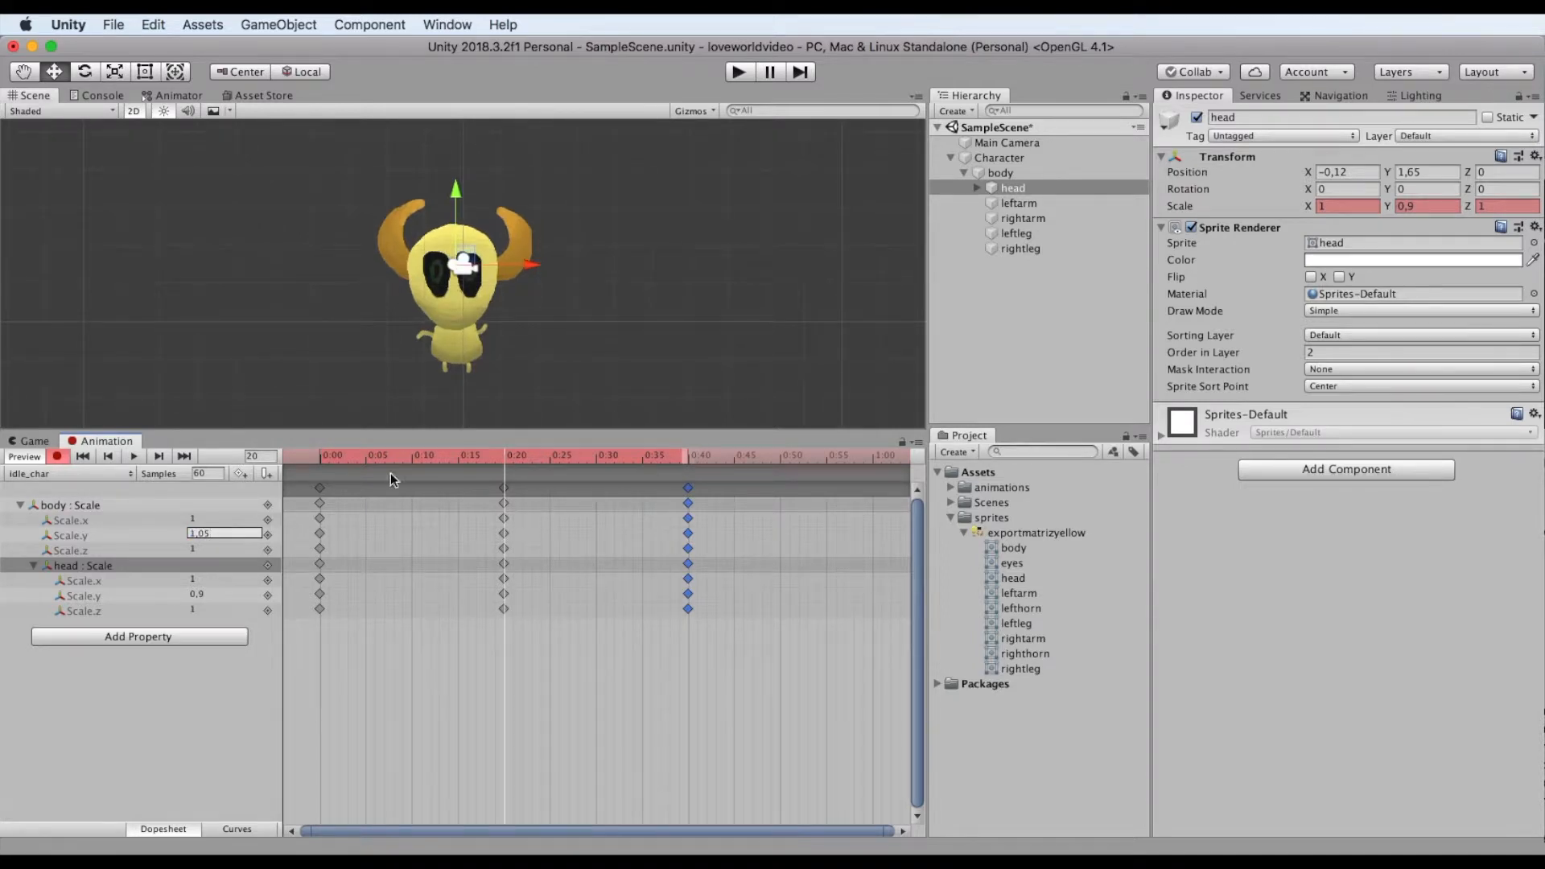
left_click(226, 595)
type("0,")
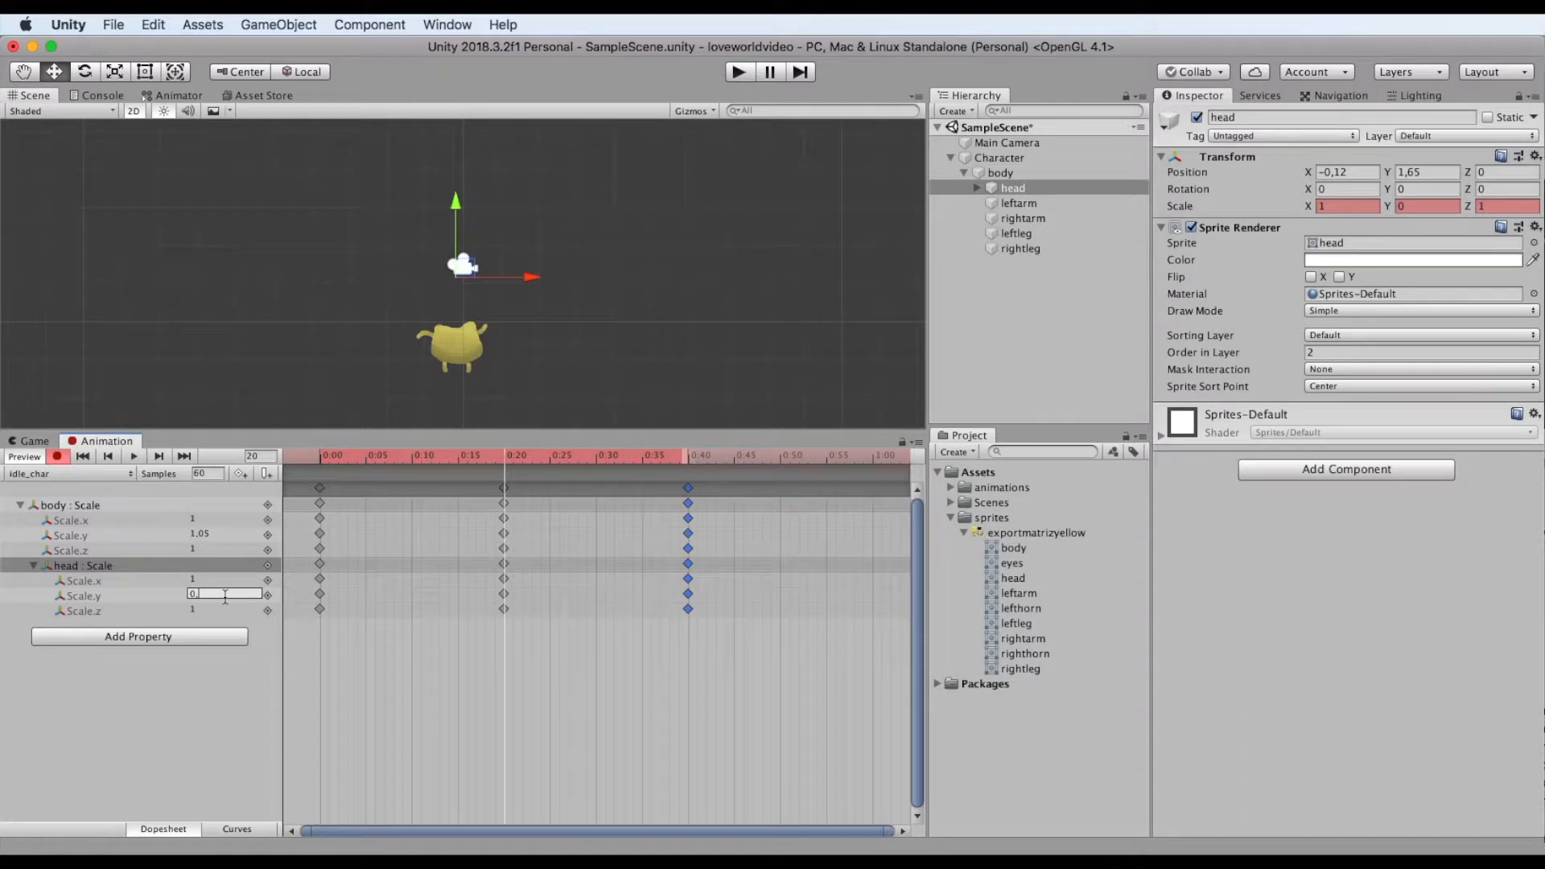
type("95")
left_click(133, 456)
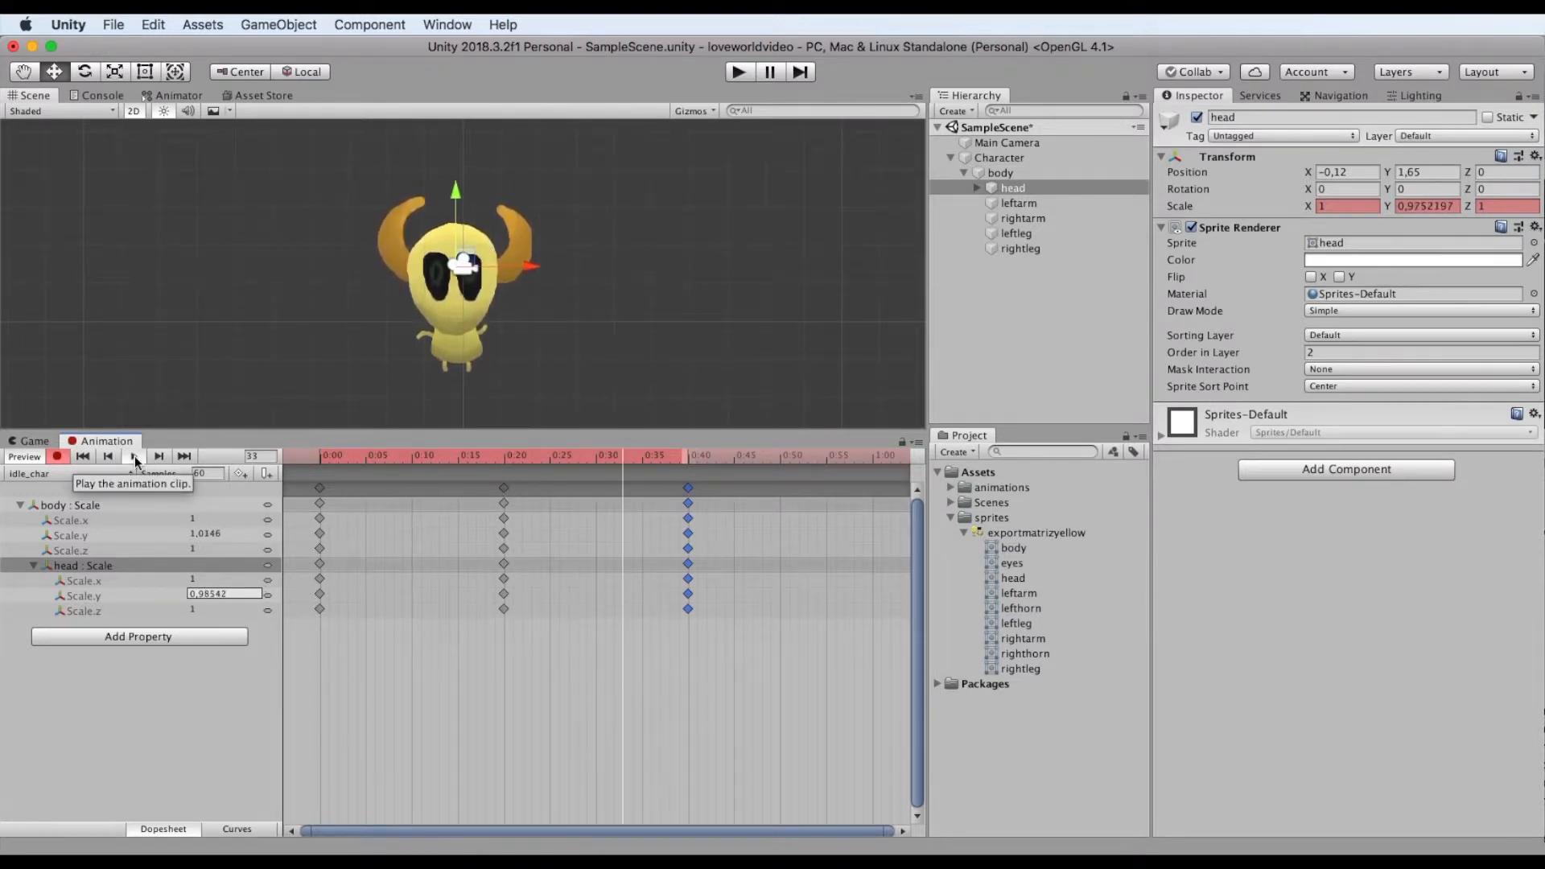
left_click(134, 456)
At frame 20, set the body's X scale to 1.05 and the head's X scale to 0.95.
left_click(503, 452)
left_click(239, 518)
type(".05")
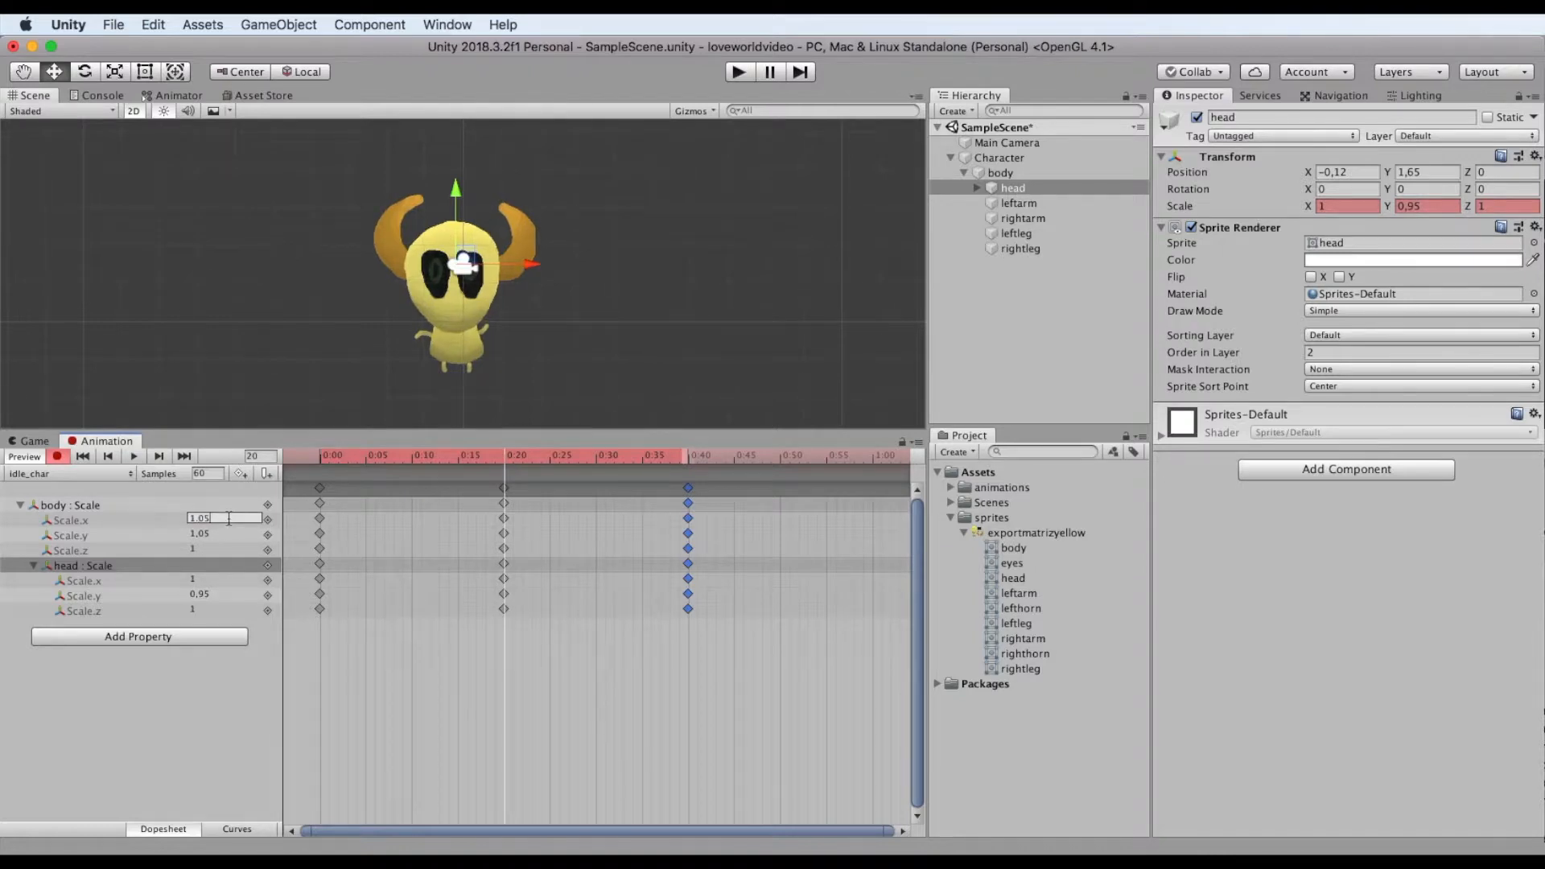
left_click(216, 579)
type("0.95")
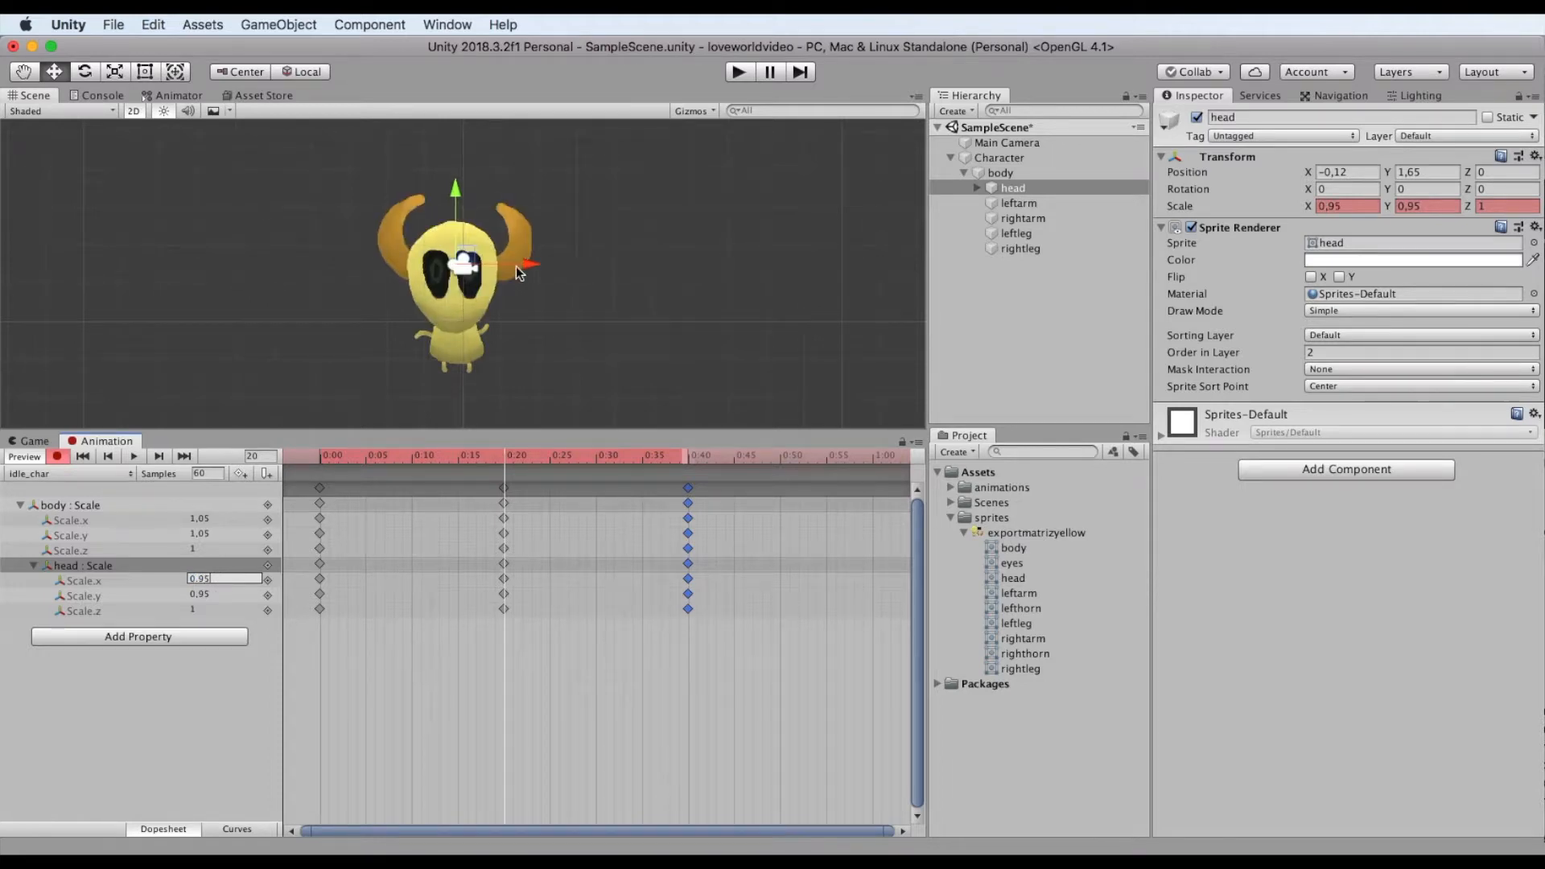
Preview the idle clip's body and head motion, and run the scene in play mode to check it.
left_click(133, 457)
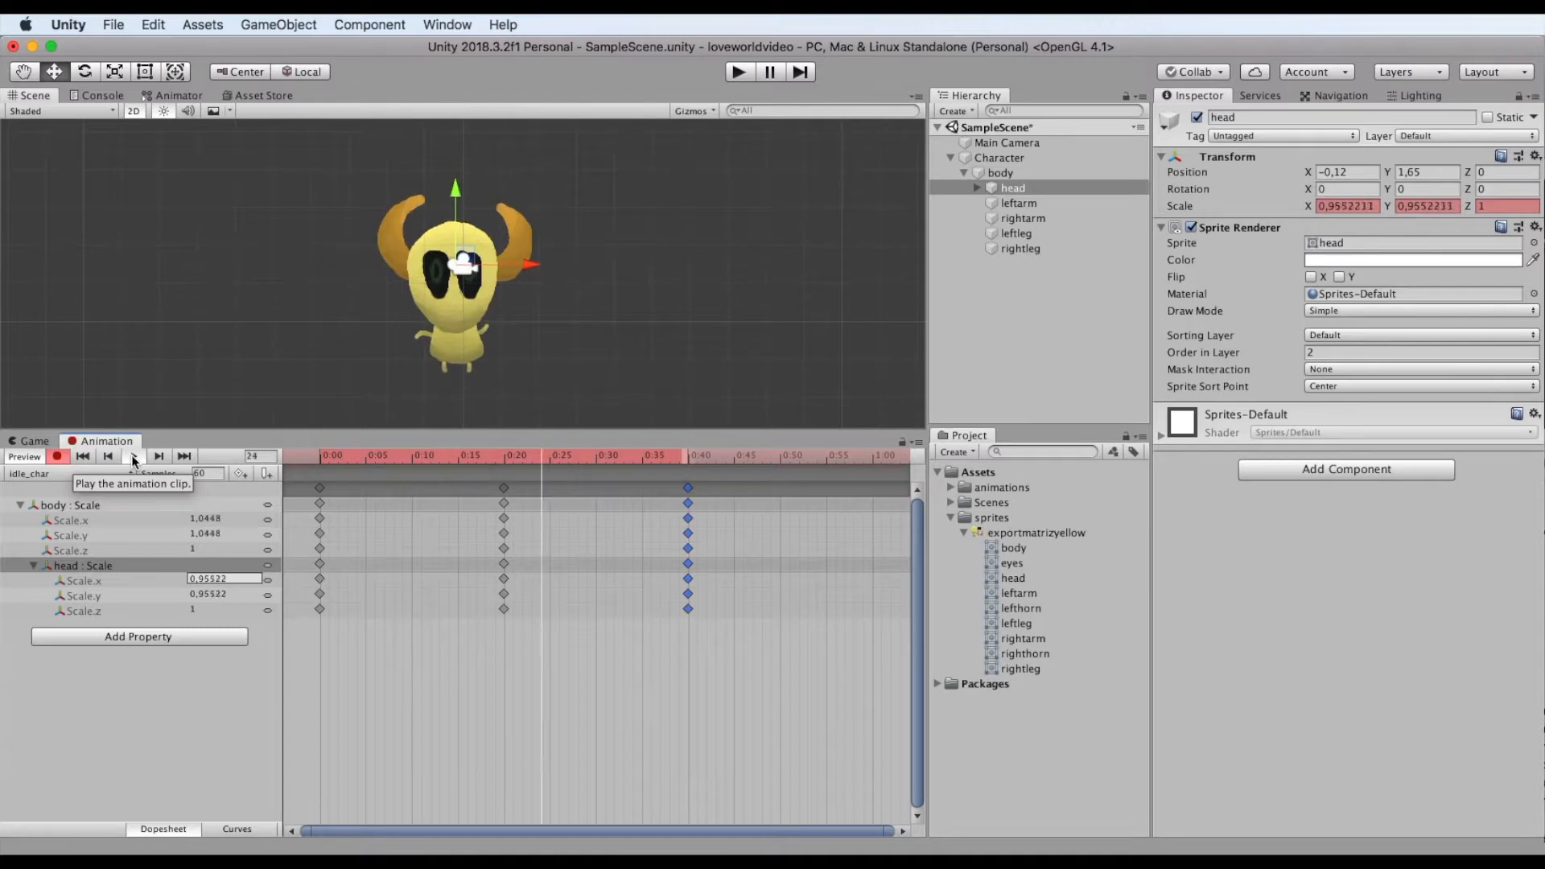
left_click(133, 458)
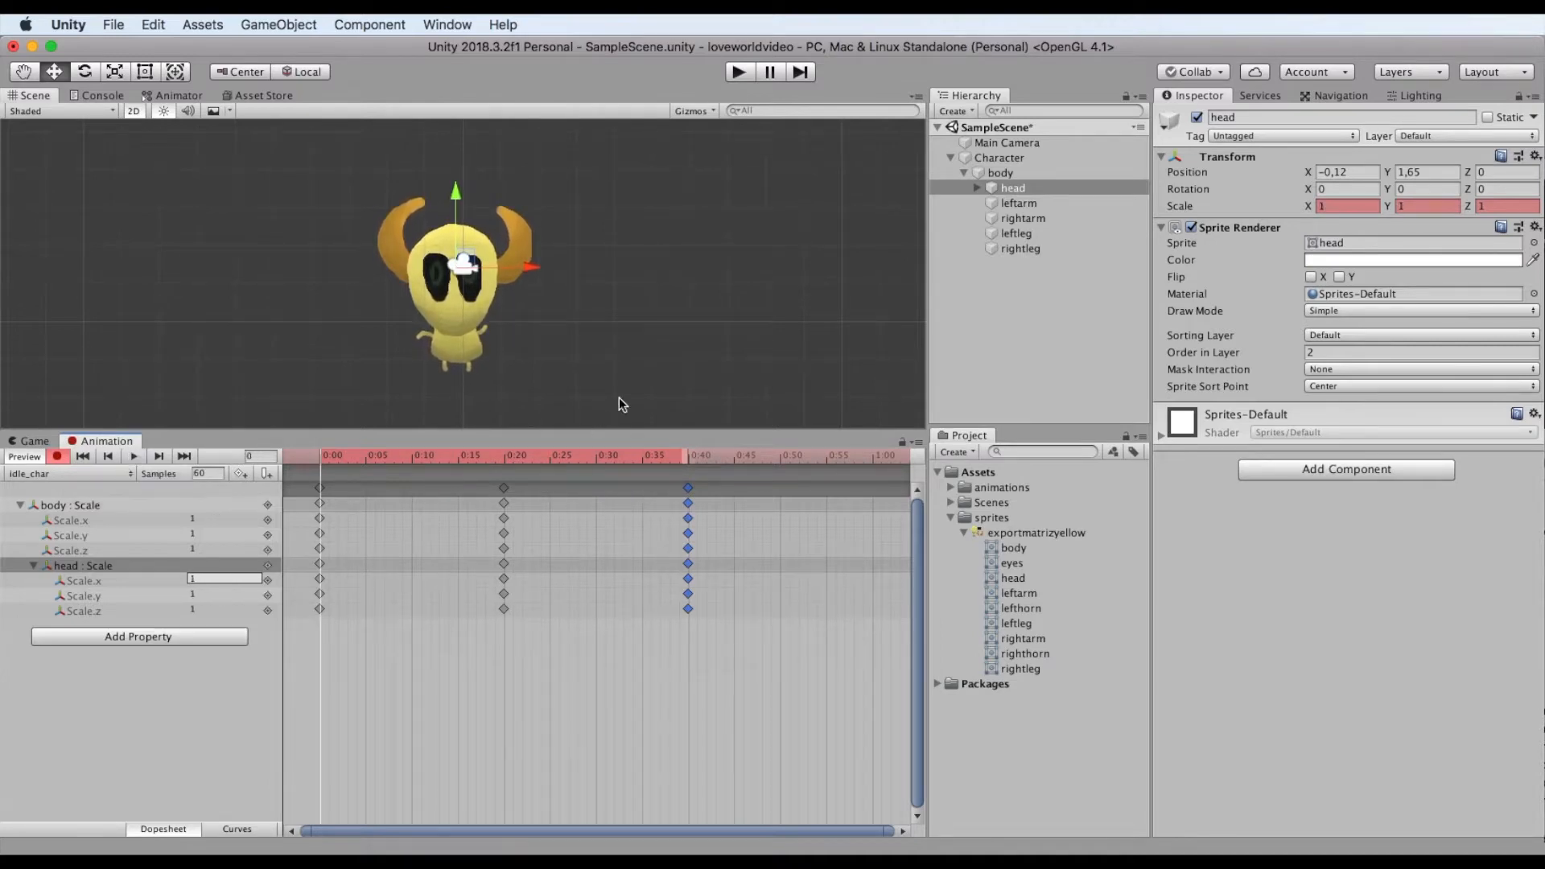
key("super+p")
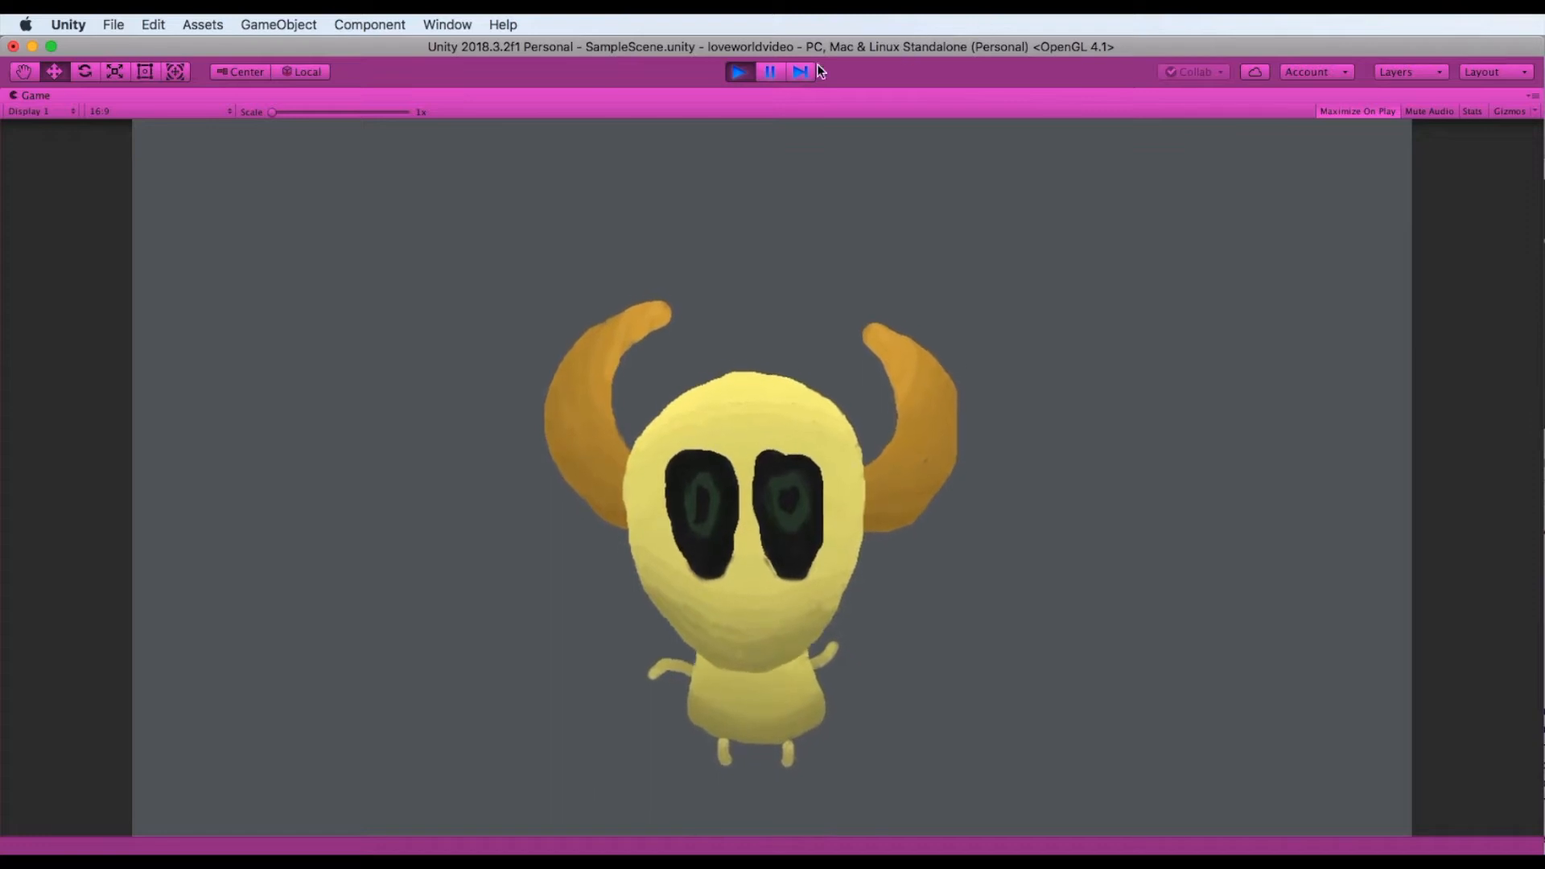
left_click(737, 73)
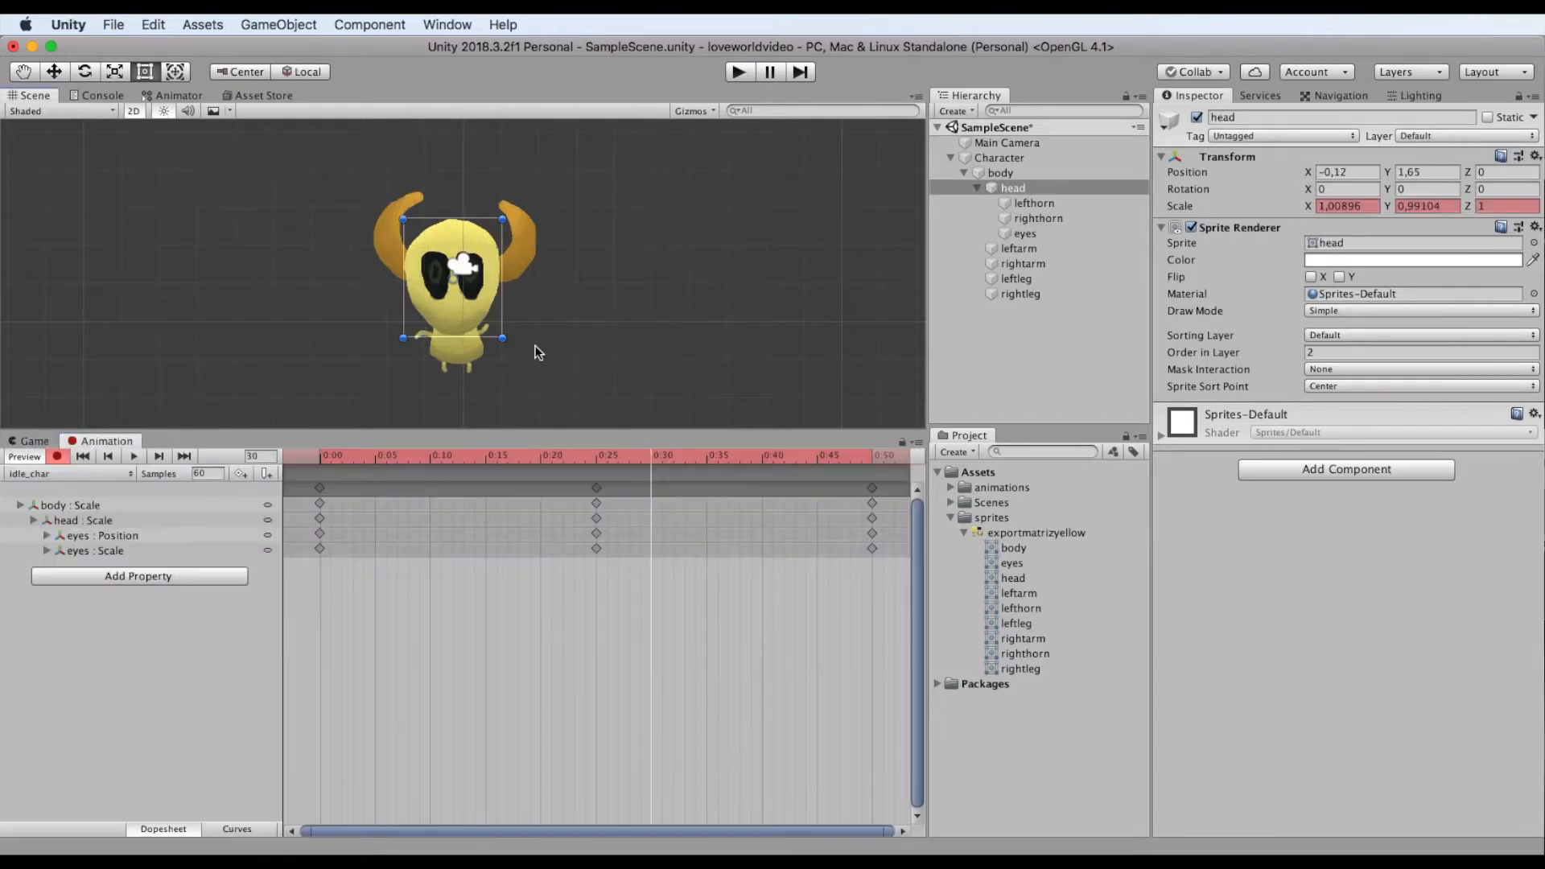
Key the left arm's scale at frame 30 with X 1 and Y 1.1.
left_click(1019, 249)
left_click(1366, 207)
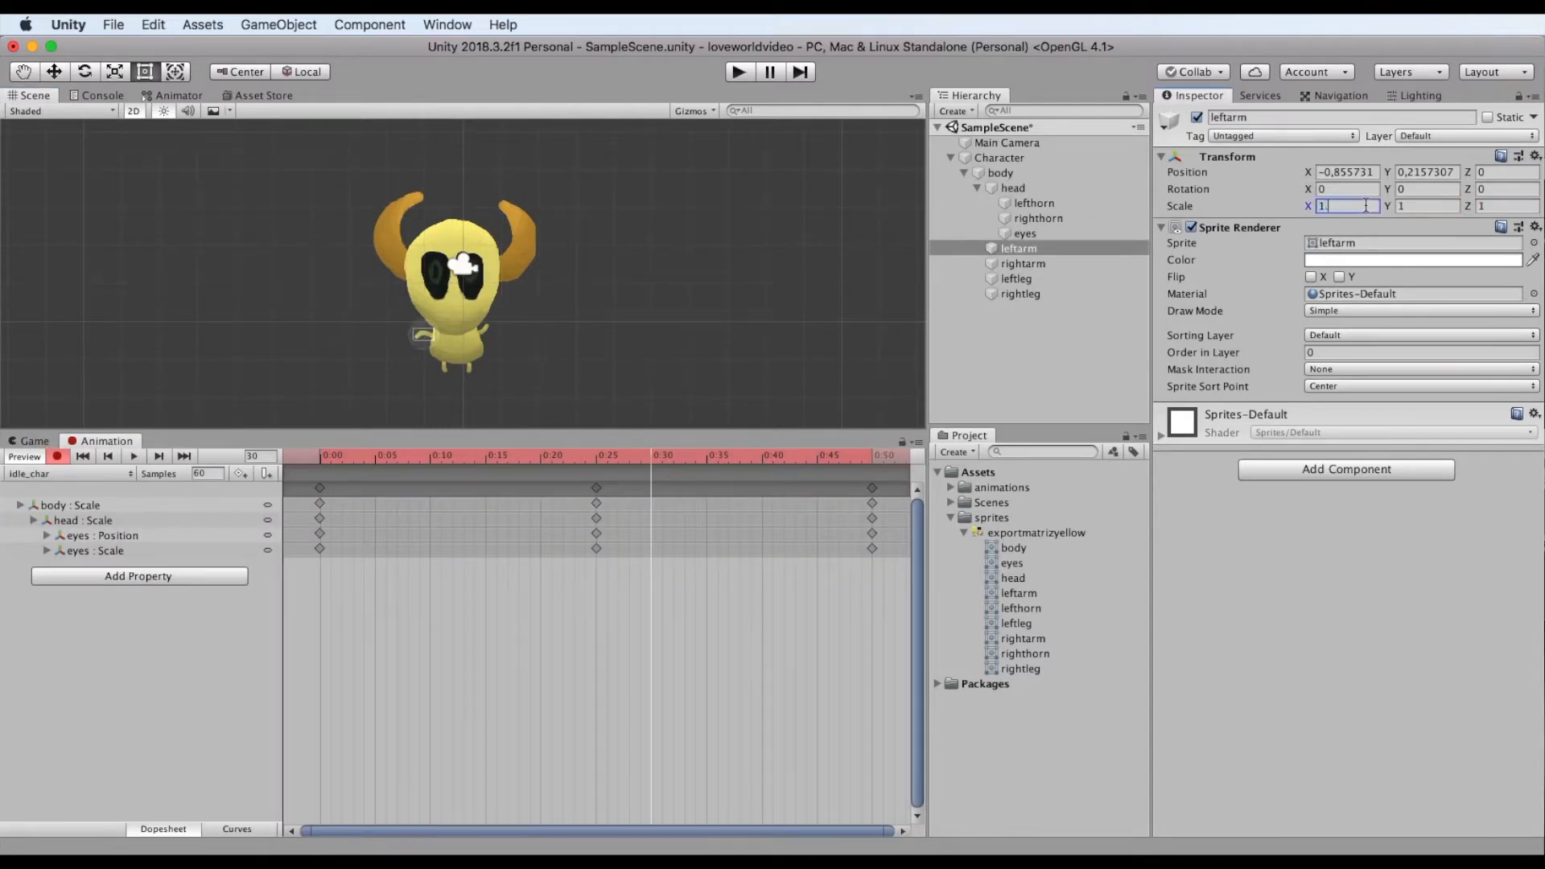
type("1")
left_click(1423, 207)
type("1.1")
left_click(652, 452)
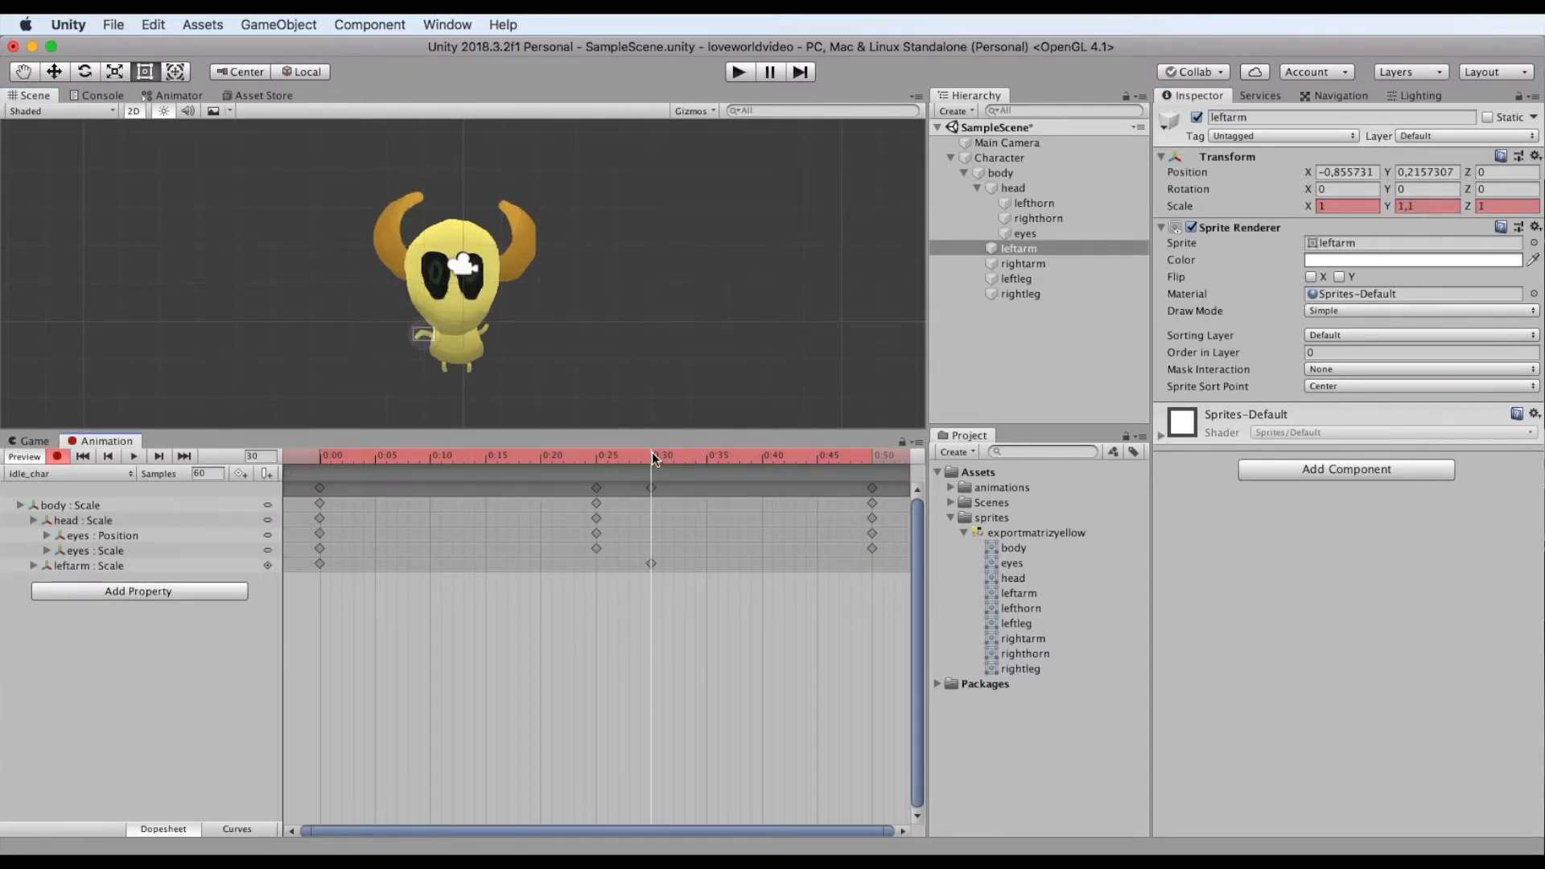
Copy the left arm's scale keys from frame 0 to frame 50 and preview the arm's motion.
left_click(33, 566)
left_click(445, 455)
left_click(320, 564)
key("super+c")
key("super+v")
left_click(875, 456)
left_click(134, 456)
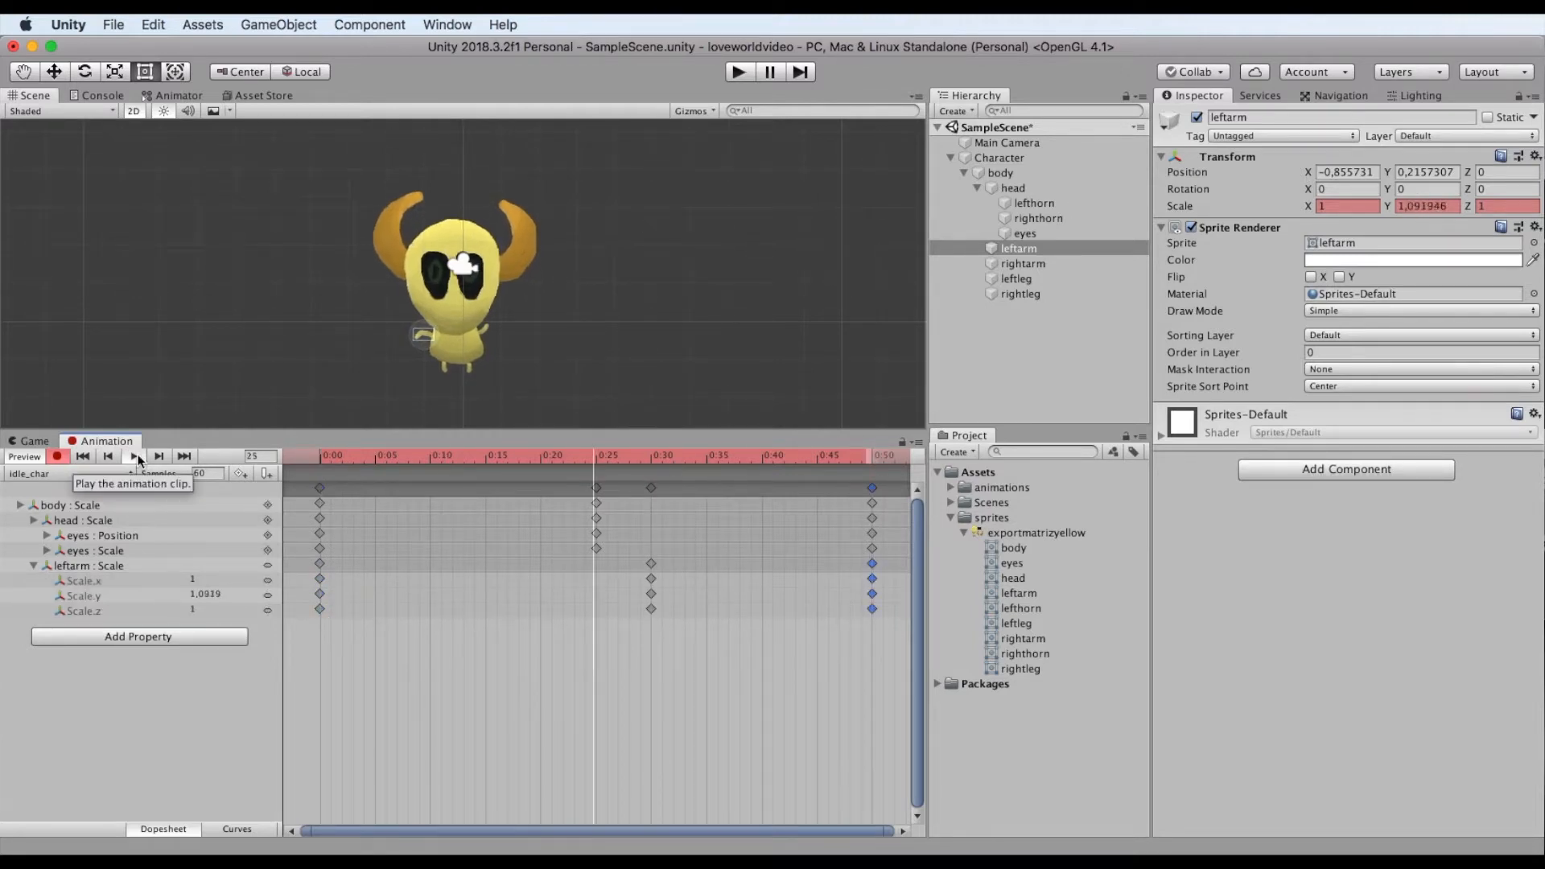
left_click(133, 457)
left_click(630, 486)
left_click(133, 457)
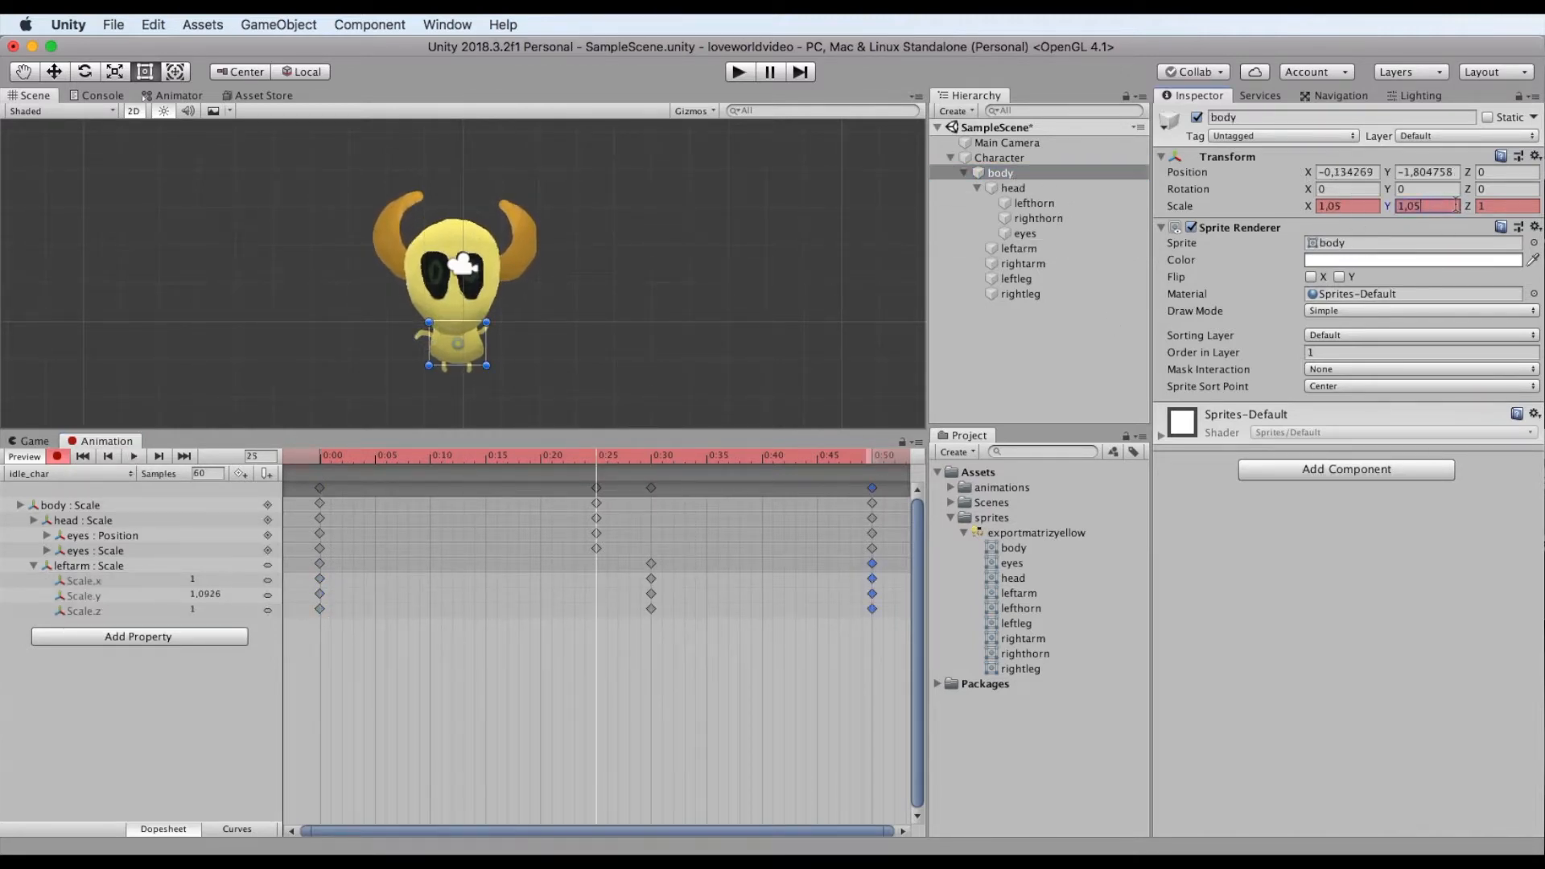
left_click(134, 457)
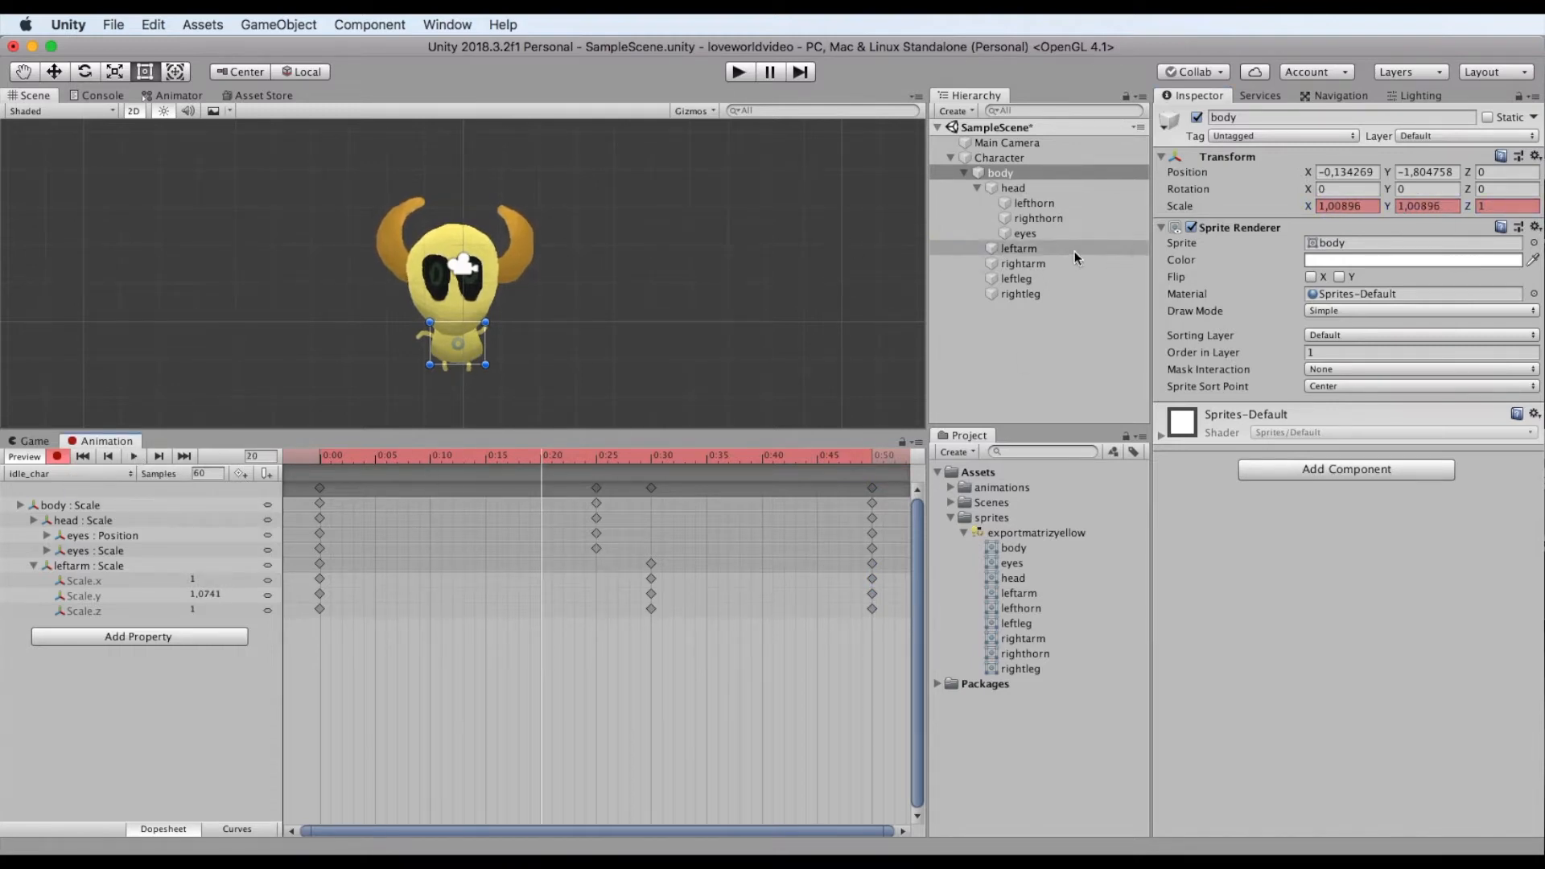
Try to key a rotation for the right arm at frame 20.
left_click(1023, 263)
left_click(1358, 192)
key("BackSpace")
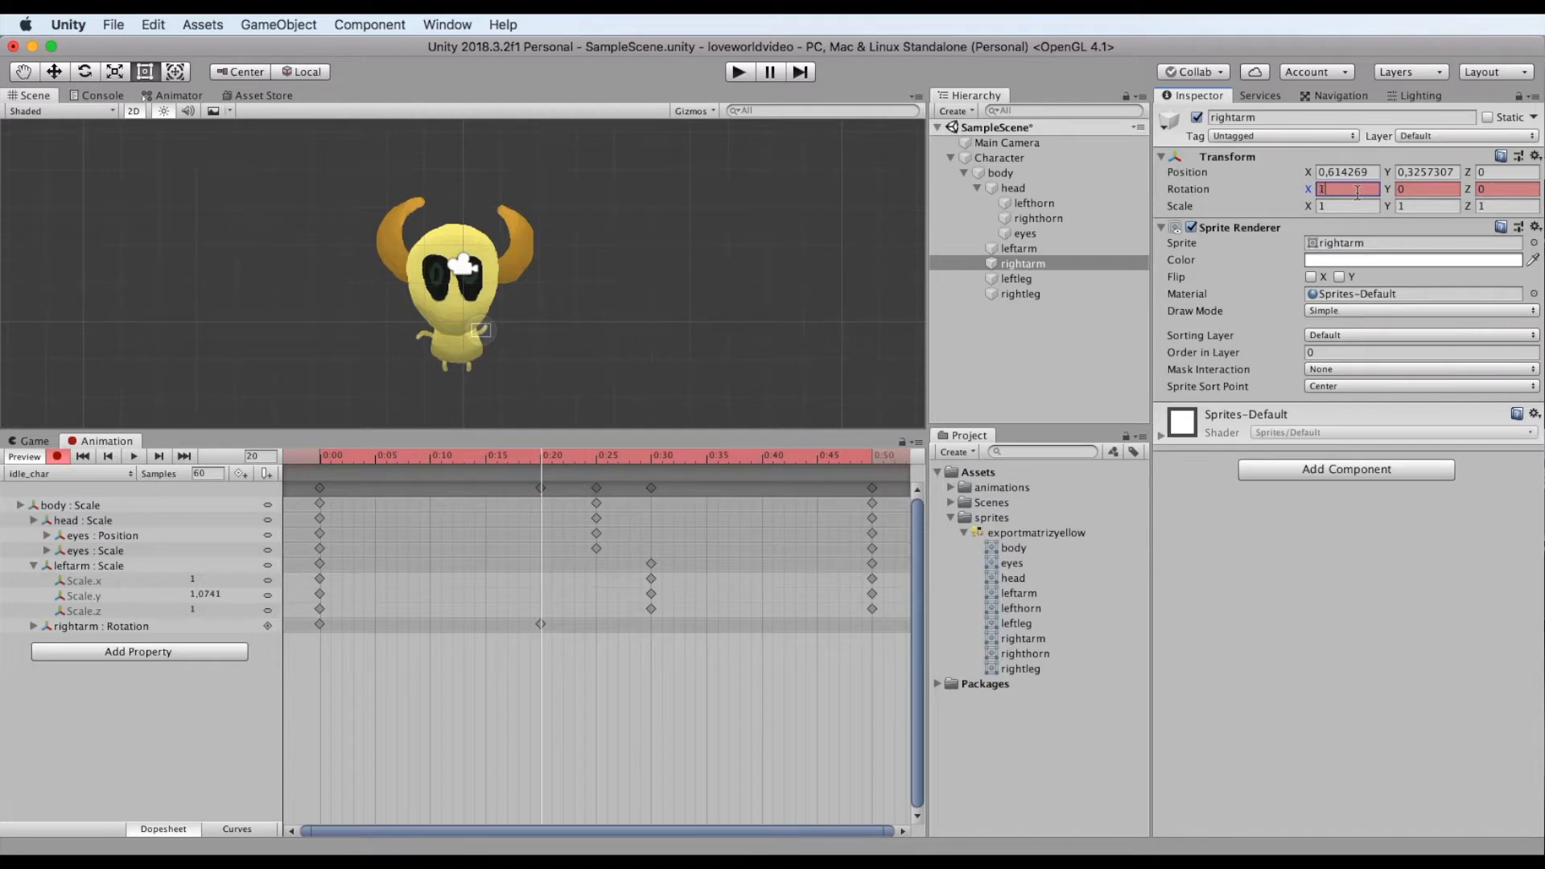
type("1")
left_click(1412, 190)
key("Tab")
type("10")
left_click(1352, 190)
left_click(33, 627)
left_click(320, 639)
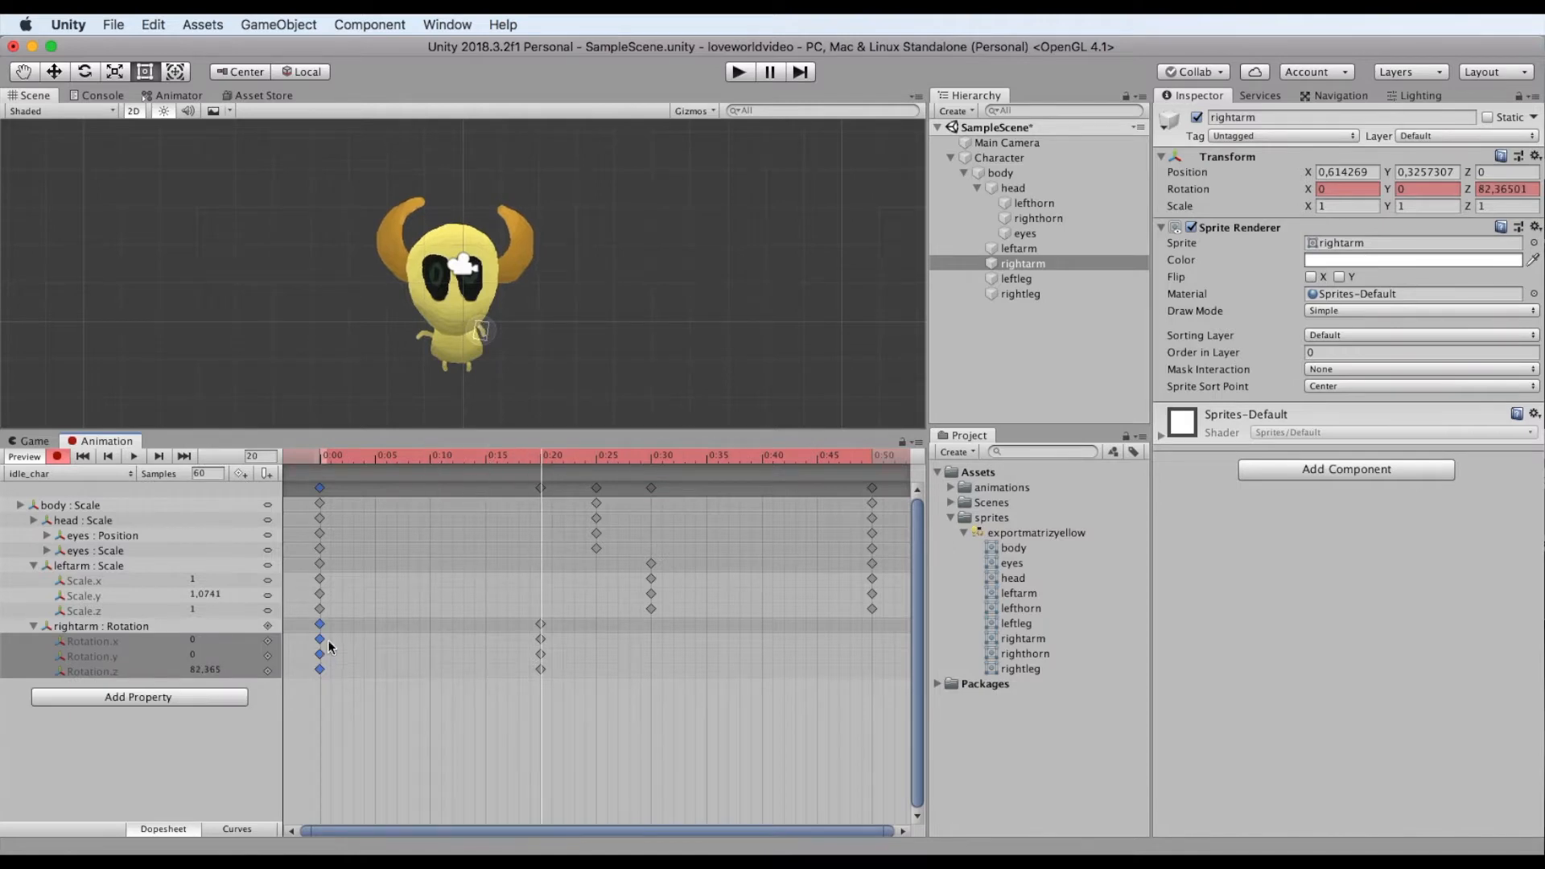
Remove the right arm's rotation property from the idle clip.
right_click(149, 626)
left_click(177, 696)
key("Delete")
Key the right arm's Y scale at 1.5 at frame 20 and copy its frame 0 scale keys to frame 50.
left_click(541, 456)
left_click(1451, 206)
type("1")
type(".5")
left_click(33, 626)
left_click(872, 455)
left_click(483, 455)
Preview the clip with both arms animated and test the scene in play mode.
left_click(134, 460)
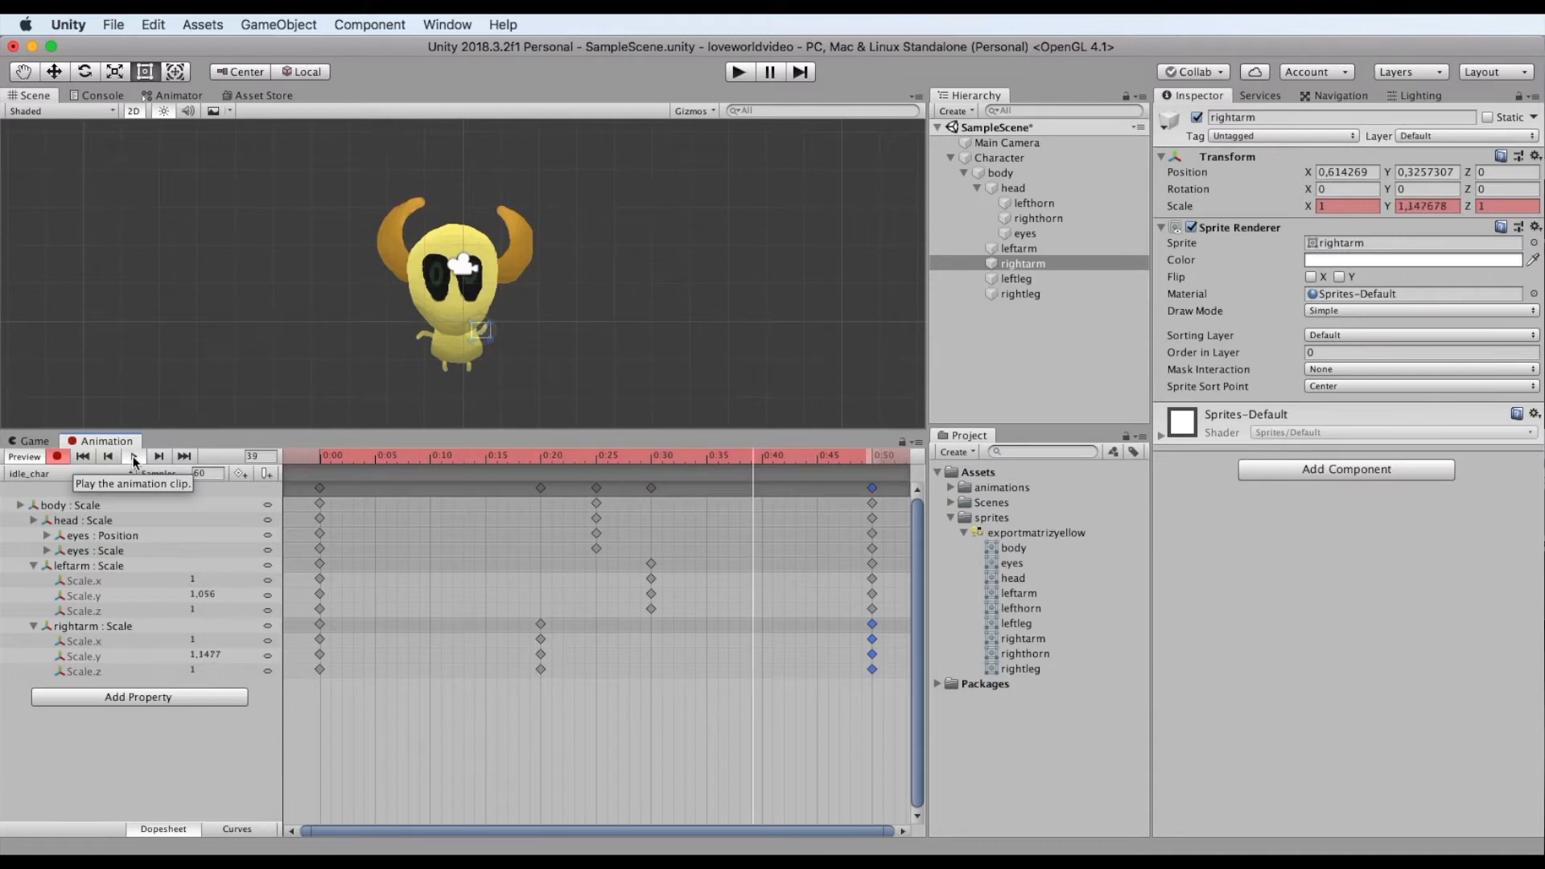
left_click(738, 71)
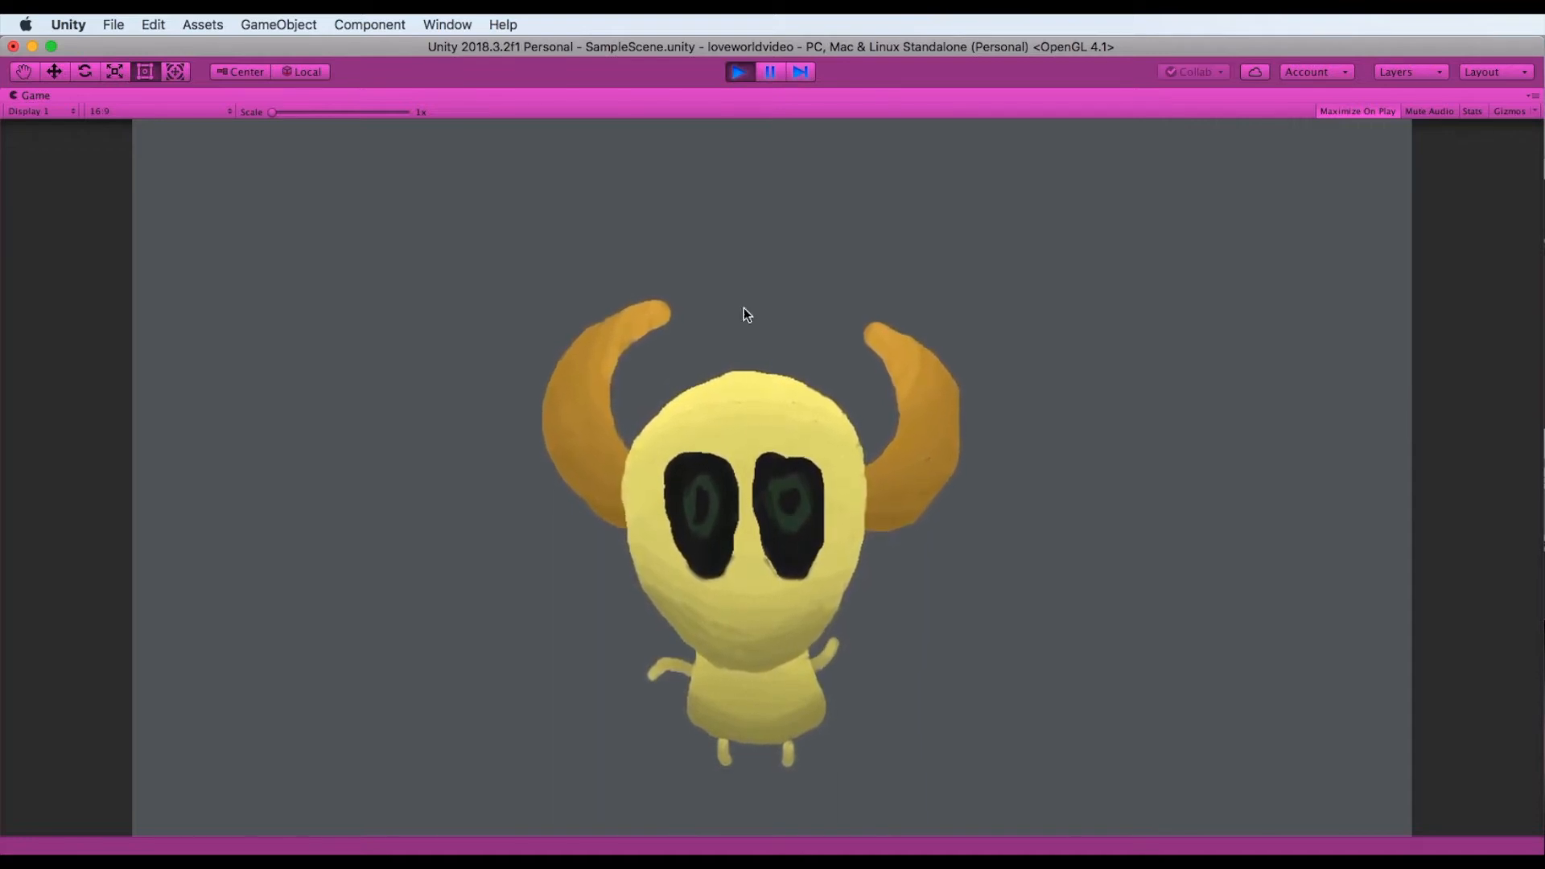
left_click(738, 71)
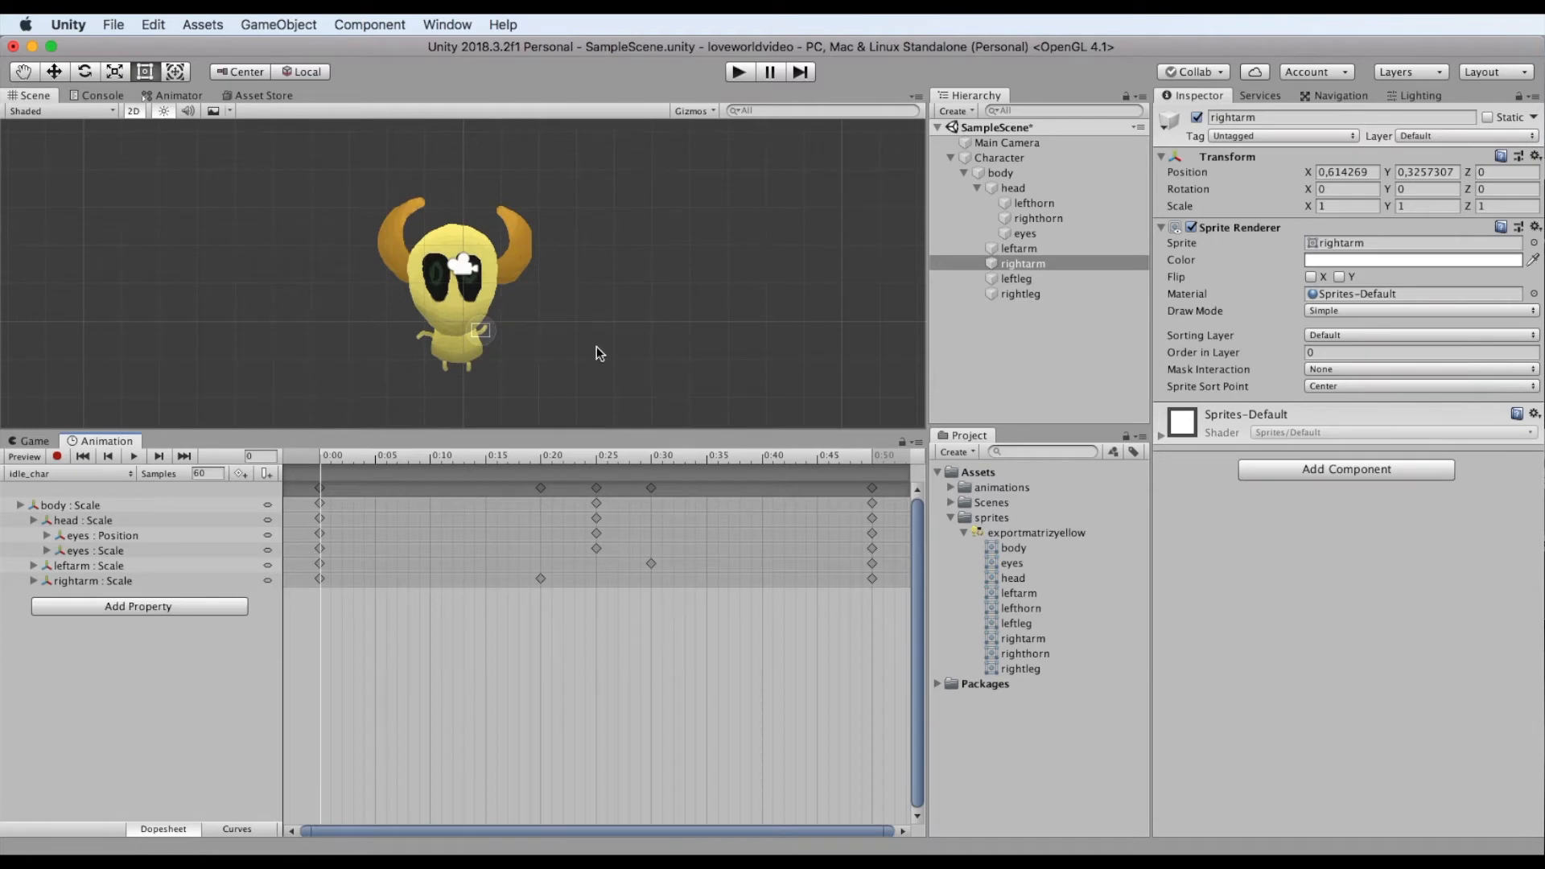
Compare the right and left arms' scale values at frames 20 and 30 of the idle clip.
left_click(655, 454)
key("r")
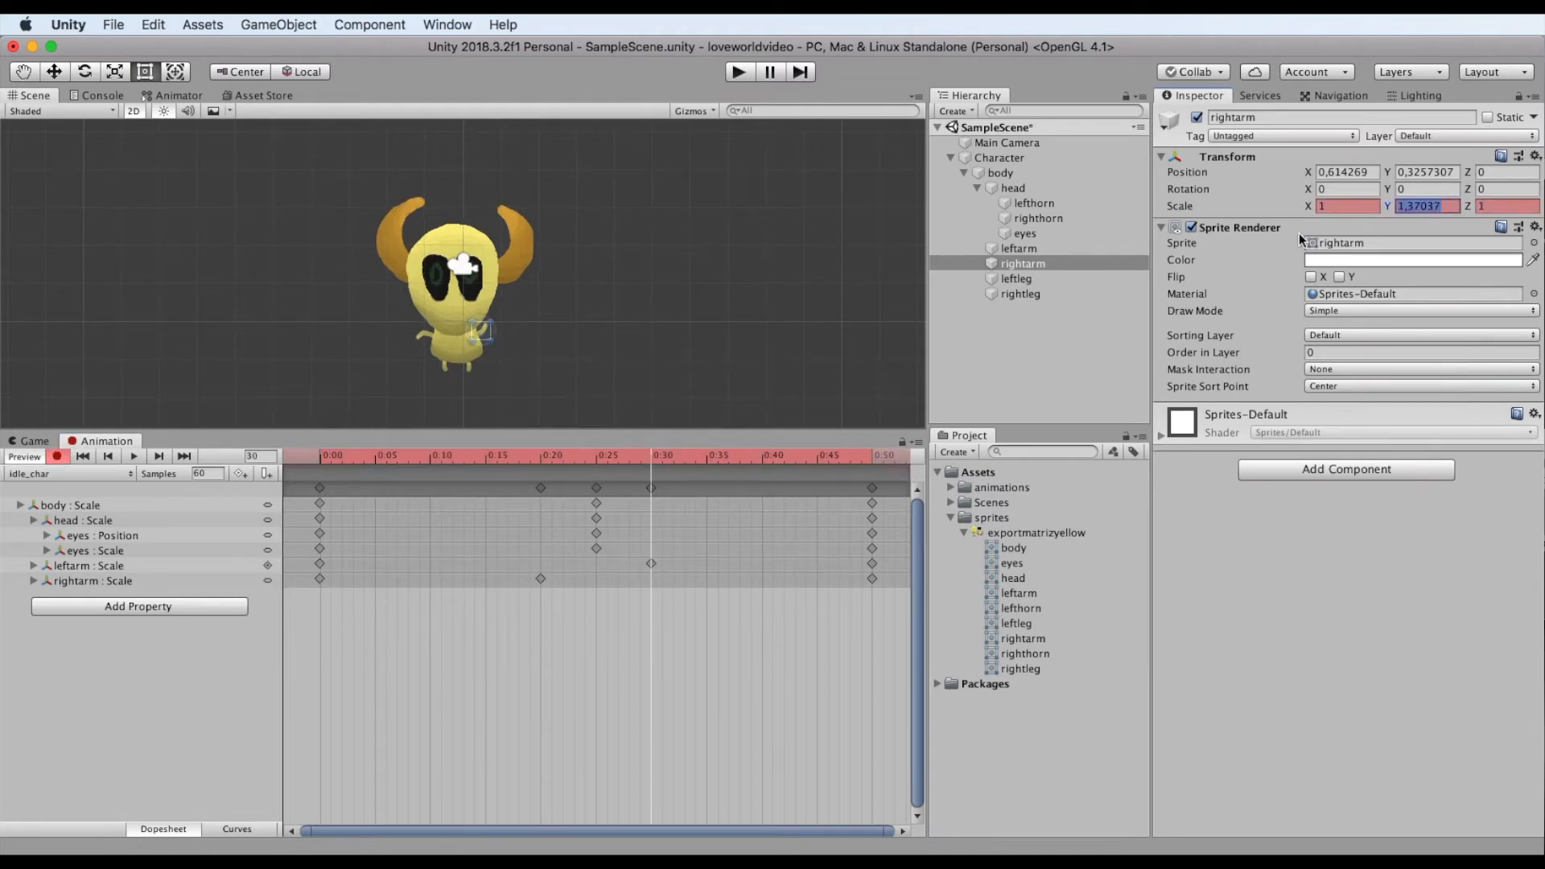
left_click(1038, 266)
key("Up")
key("Down")
left_click(105, 581)
left_click(238, 610)
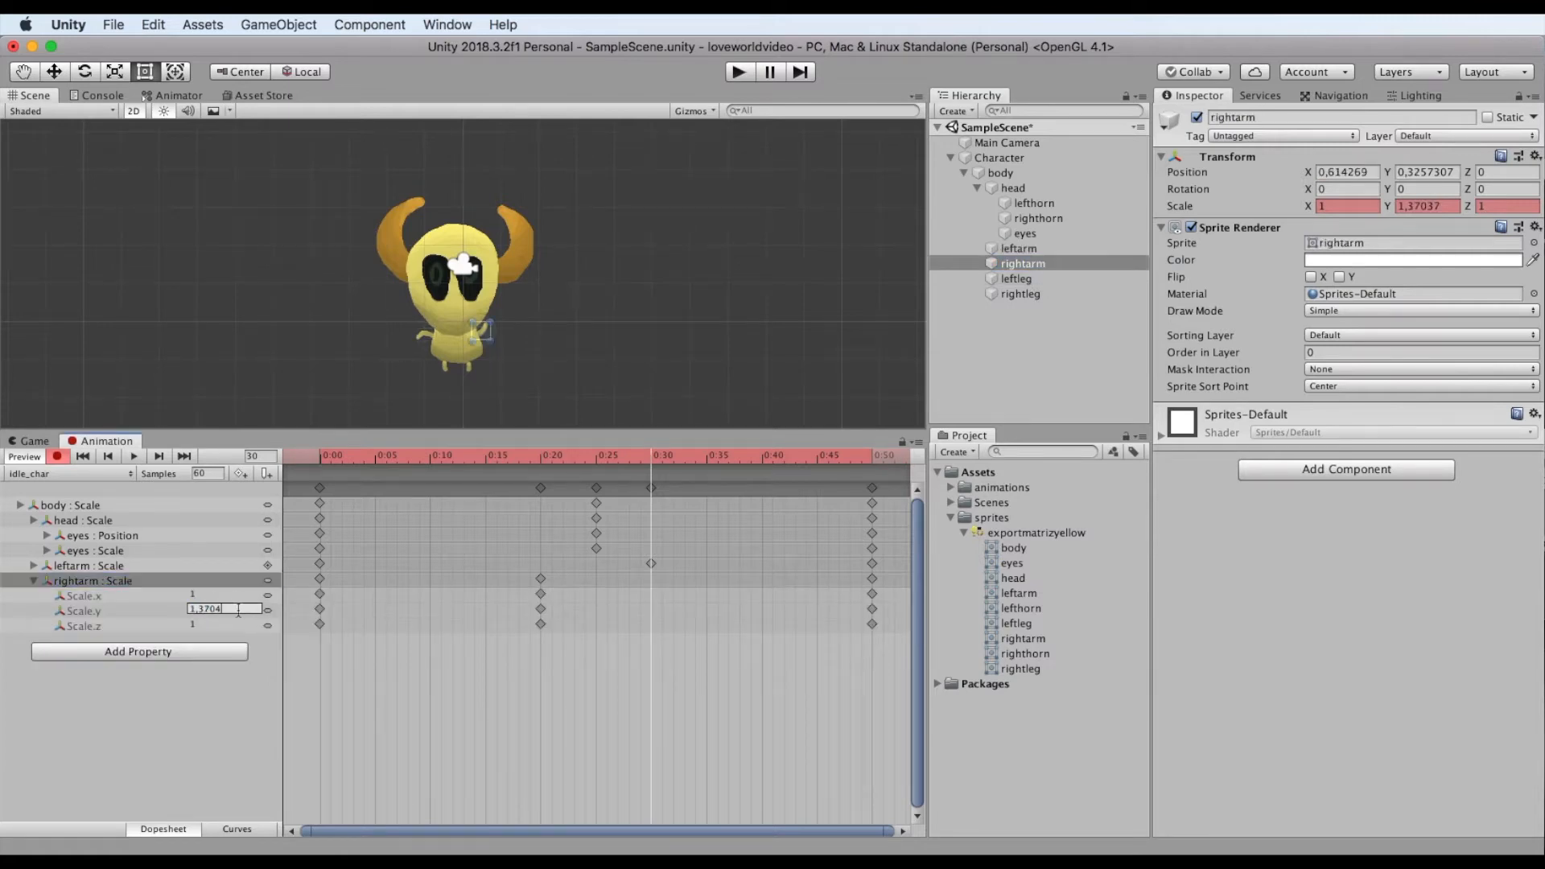
left_click(538, 452)
left_click(655, 455)
left_click(539, 454)
left_click(69, 506)
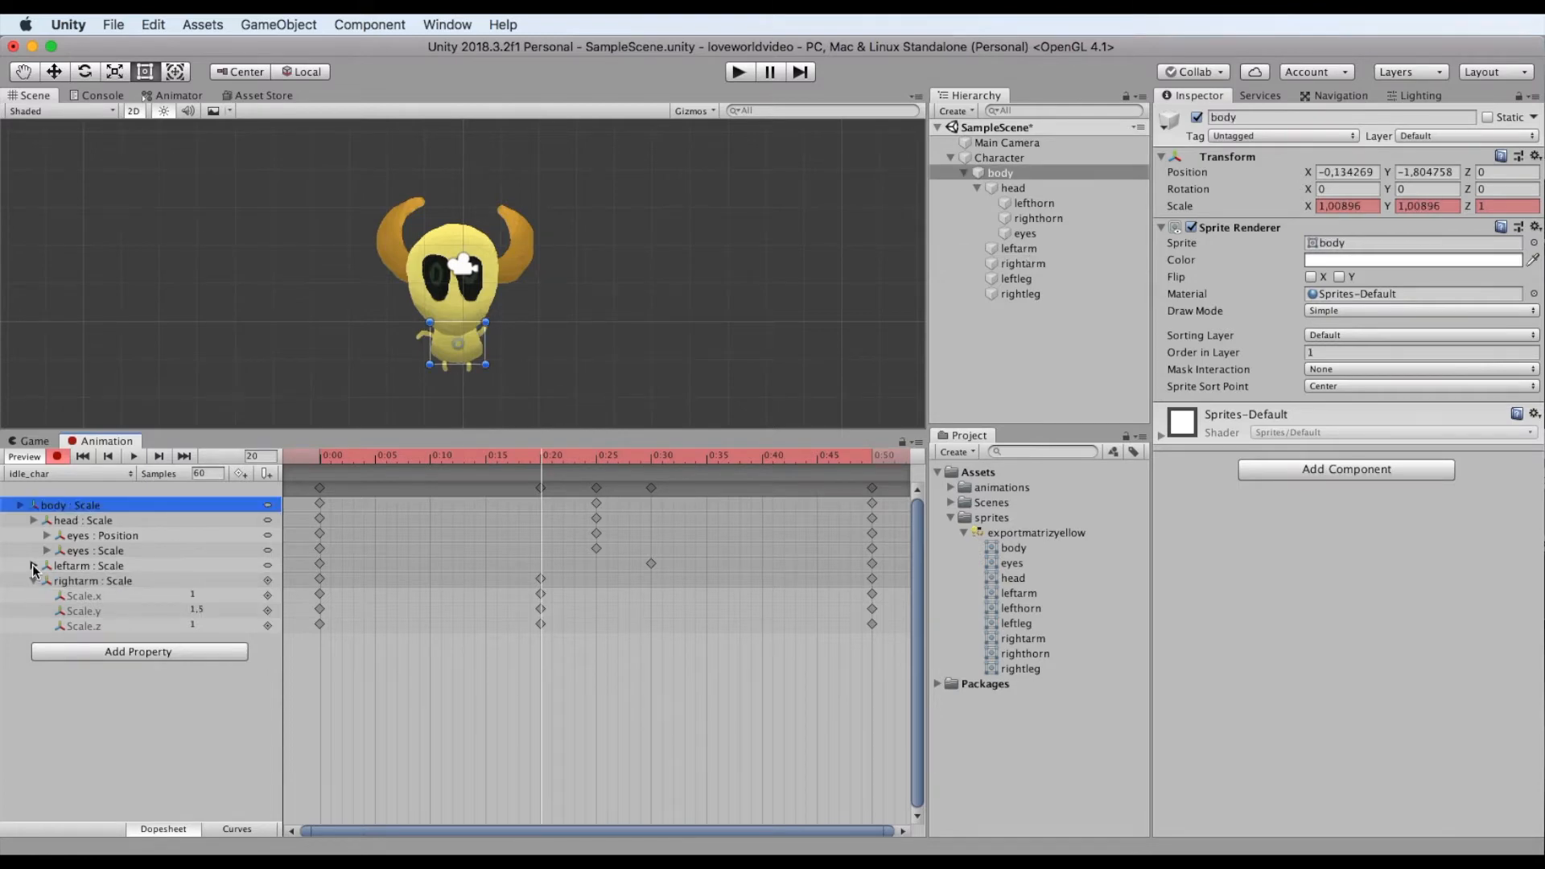
left_click(34, 567)
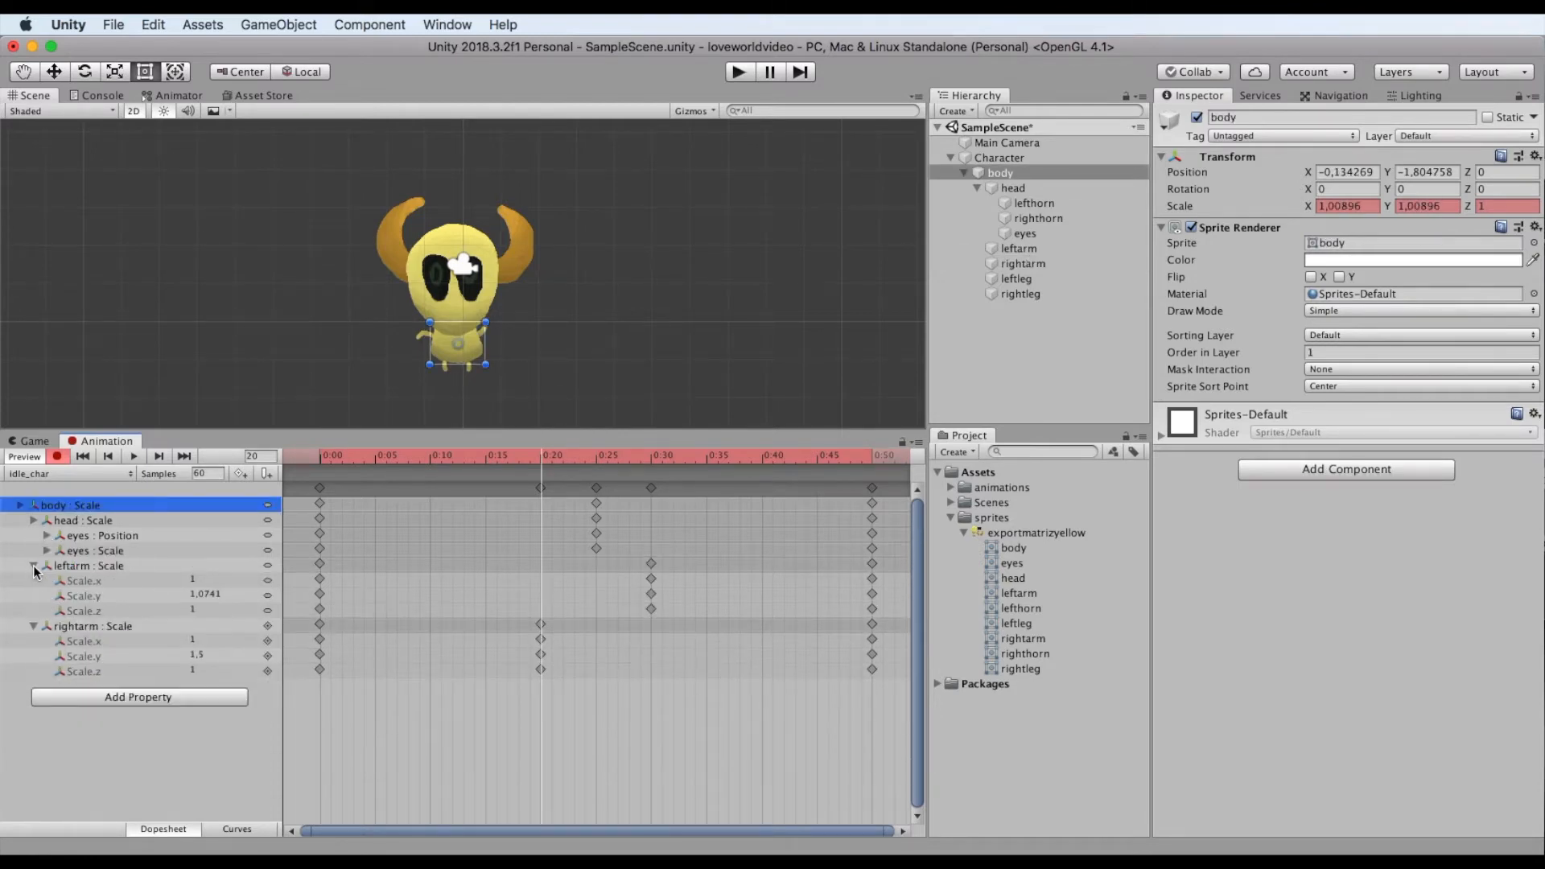
left_click(34, 566)
Set the right arm's Y scale to 1.1 at frame 20, add a Y scale key at frame 30 and check both arms.
left_click(93, 580)
left_click(233, 608)
left_click(650, 452)
left_click(216, 609)
key("Return")
left_click(542, 456)
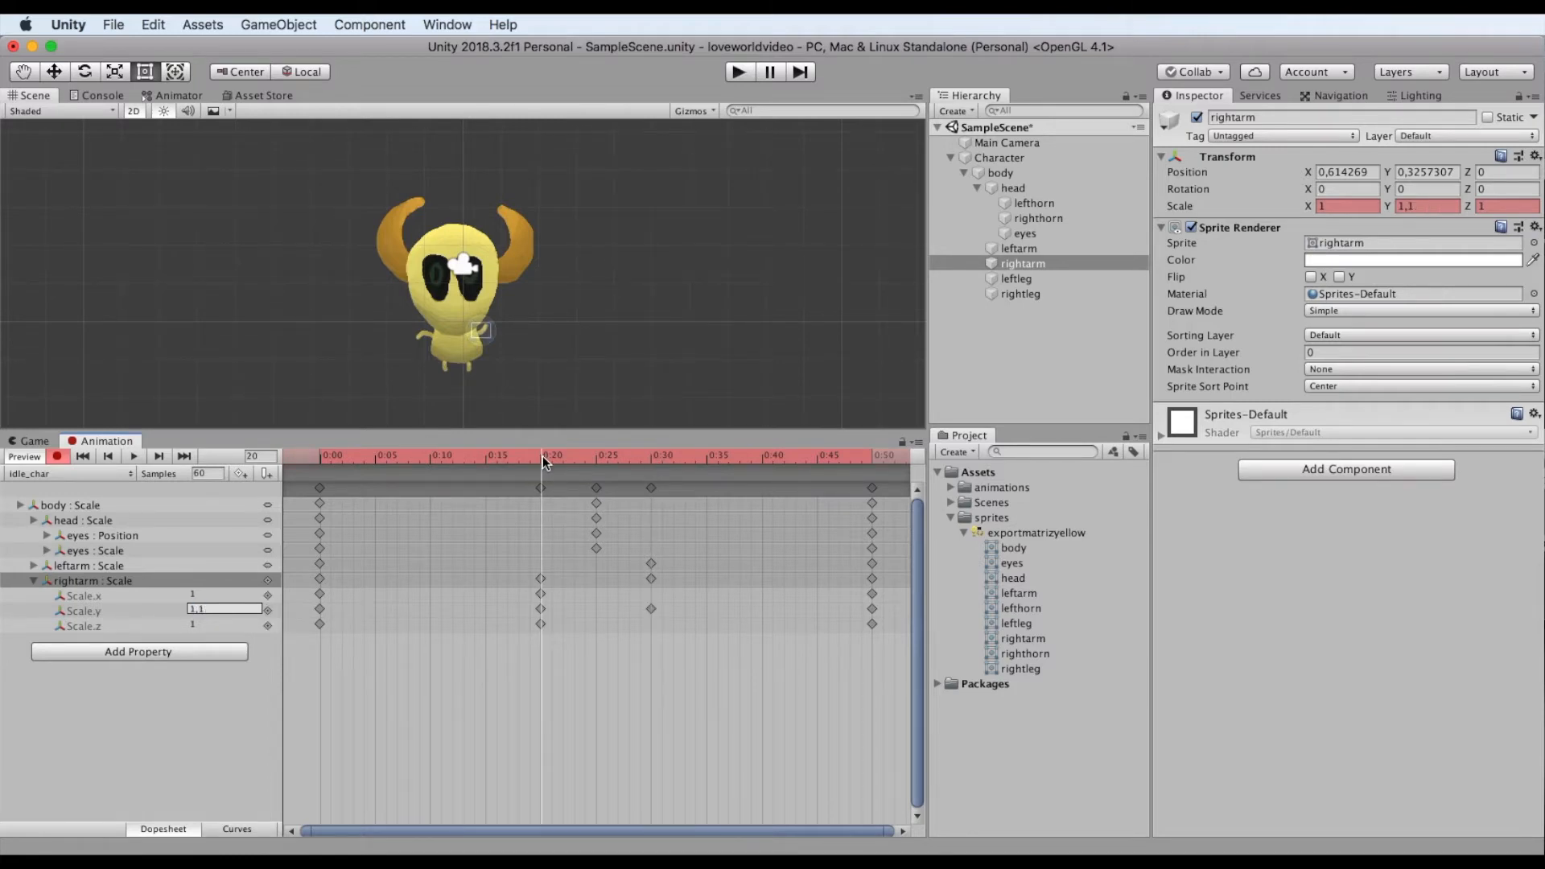
left_click(652, 455)
left_click(34, 567)
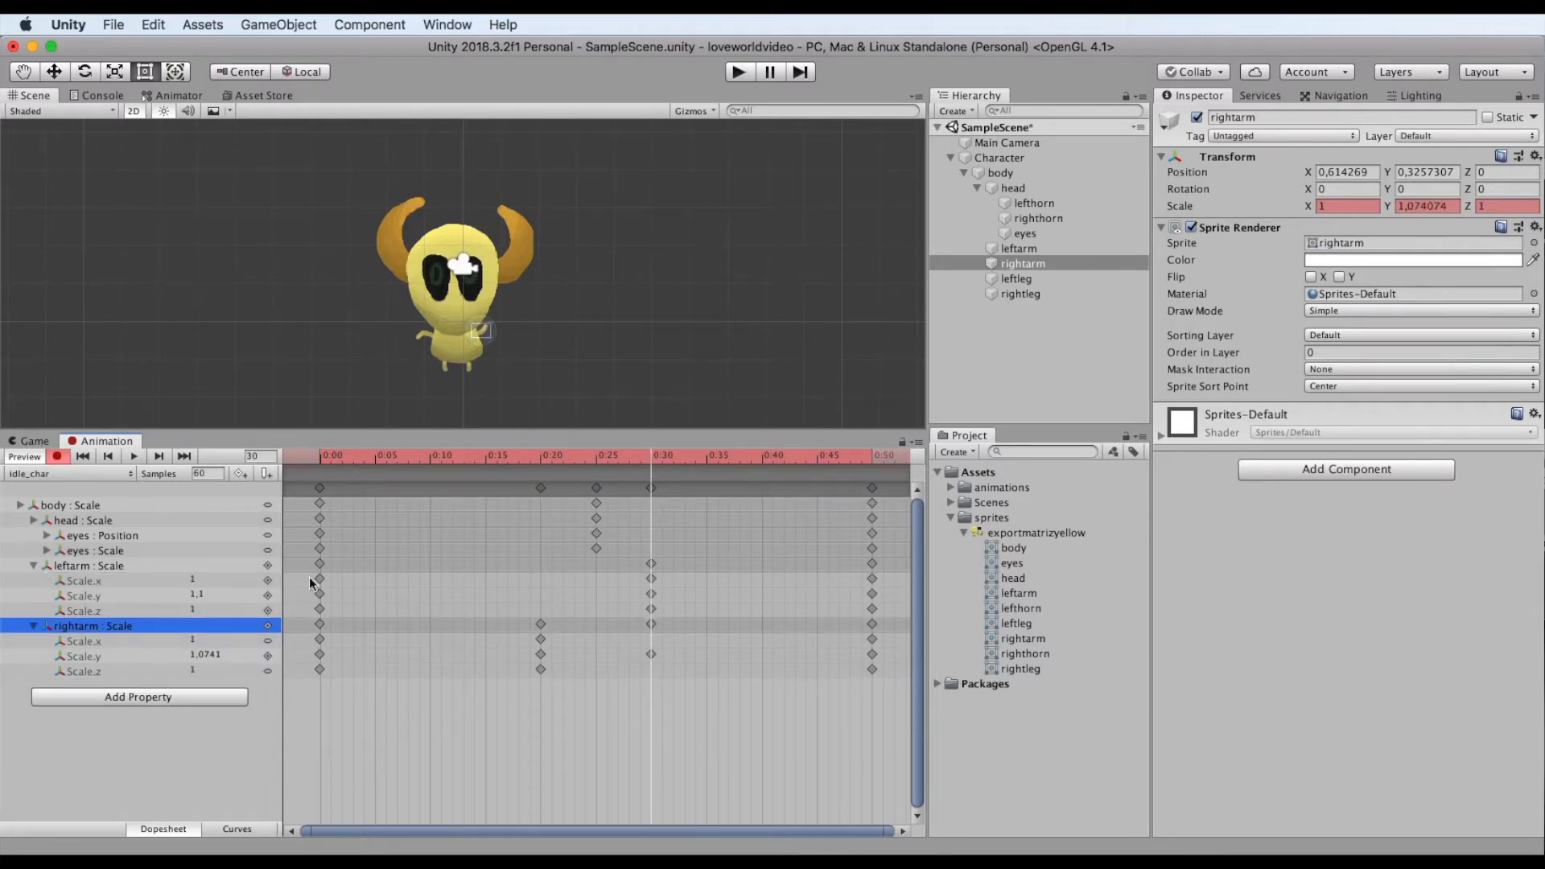
Preview the idle clip with the revised right arm scale and test the scene in play mode.
left_click(133, 457)
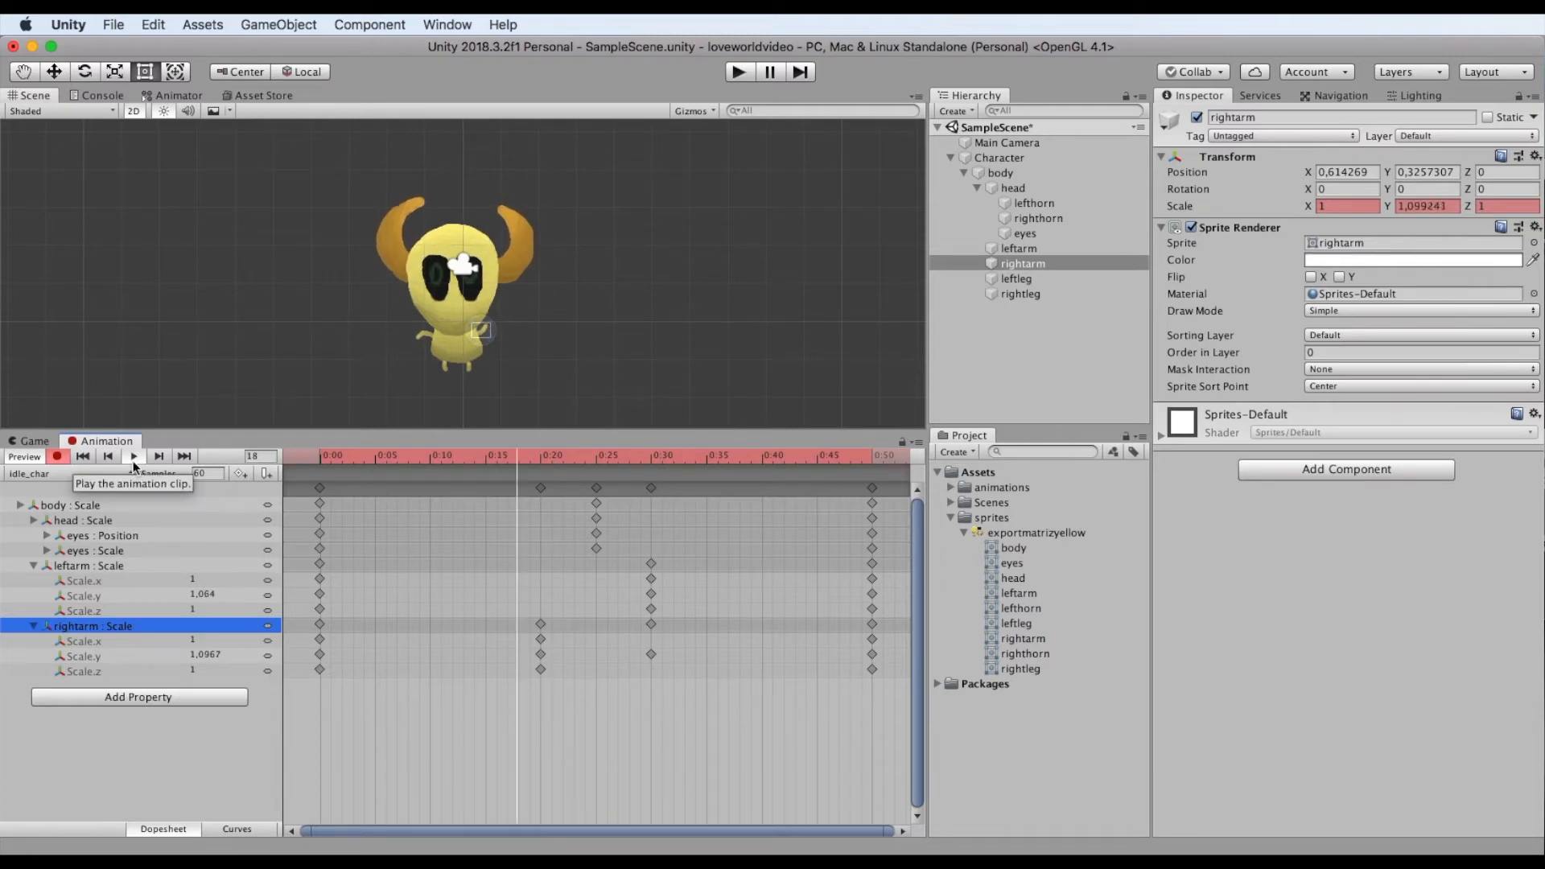
key("super+p")
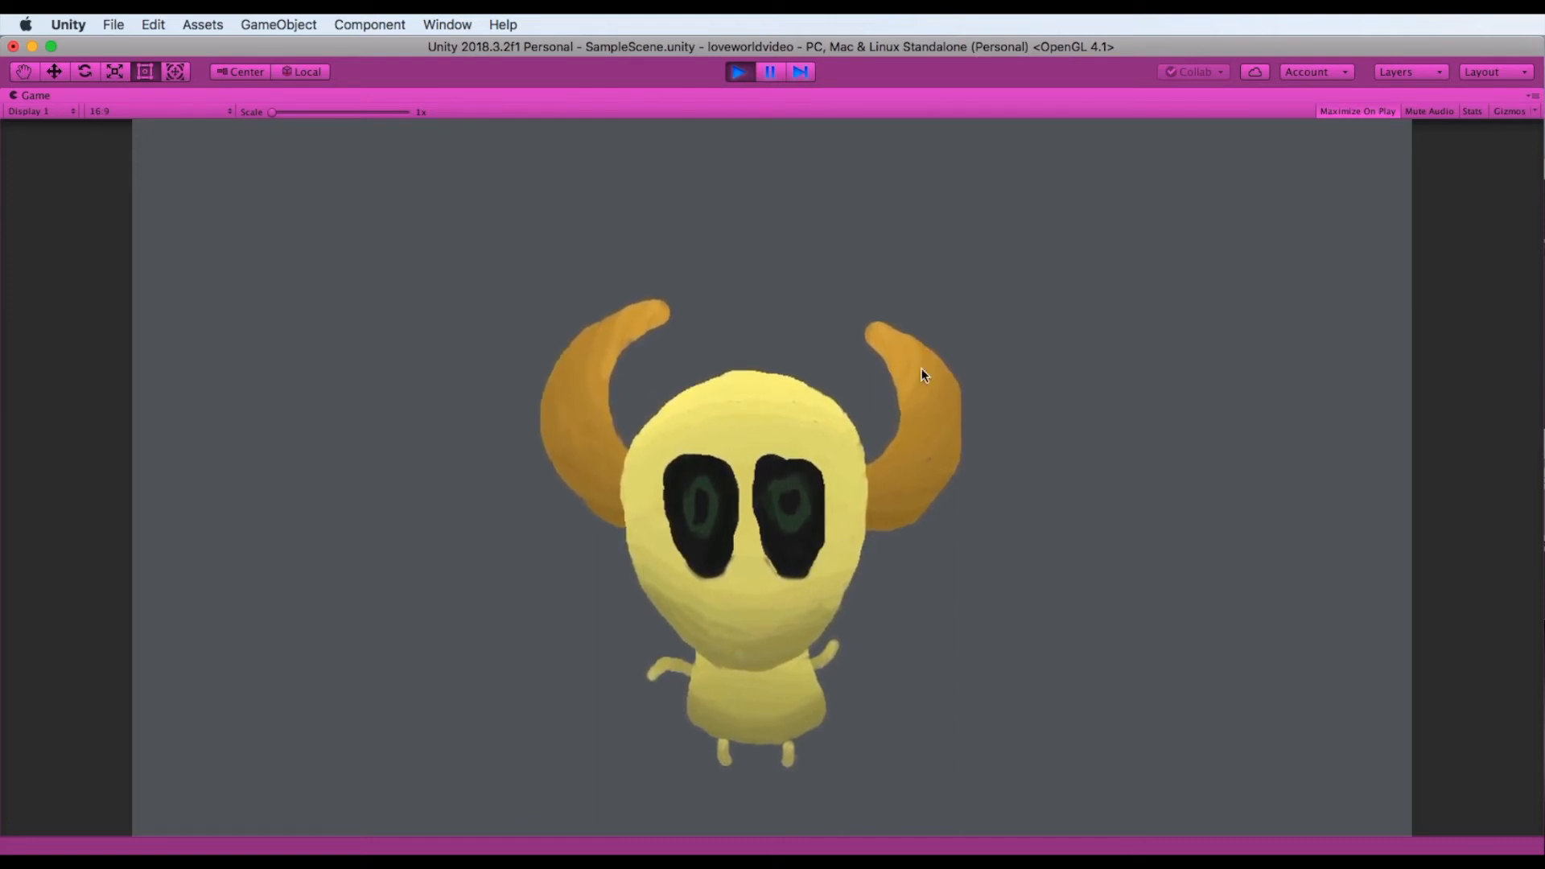
left_click(740, 73)
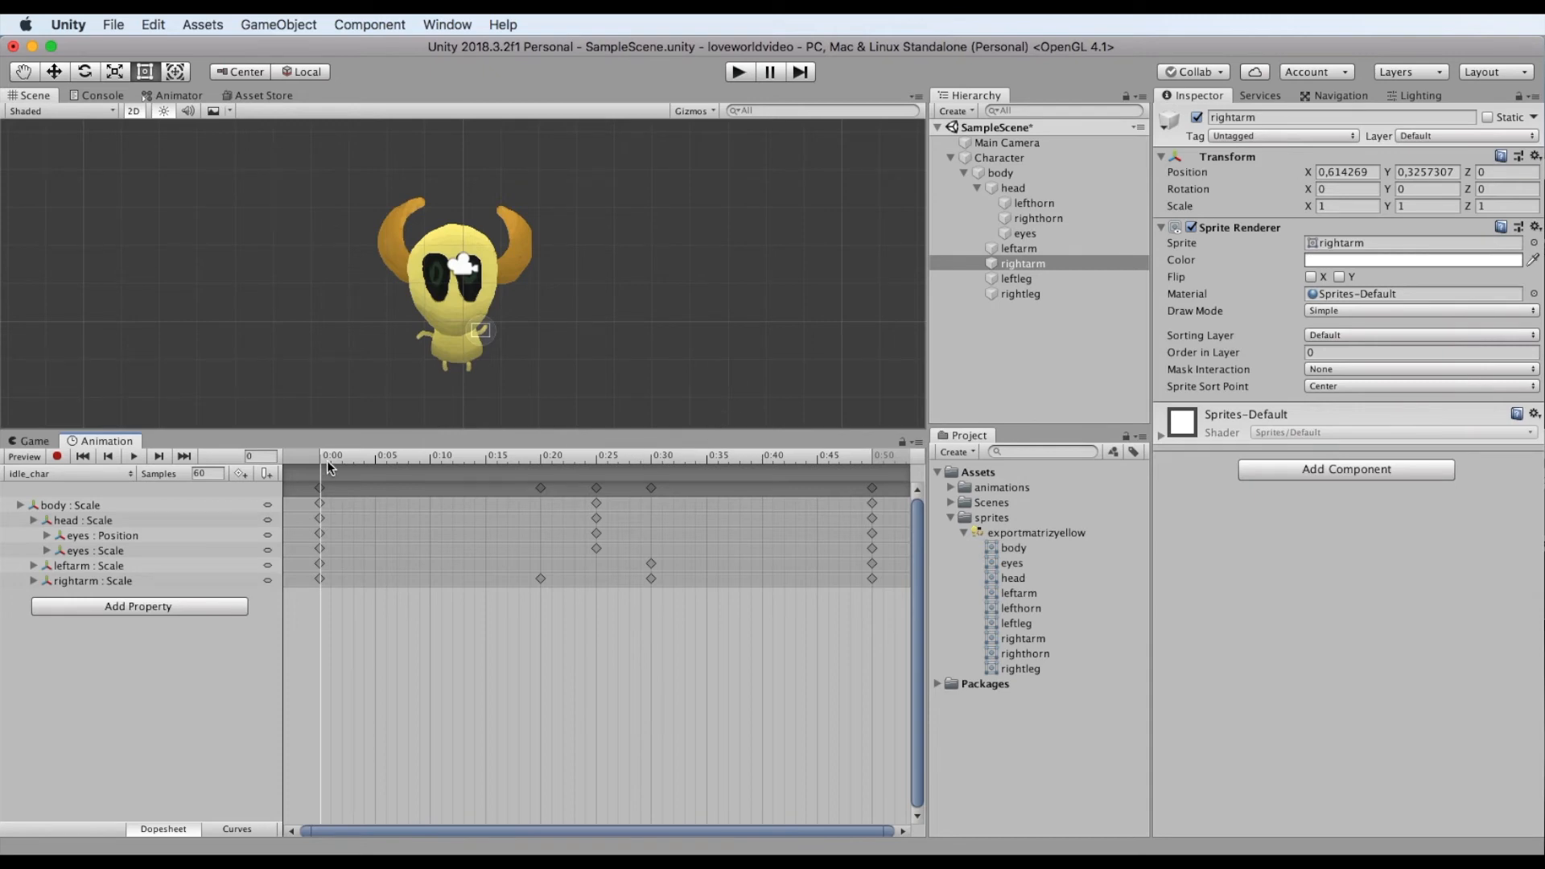
Add the head's Rotation property to the idle_char animation clip.
left_click(127, 605)
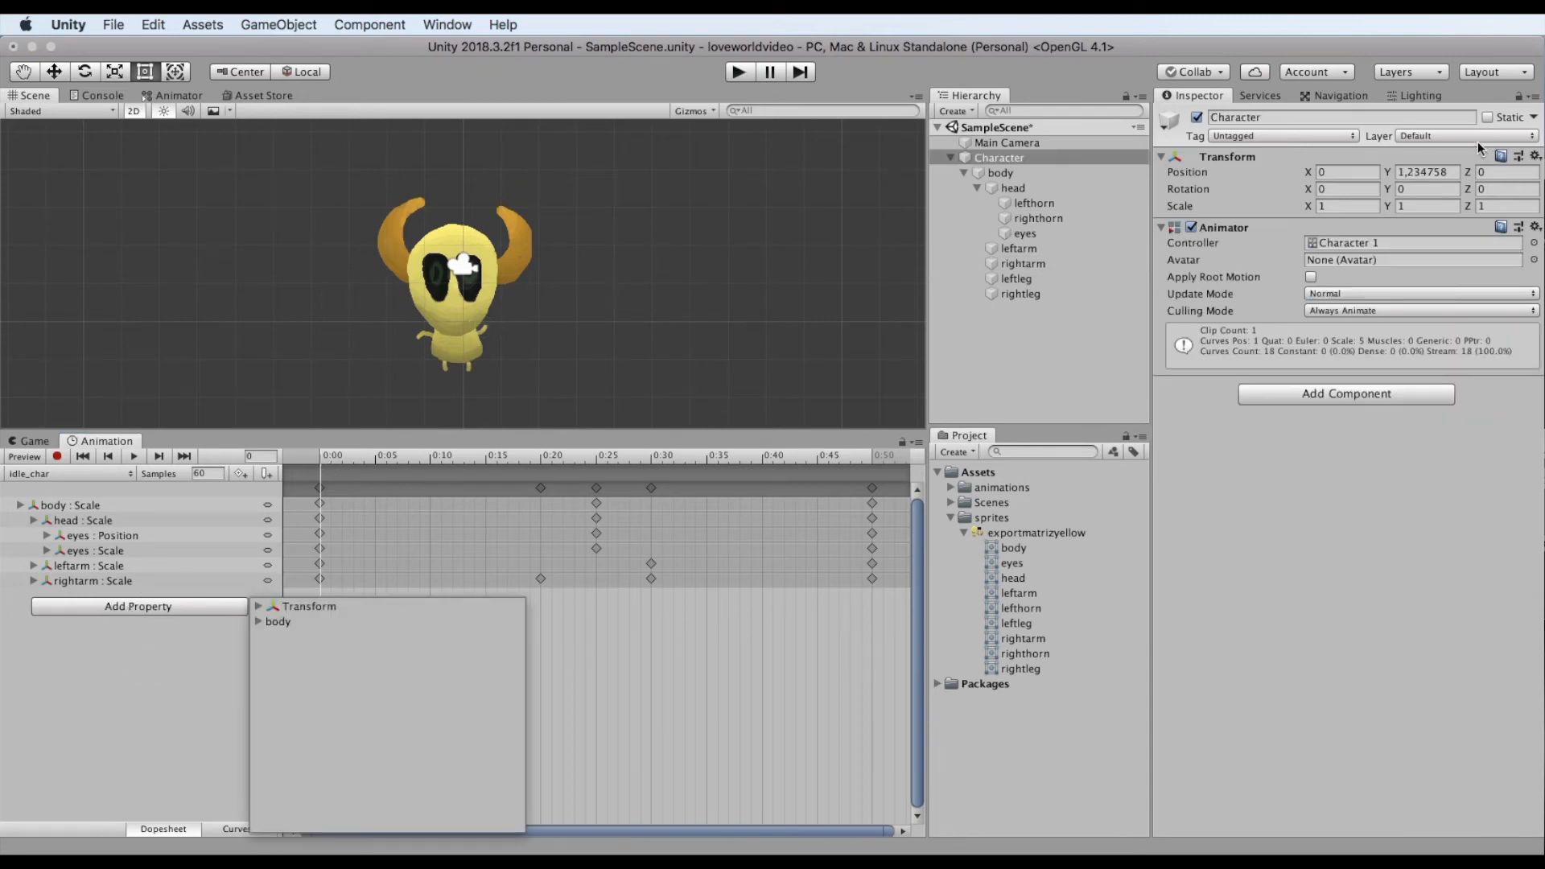
left_click(257, 621)
left_click(271, 682)
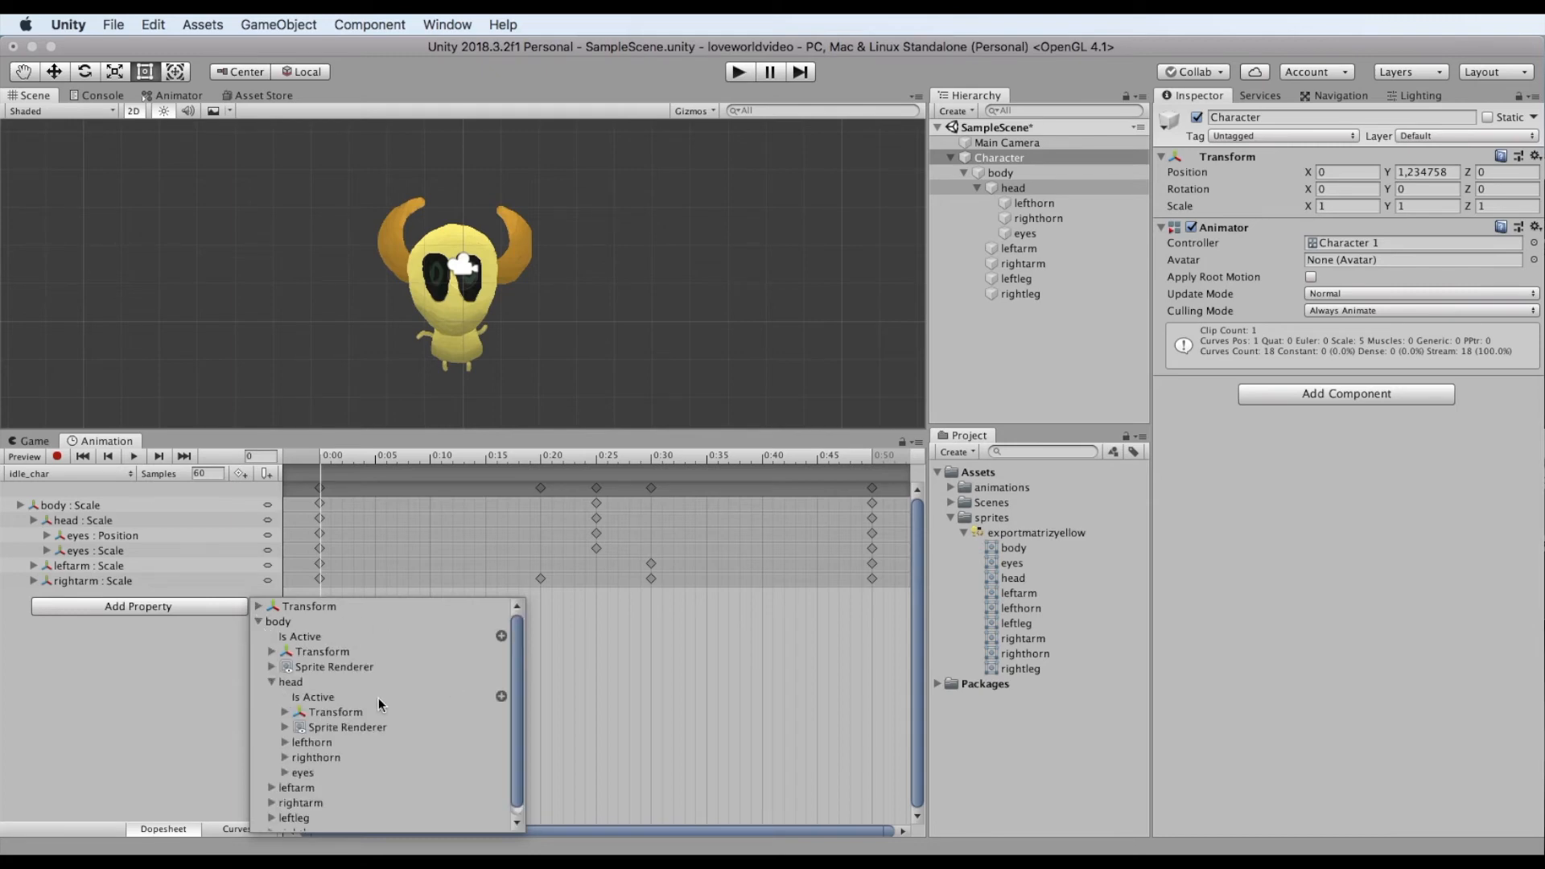
left_click(285, 712)
scroll(429, 702, "down", 1)
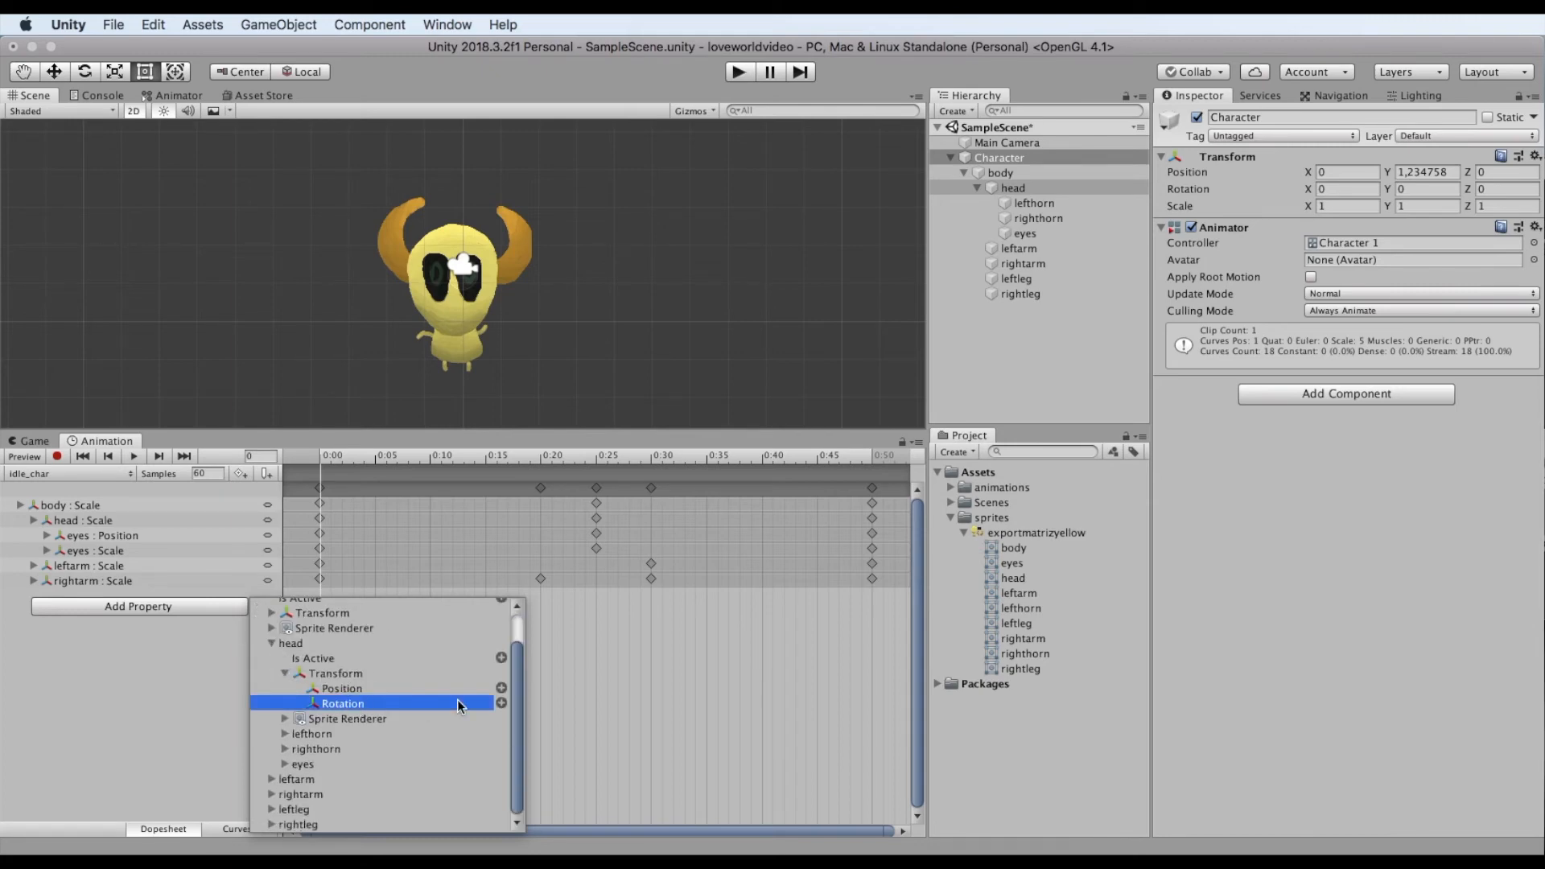
left_click(502, 703)
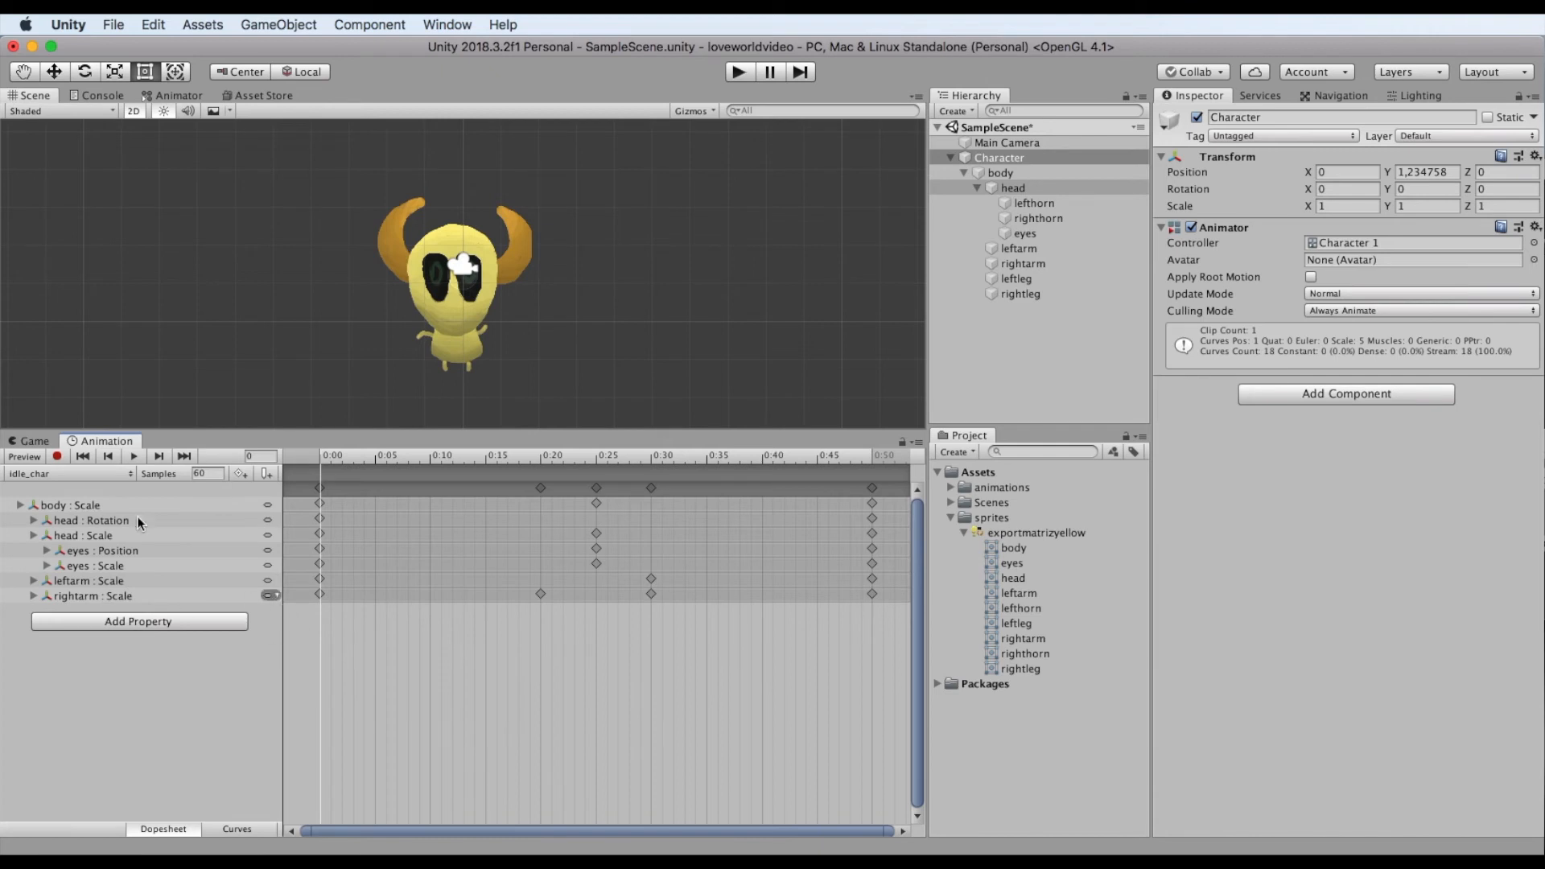
At frame 20, add a Y rotation key for the head, key its Z rotation at 1 and test the scene in play mode.
left_click(356, 517)
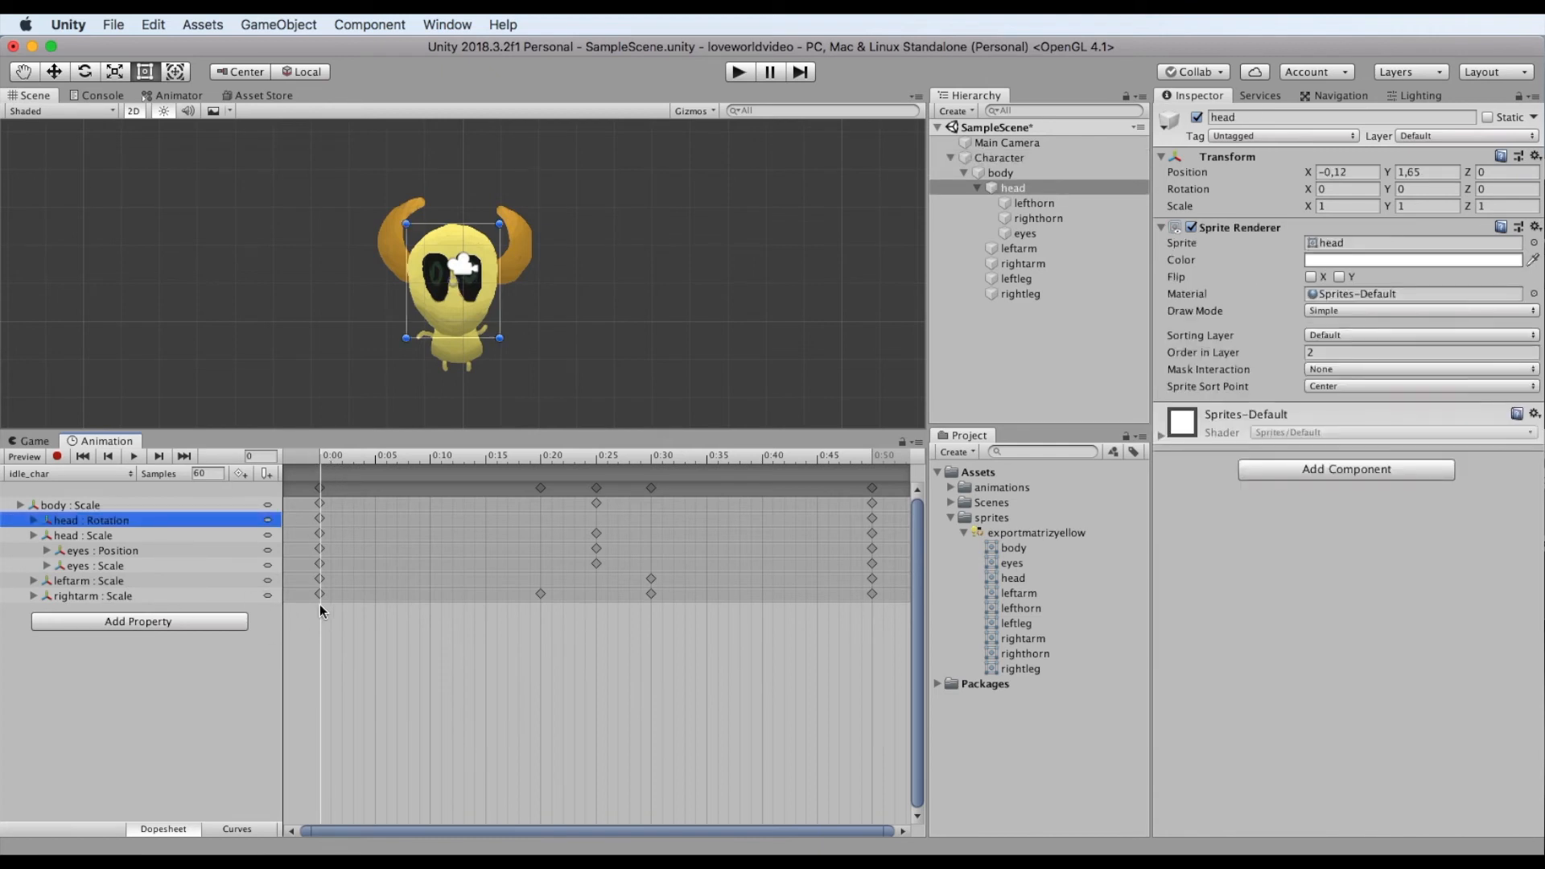
left_click(33, 521)
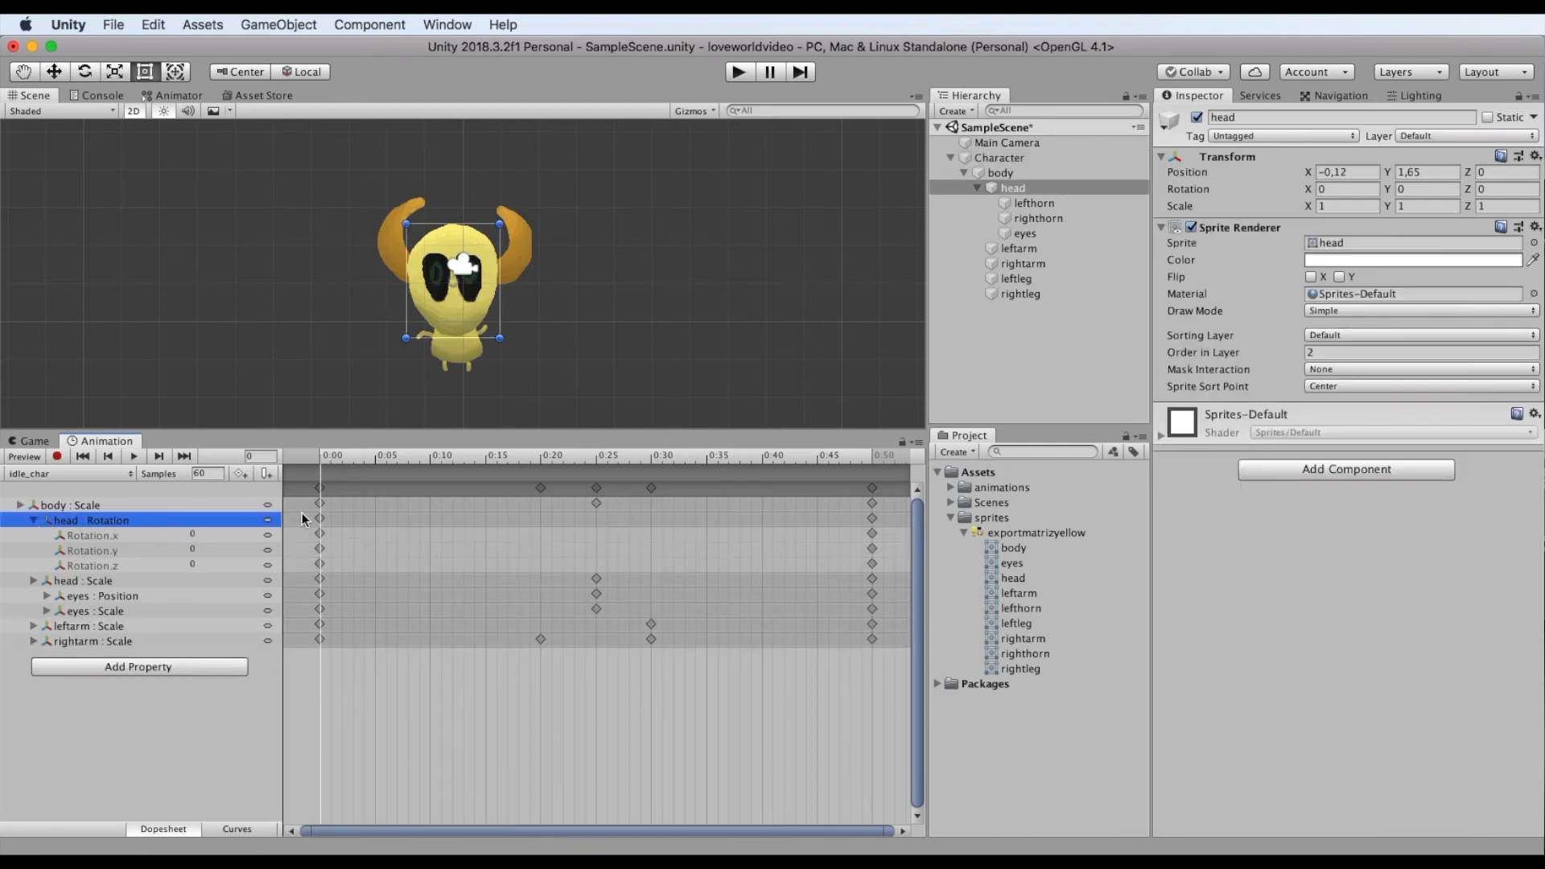
left_click(543, 456)
left_click(193, 549)
type("1")
left_click(214, 564)
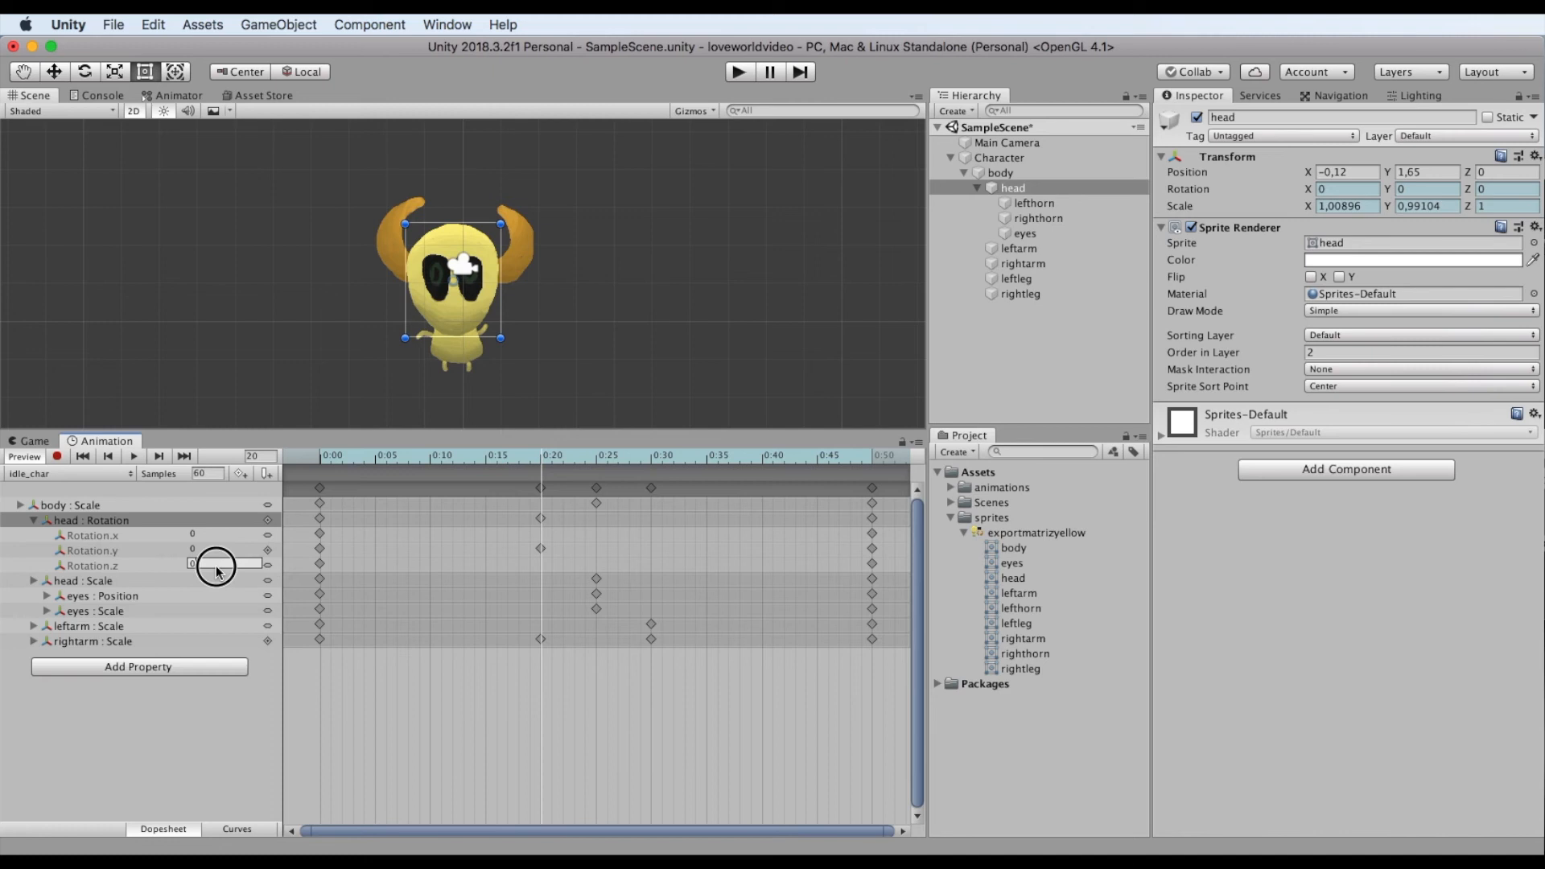
type("1")
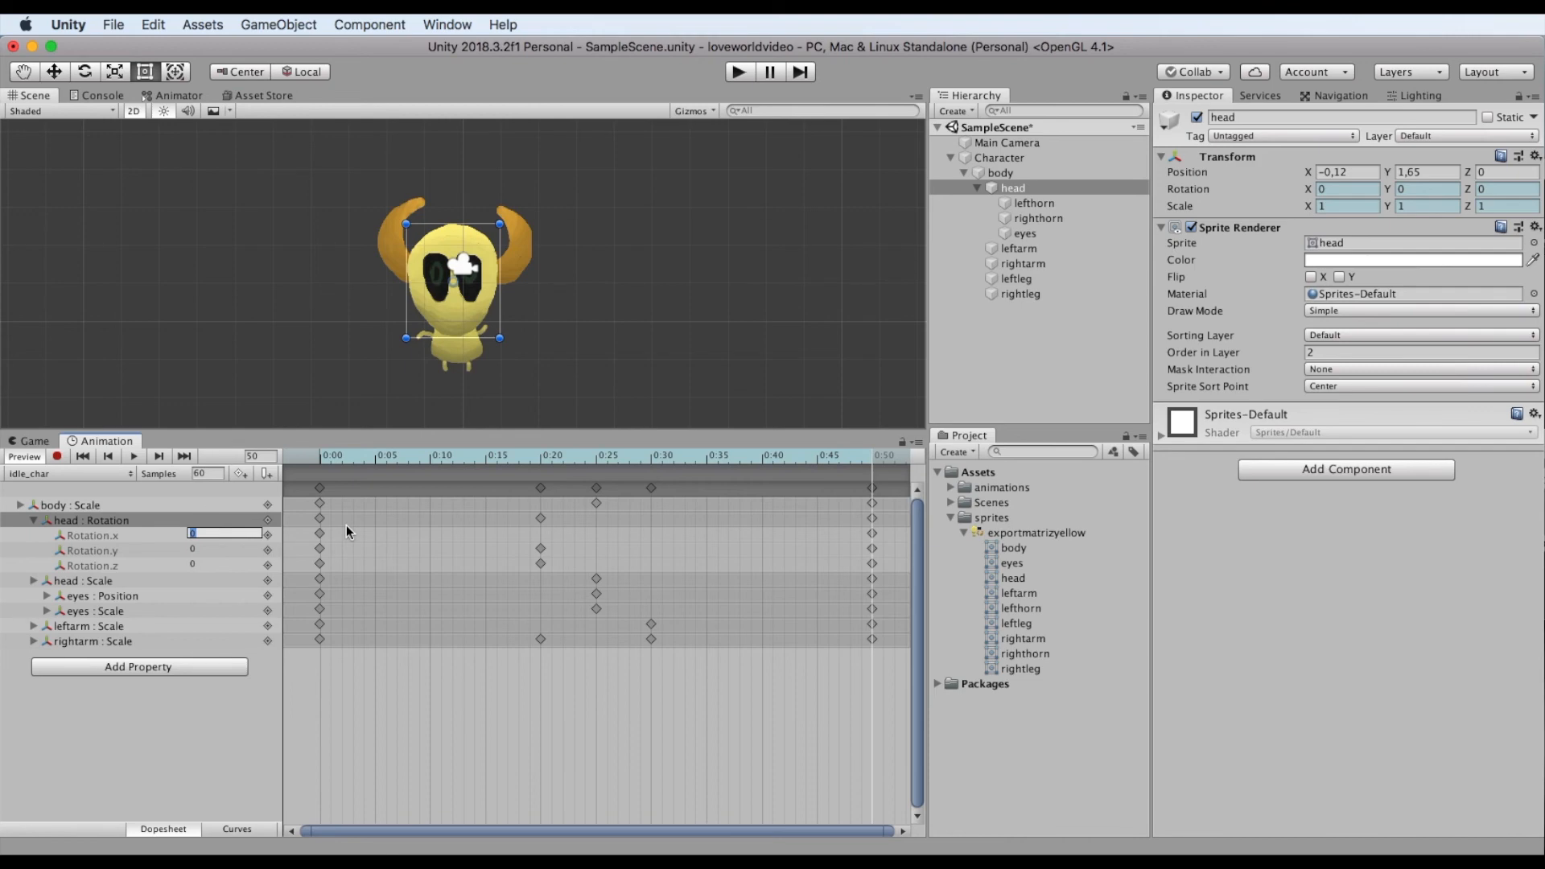
key("super+p")
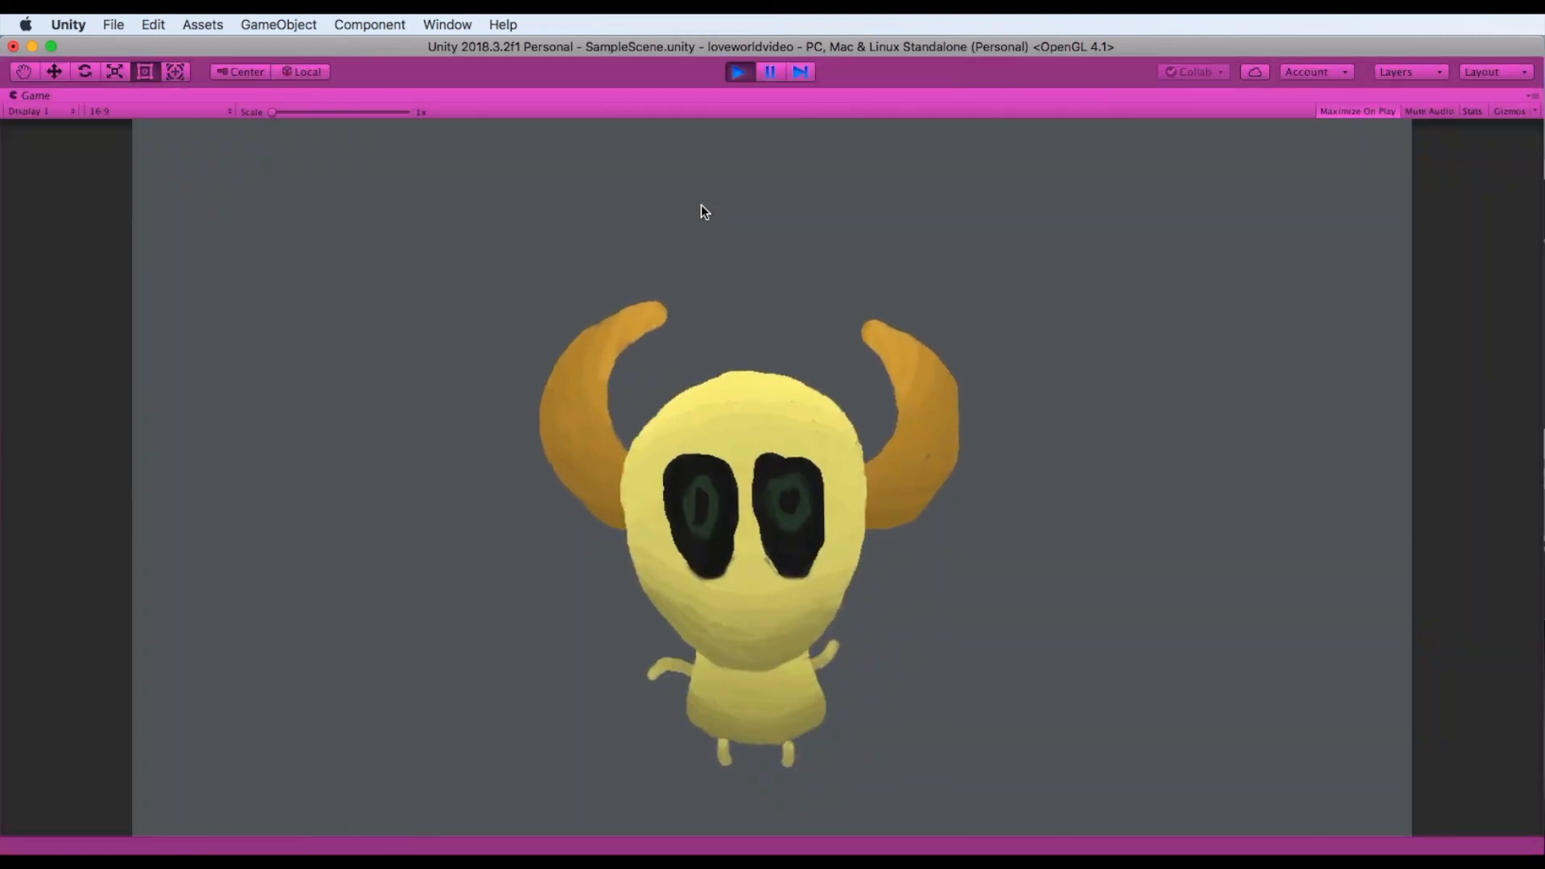